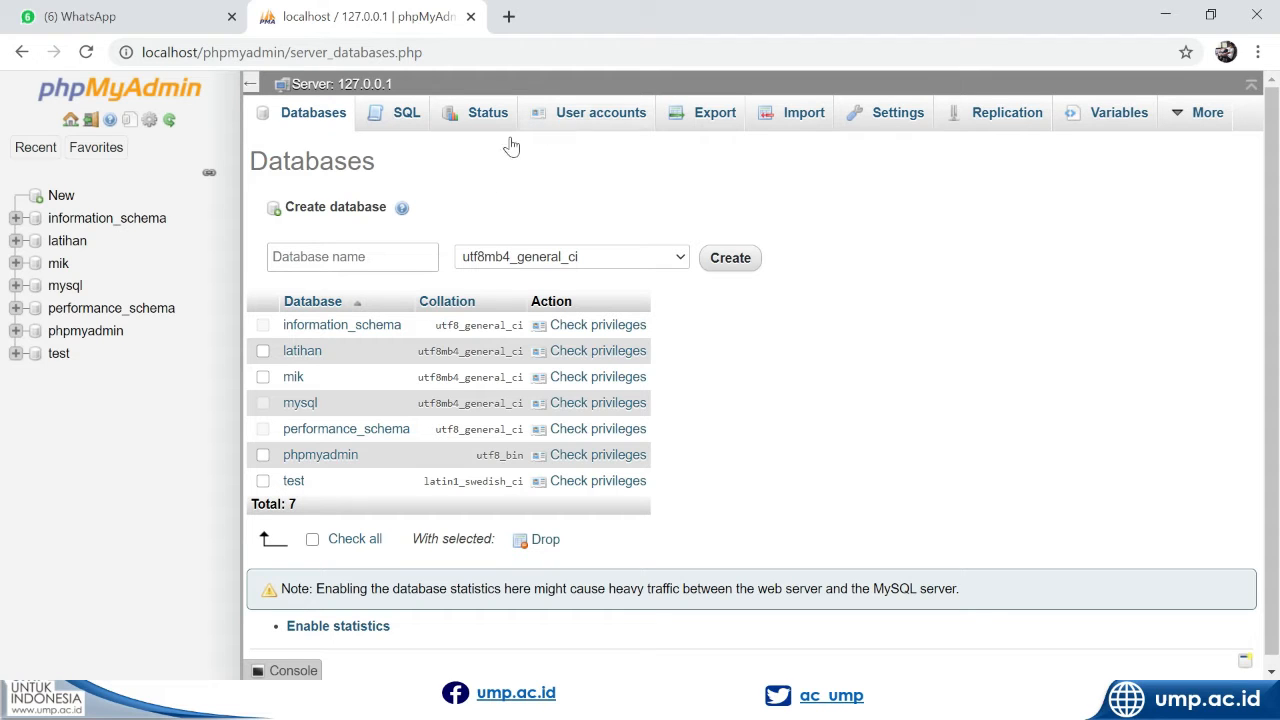
Create a new database named SIA with the utf8mb4_general_ci collation
click(410, 256)
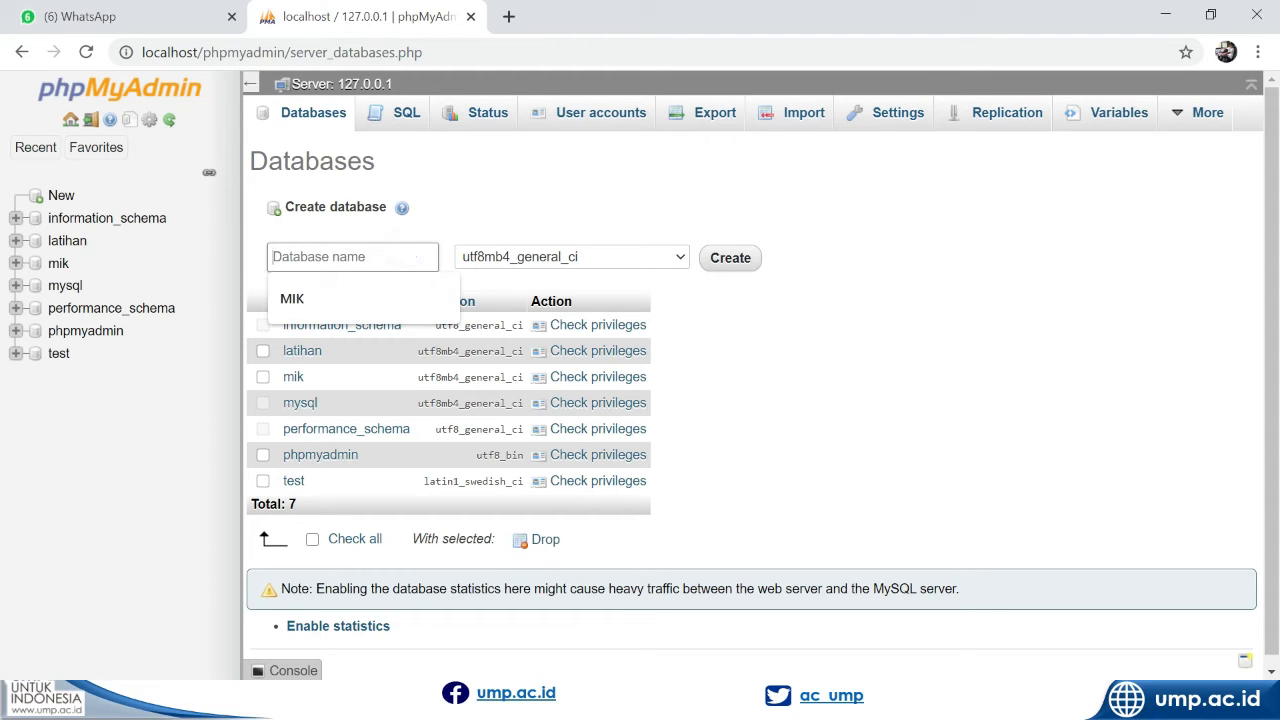
text(SIA)
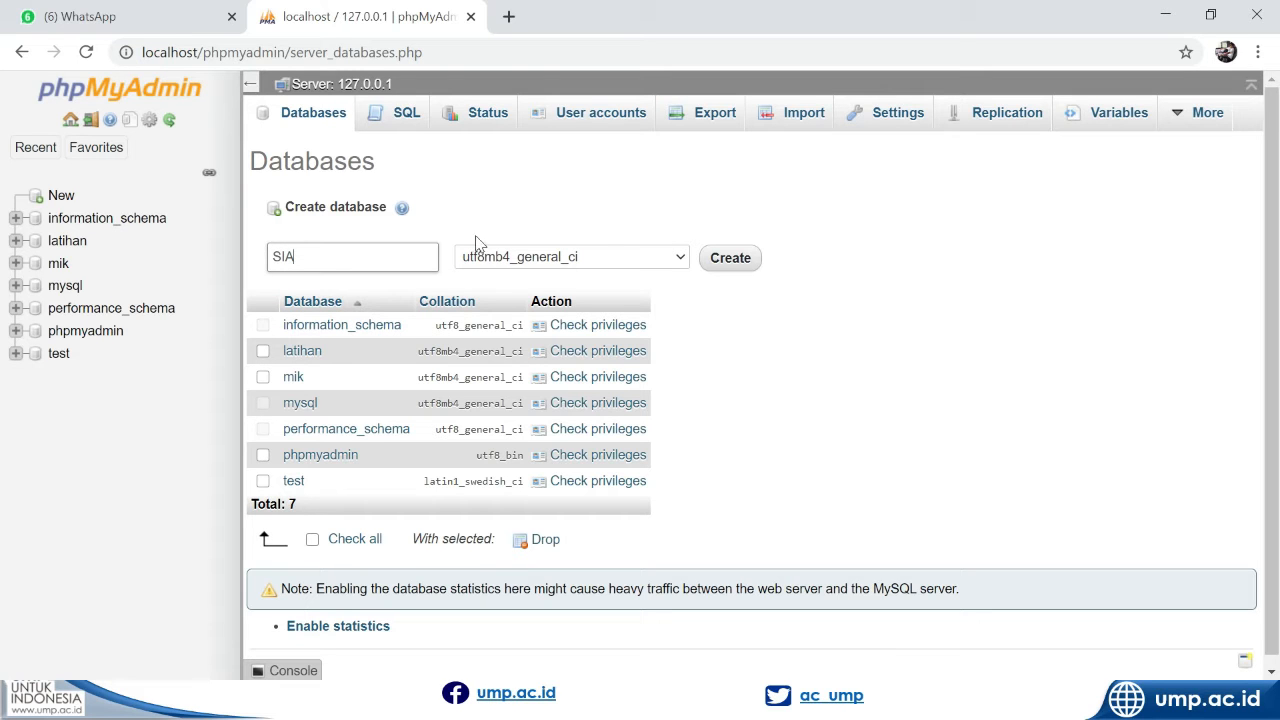
click(733, 266)
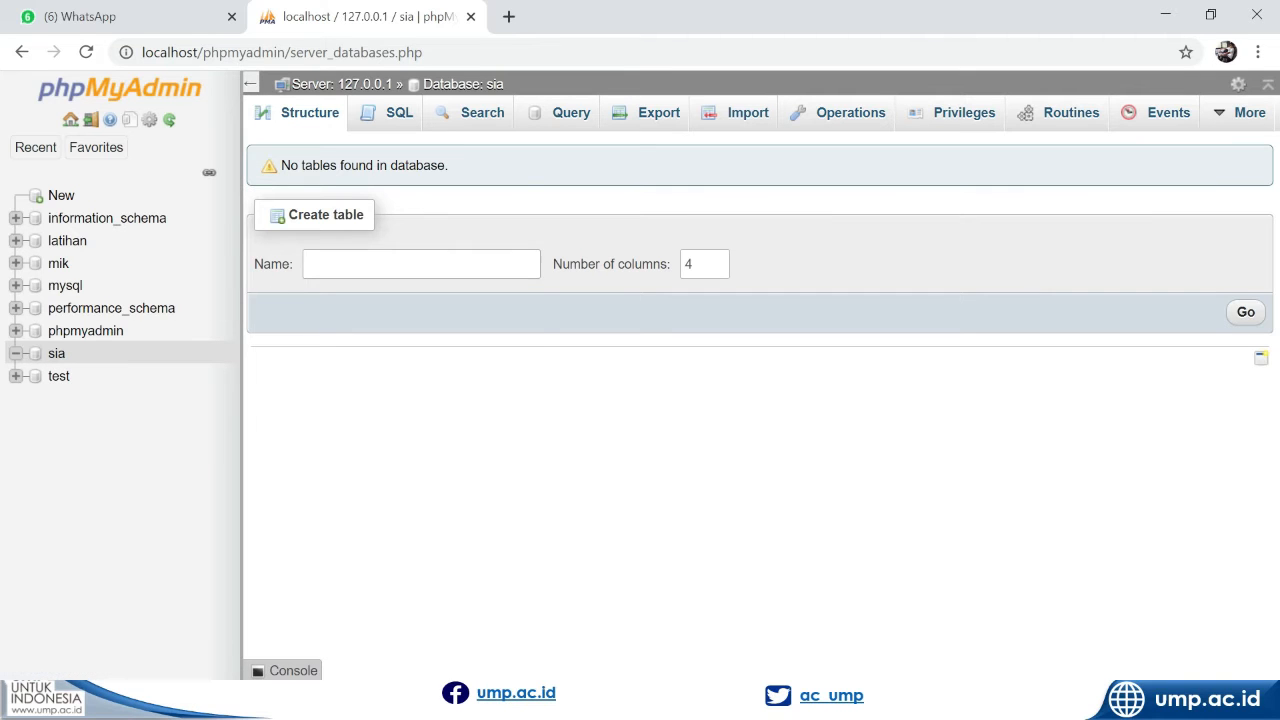
Start a new table named mahasiswa with 5 columns in the sia database
click(329, 264)
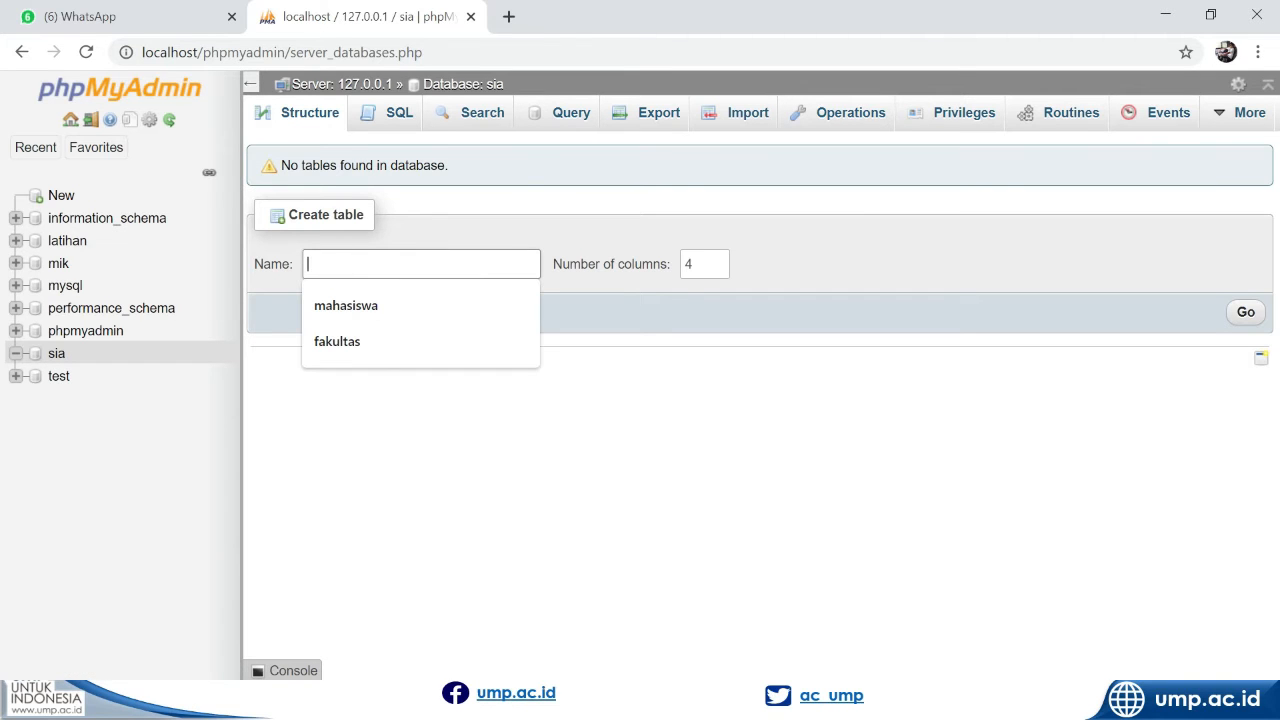
click(350, 306)
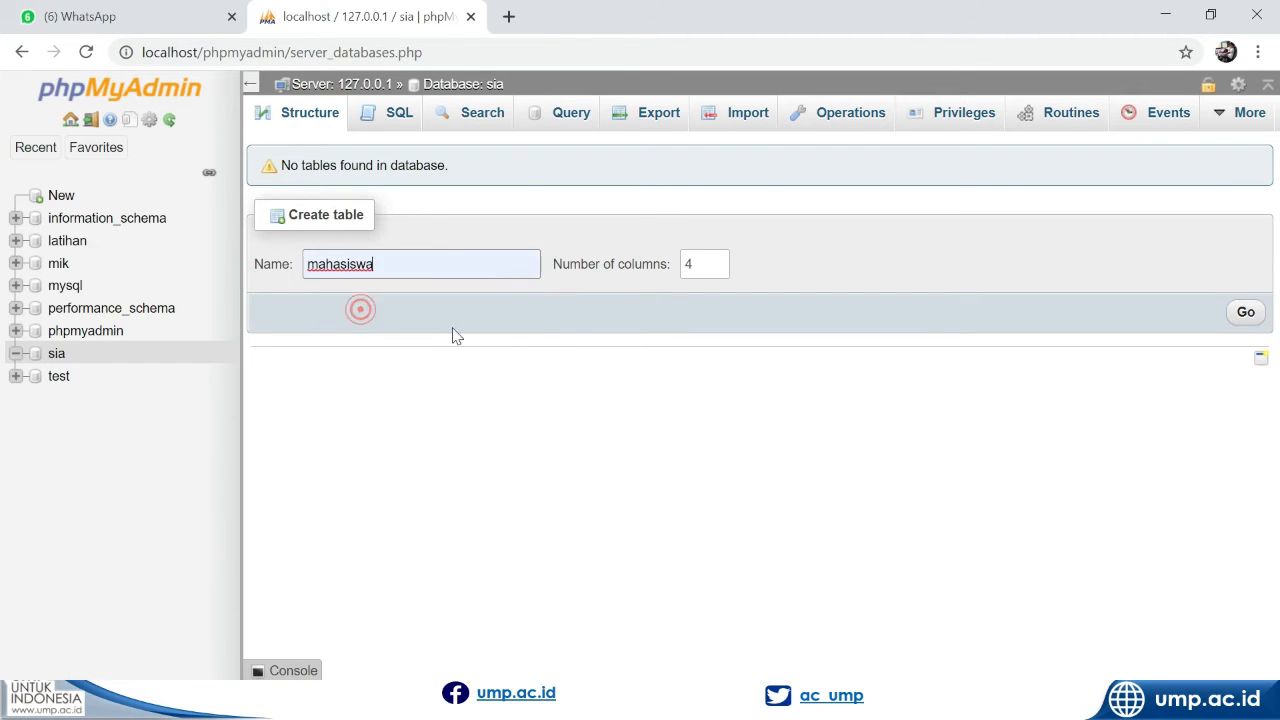
click(716, 259)
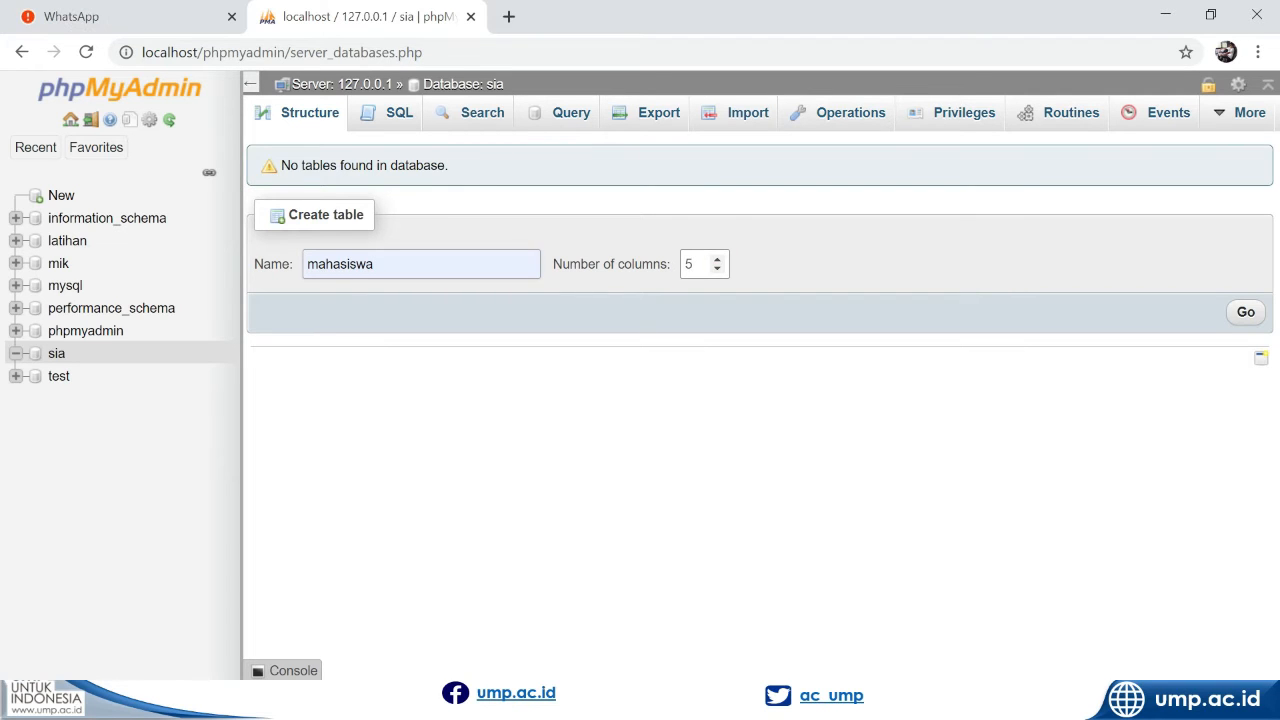
click(1245, 313)
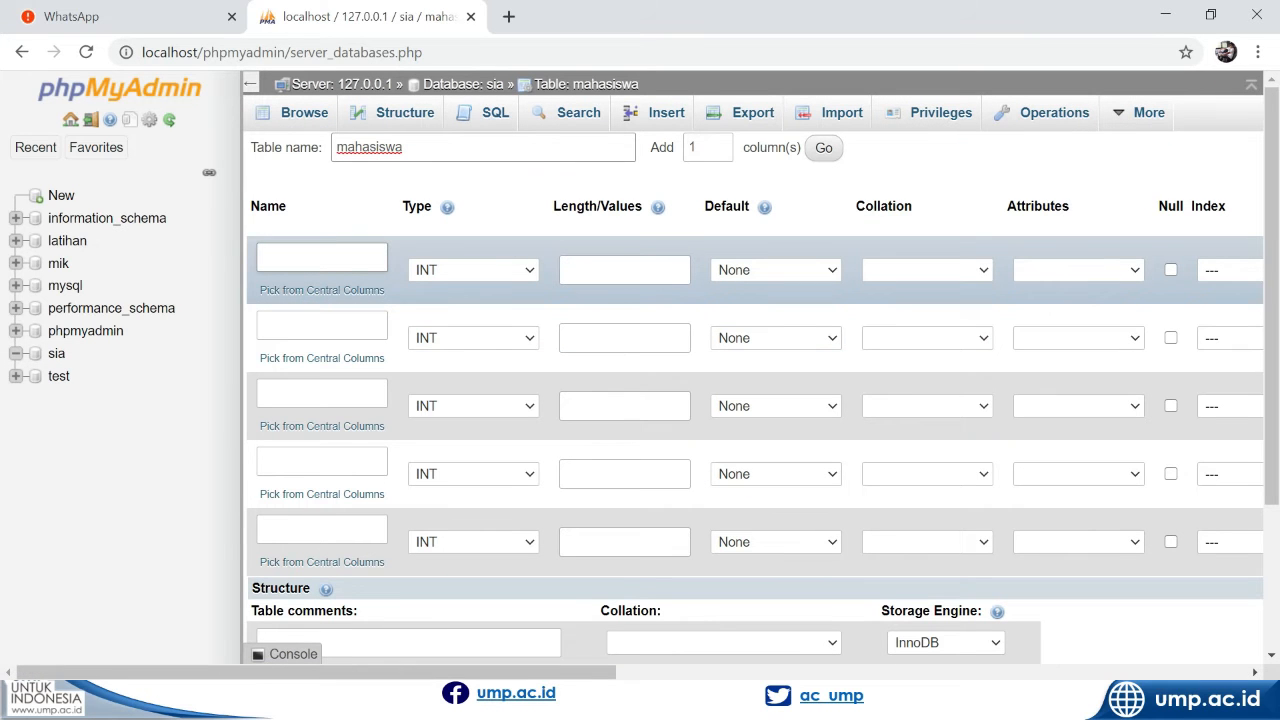
Define the first column as NIM with type VARCHAR and length 50
click(292, 247)
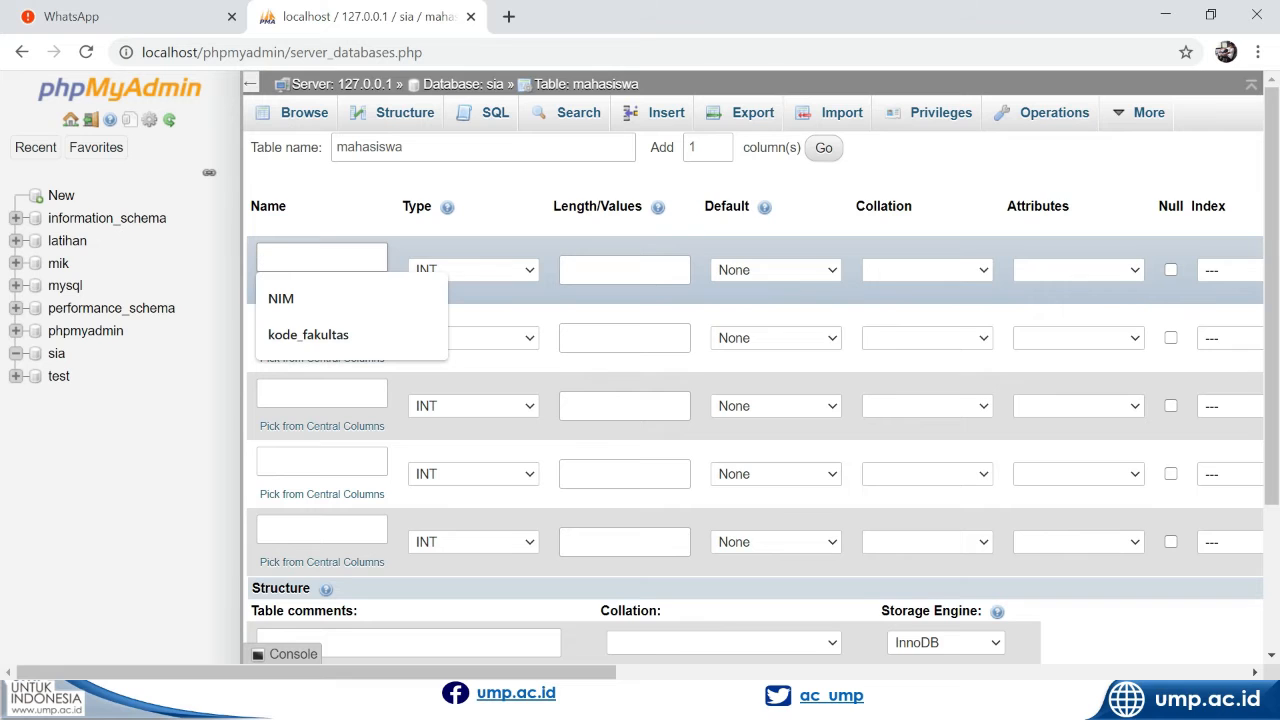
text(NIM)
click(461, 269)
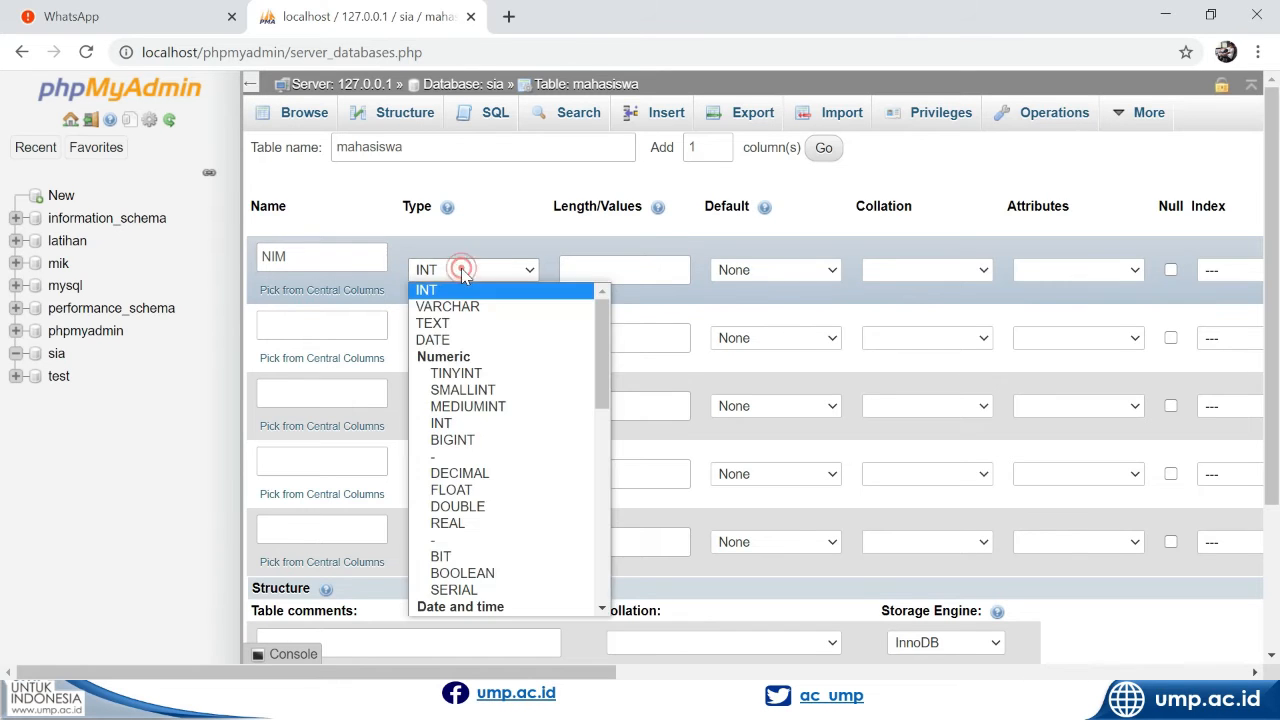
click(466, 306)
click(592, 262)
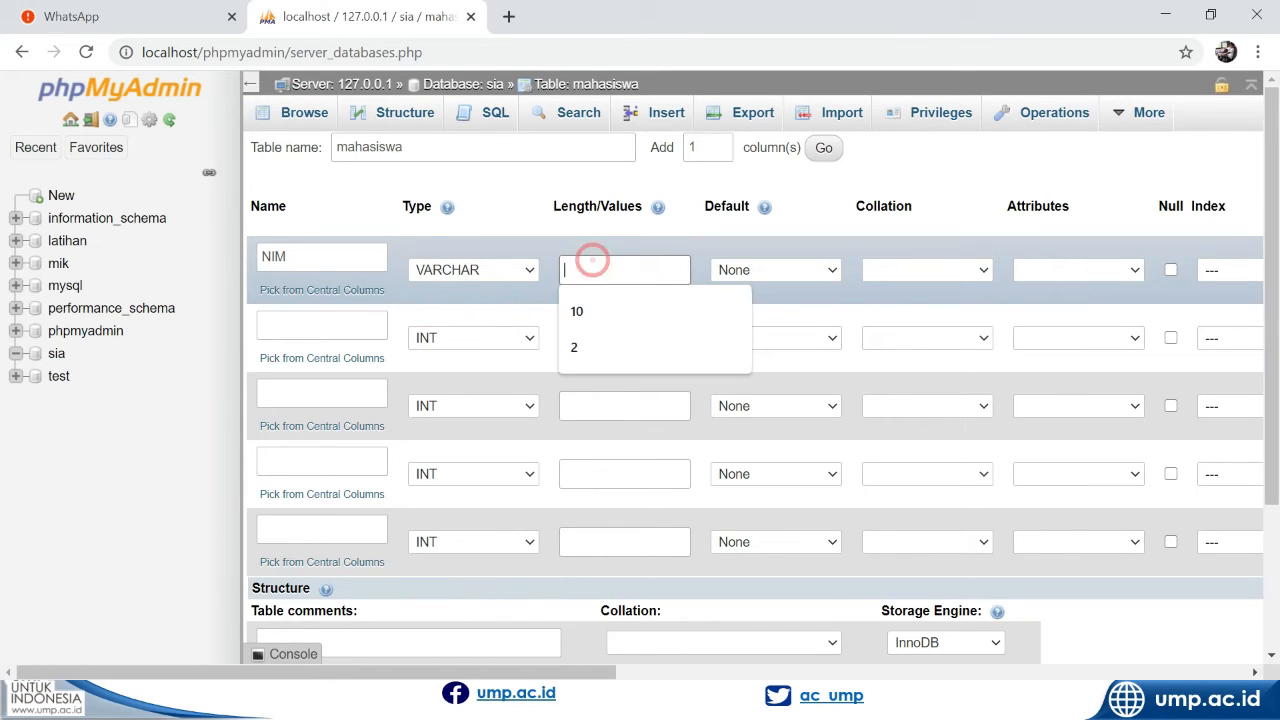
text(50)
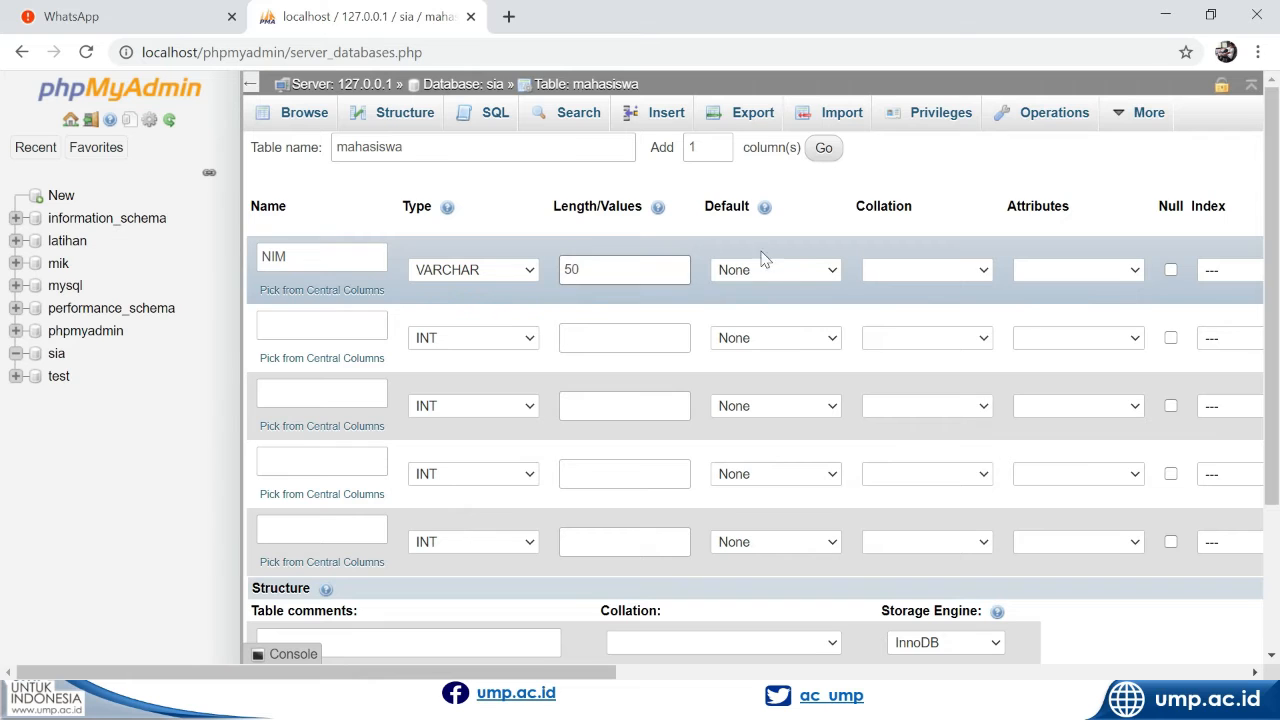
click(970, 272)
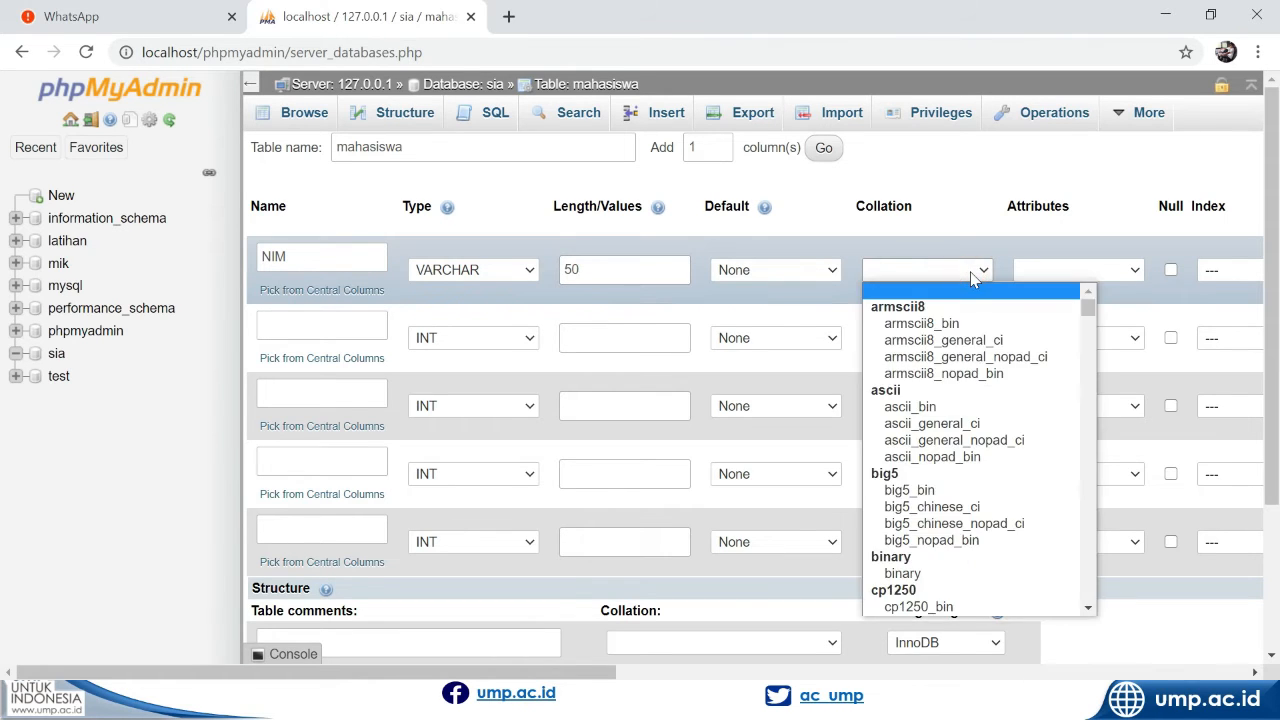
click(970, 272)
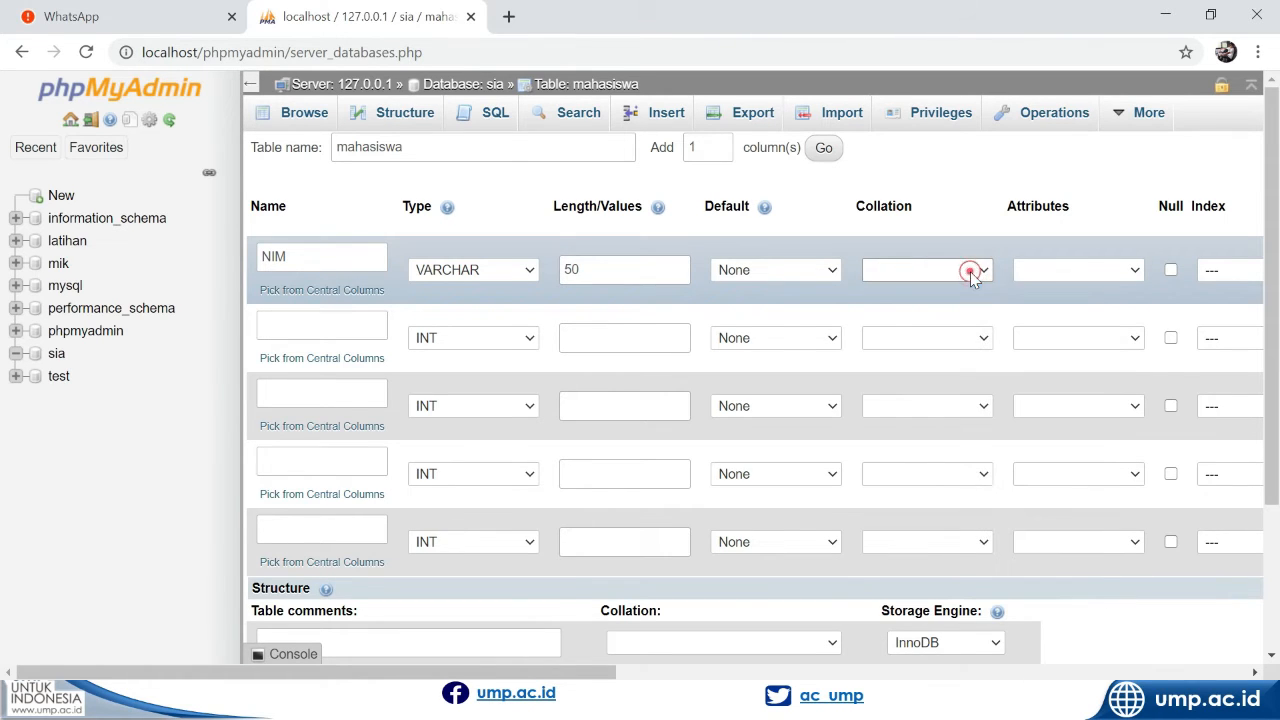
click(1172, 273)
click(1172, 273)
scroll(1177, 289, right, 2)
scroll(860, 300, left, 2)
Name the second column nama and set its type to VARCHAR
scroll(543, 320, down, 1)
click(350, 285)
text(namam)
key(BackSpace)
key(BackSpace)
text(a)
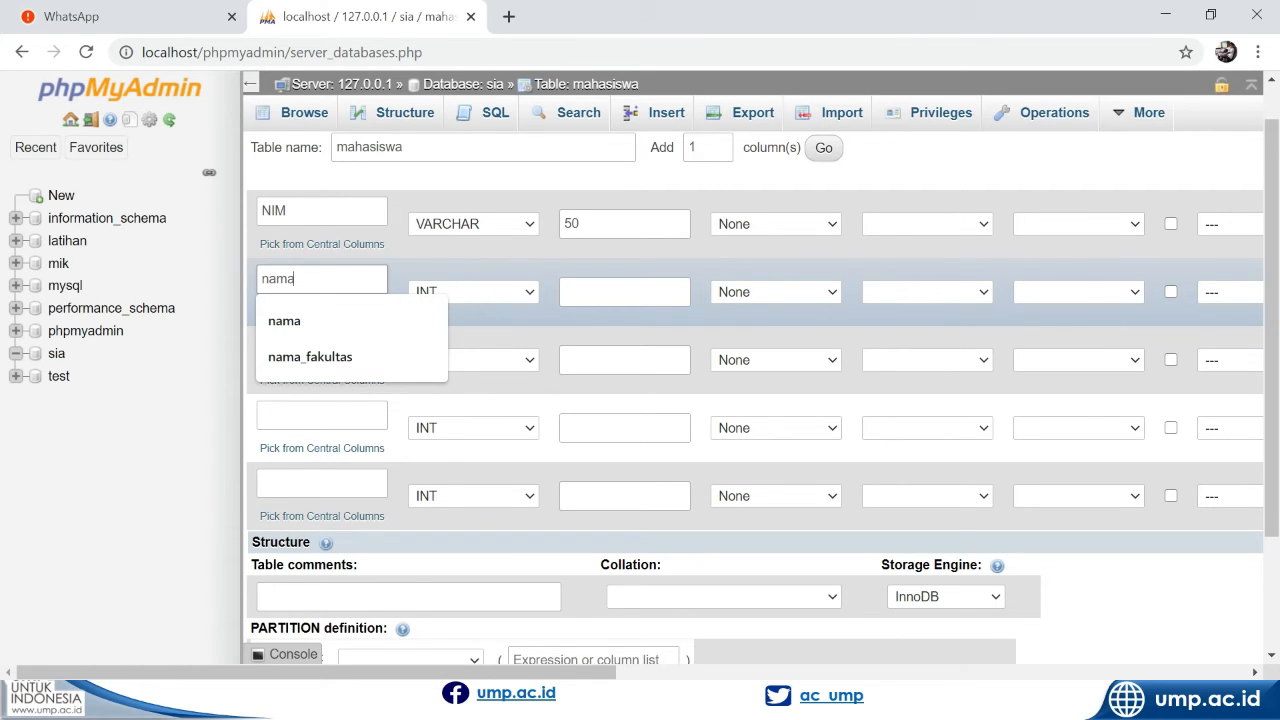
click(472, 291)
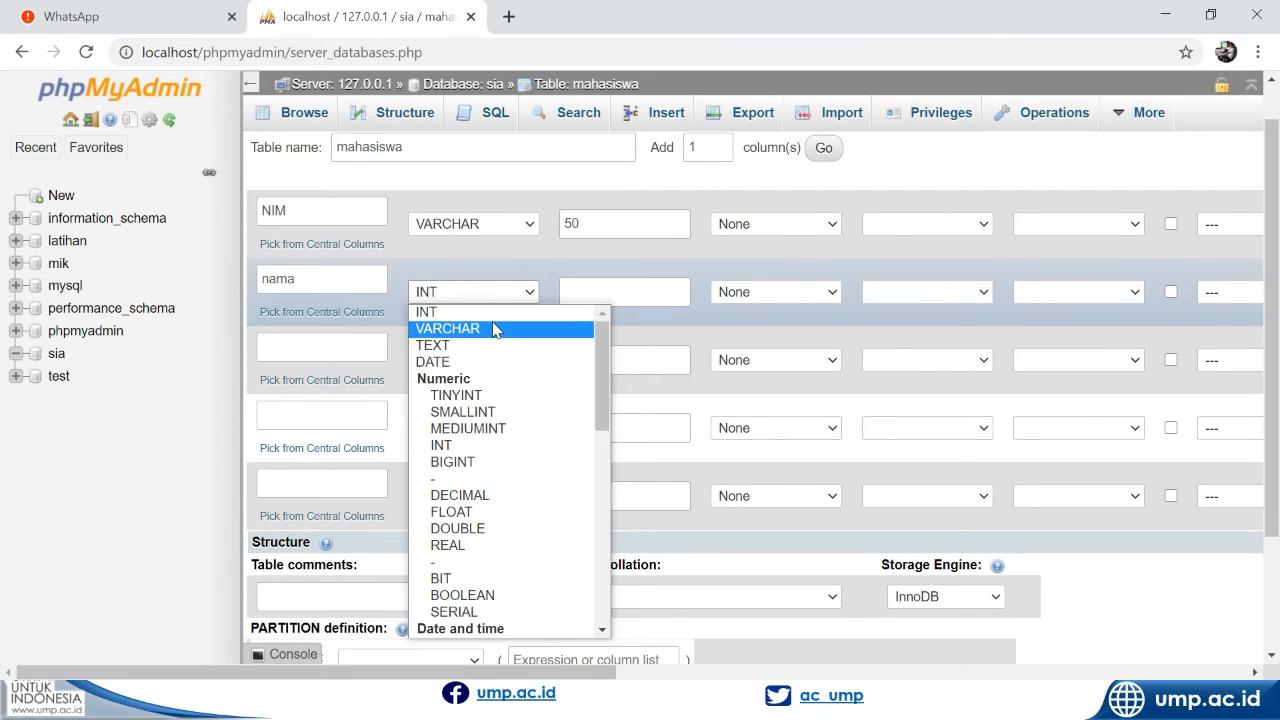
click(493, 329)
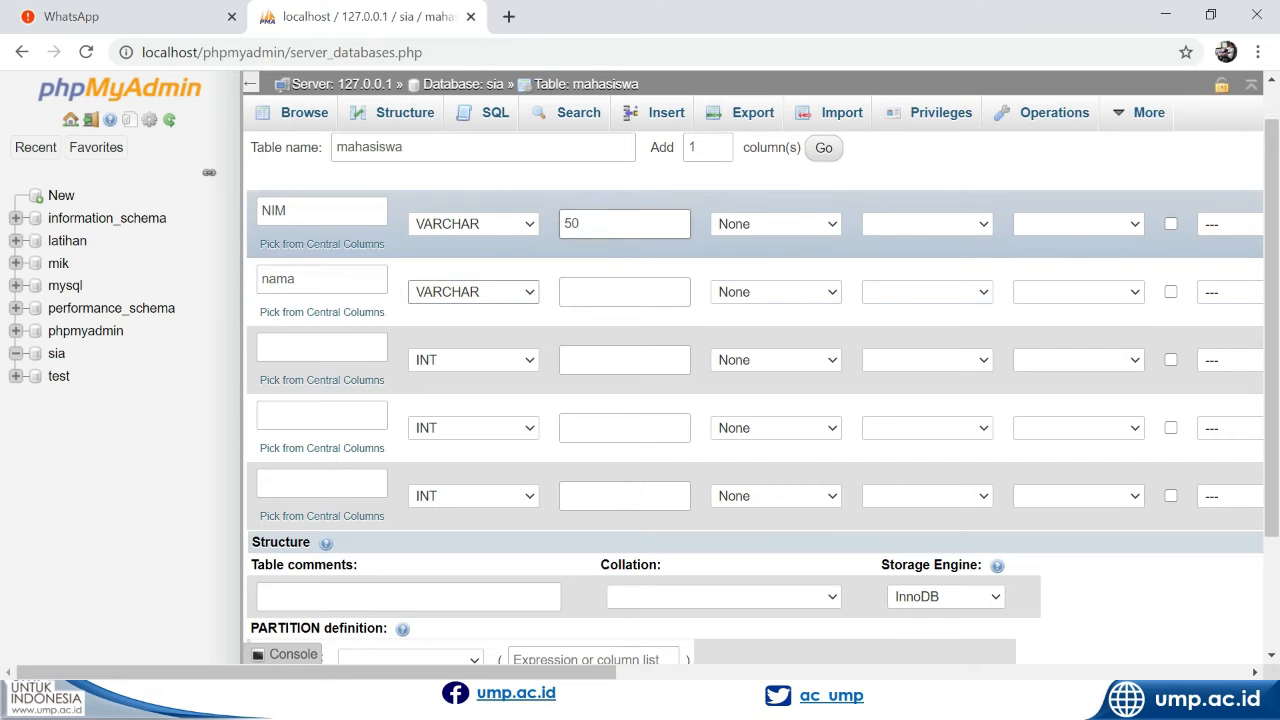
Set the length of the NIM column to 10 and the length of the nama column to 50
double_click(591, 223)
text(10)
click(590, 290)
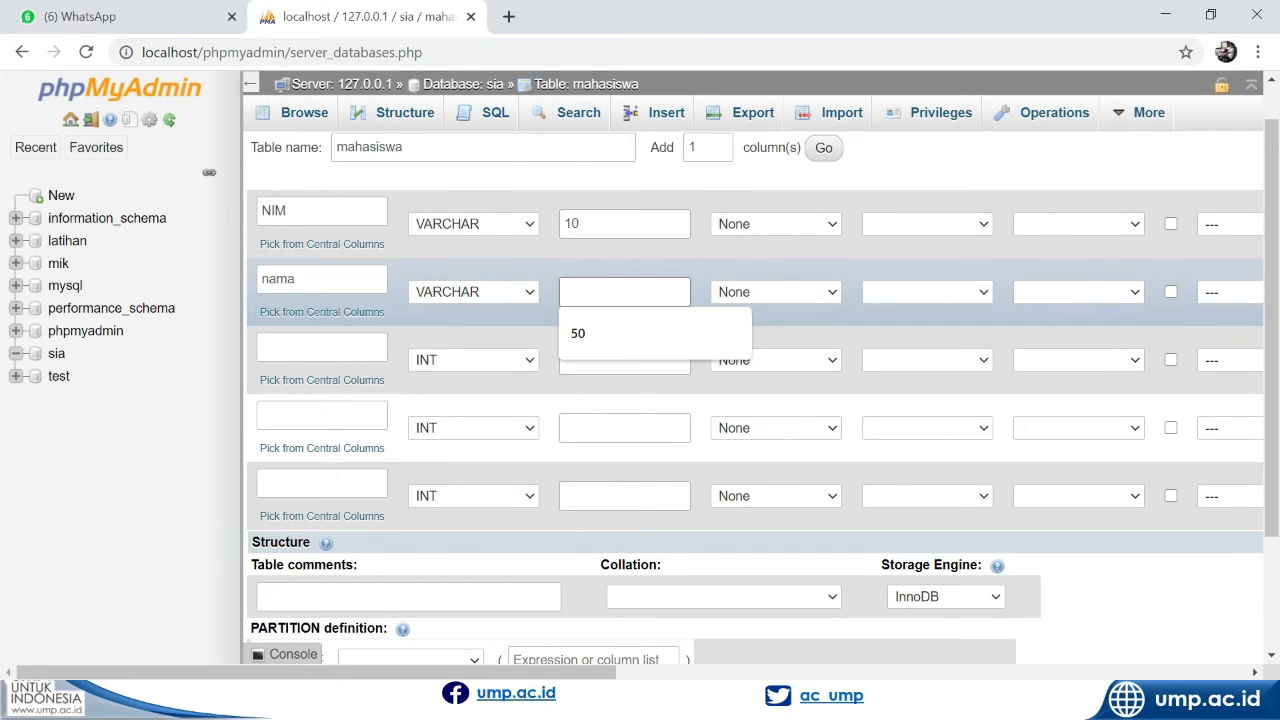
text(50)
Define the third column as kode_fakultas with type VARCHAR and length 2
click(352, 347)
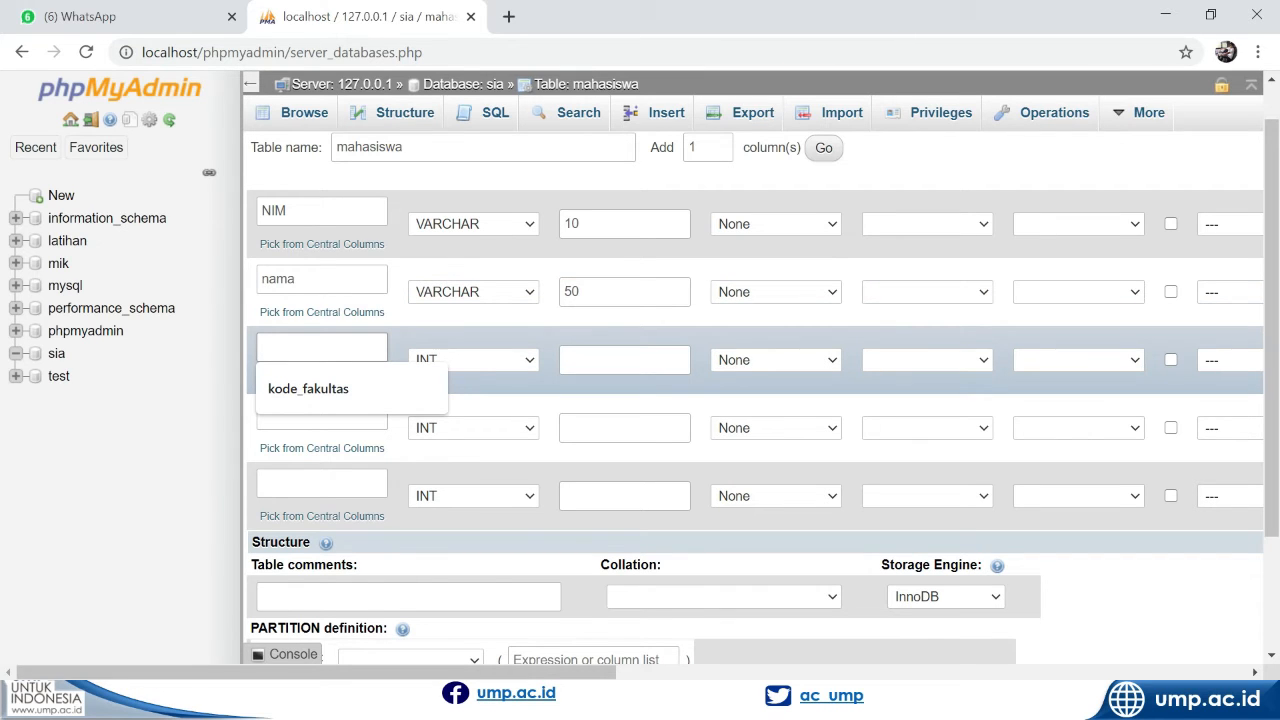
text(kode_fakul)
key(Down)
key(Return)
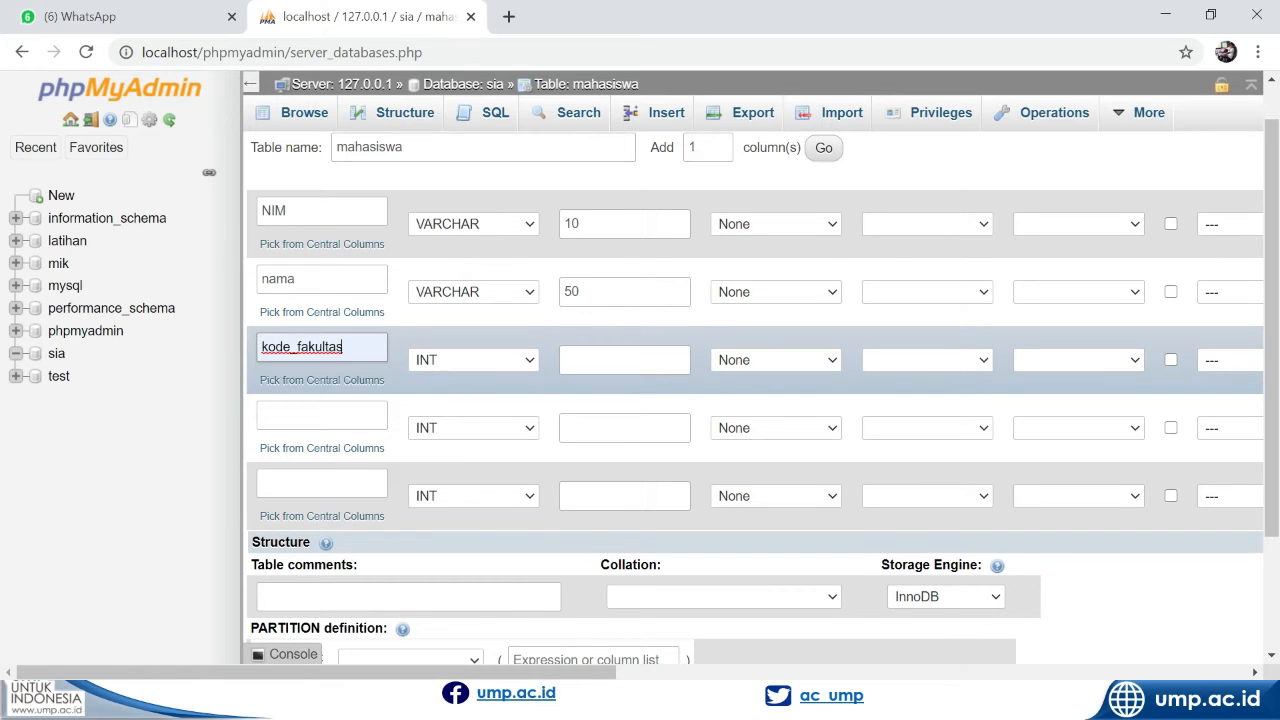
click(470, 362)
scroll(460, 190, down, 1)
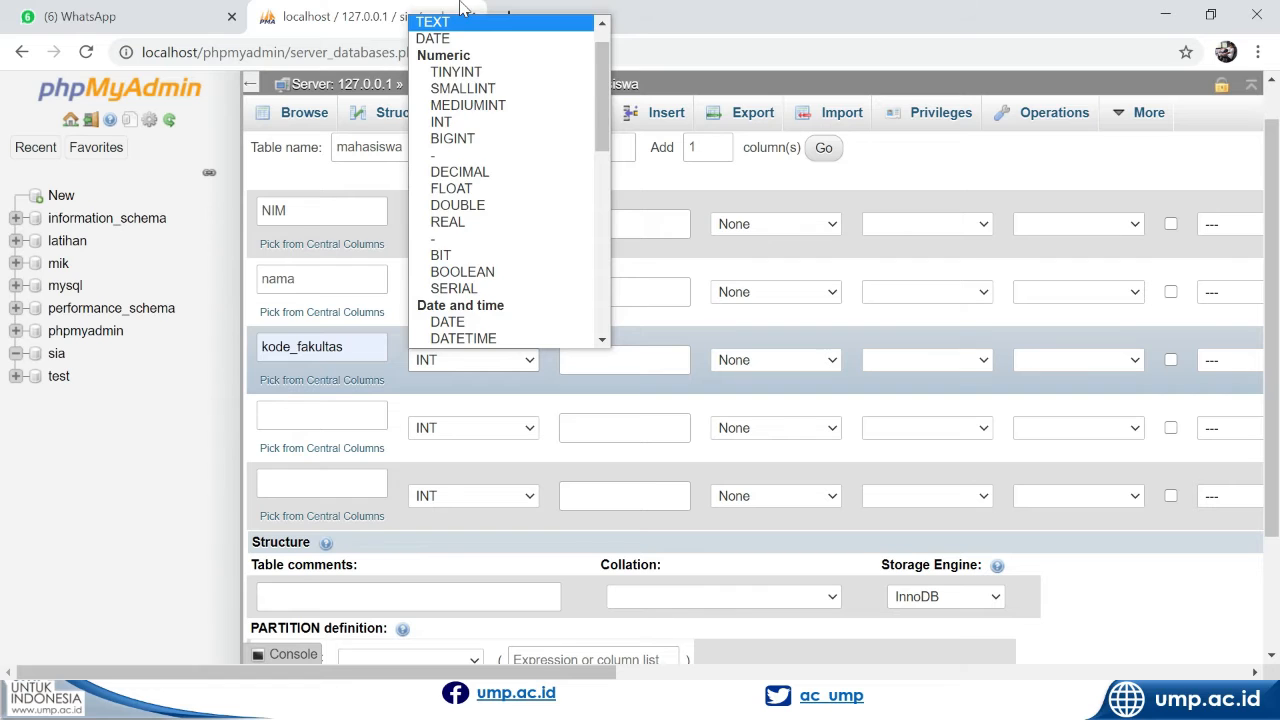
scroll(478, 88, up, 1)
click(471, 41)
click(566, 360)
text(2)
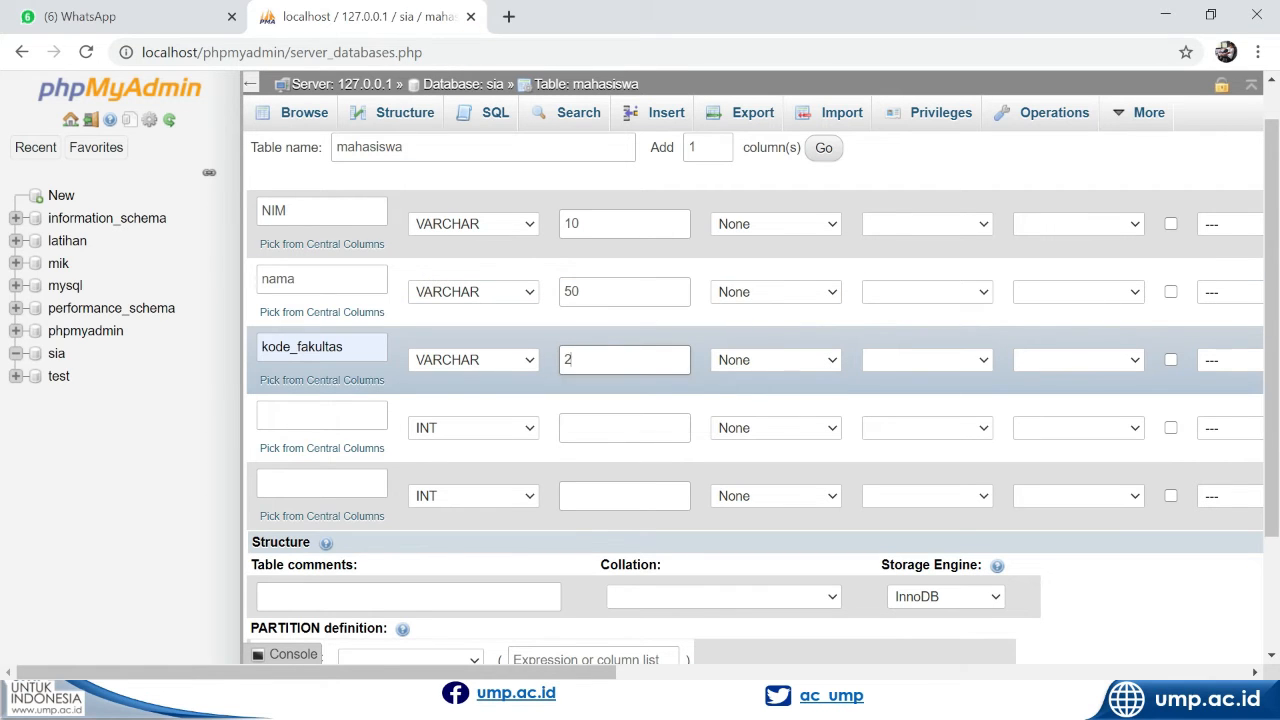
Define the fourth column as kode_prodi with type VARCHAR and length 4
click(294, 414)
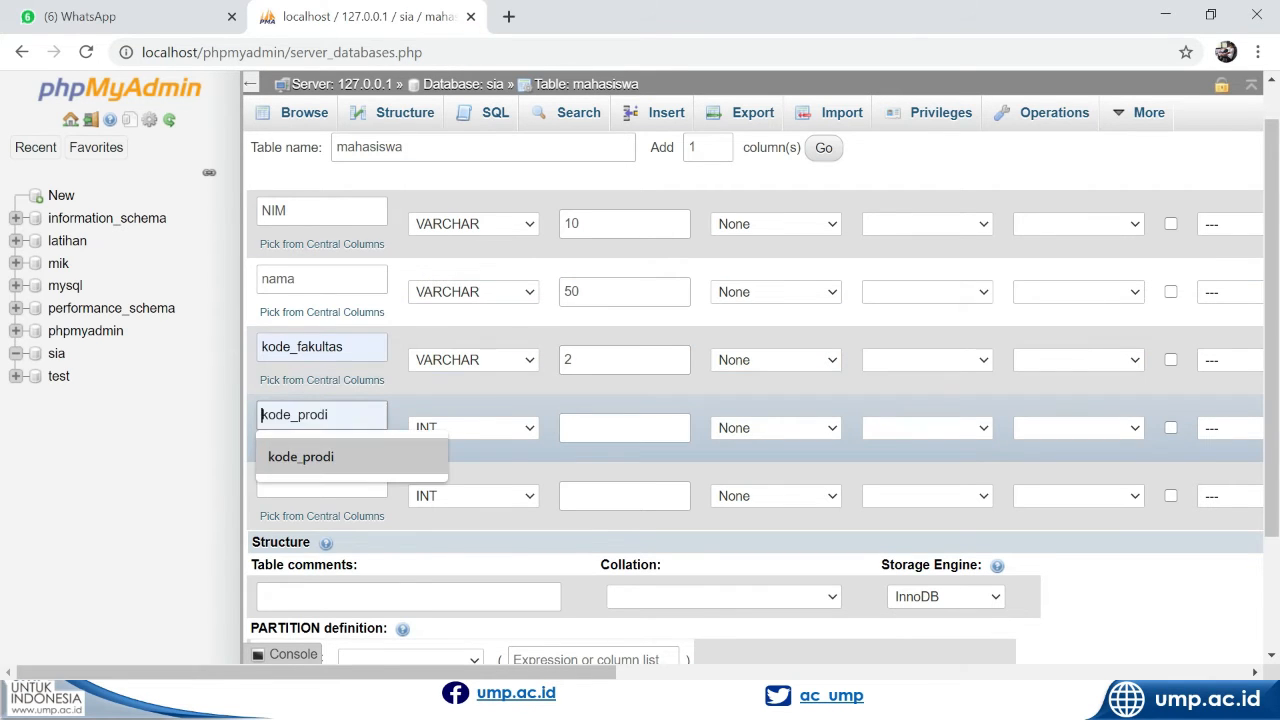
key(Return)
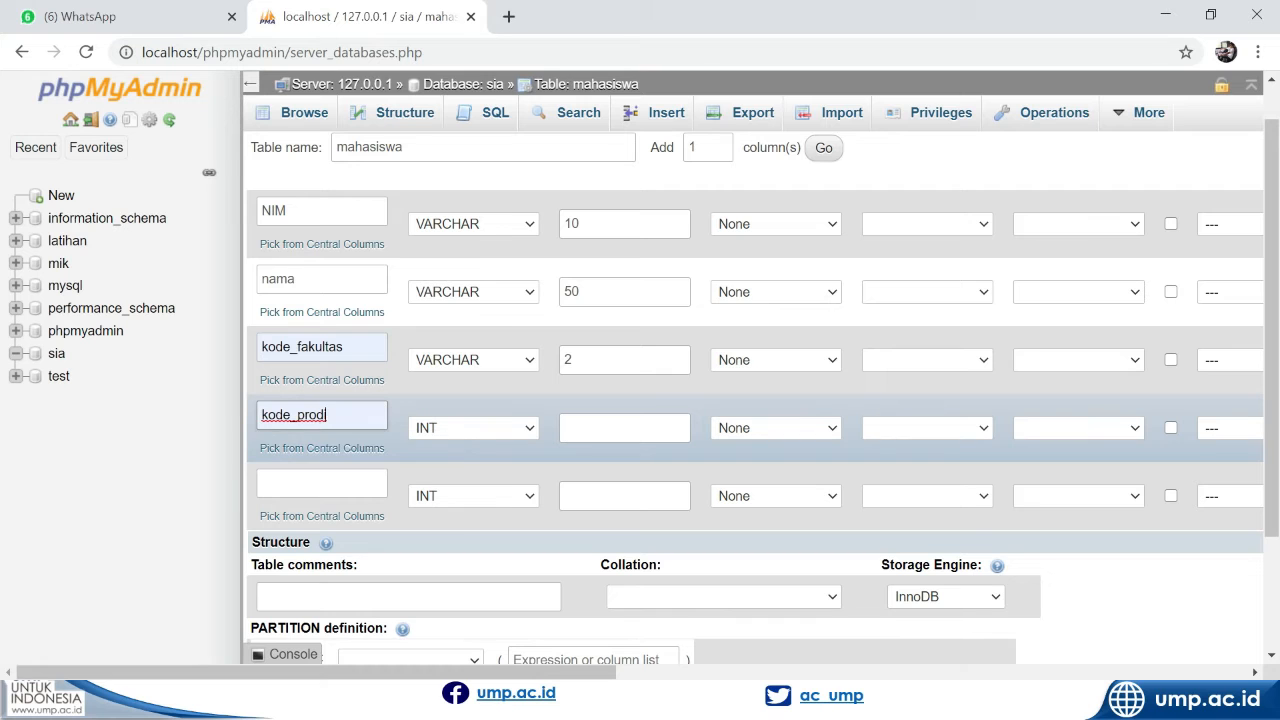
click(477, 429)
key(Down)
key(Return)
key(Tab)
text(4)
Define the fifth column as tgl_lhr with type DATE
click(362, 485)
text(tgl_lhr)
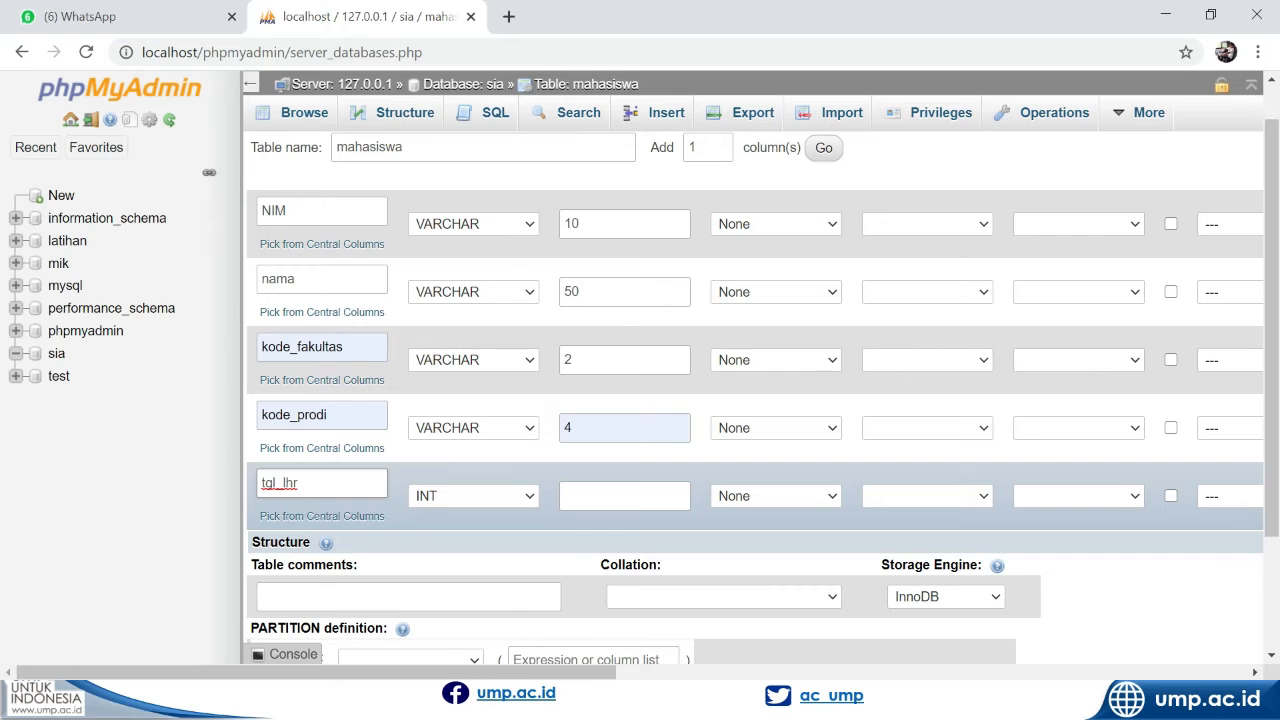
click(460, 500)
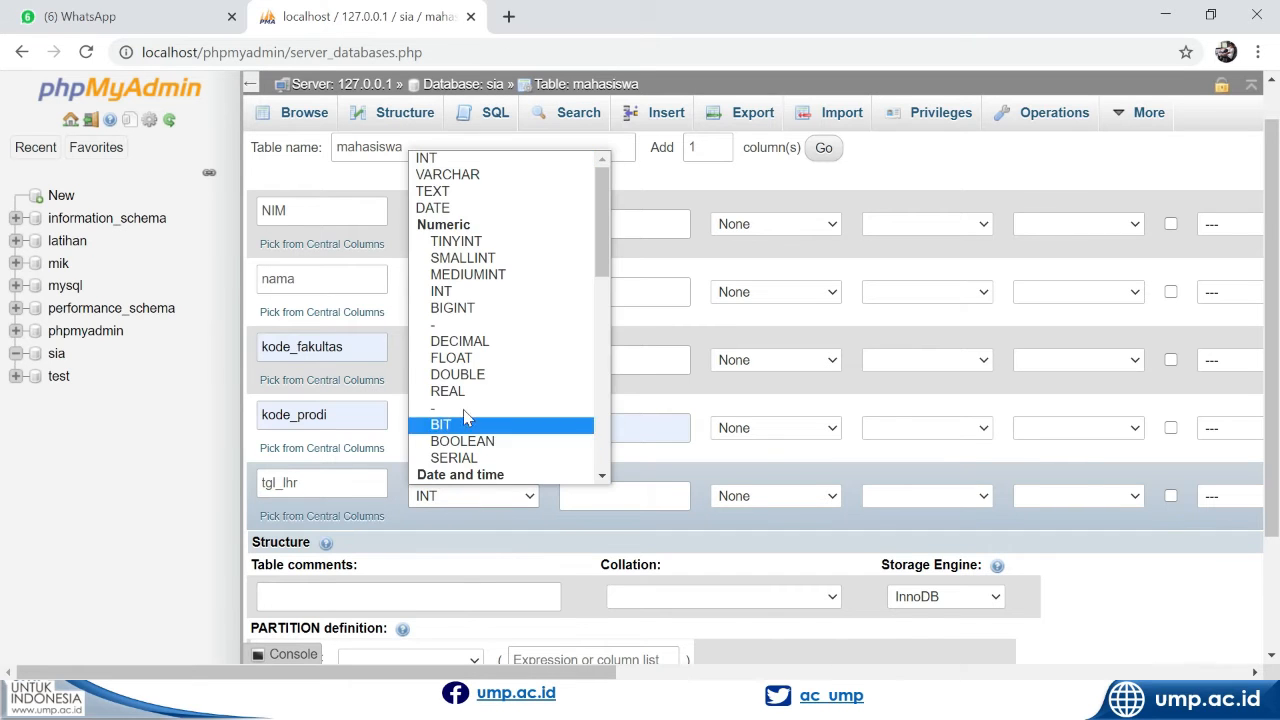
click(455, 205)
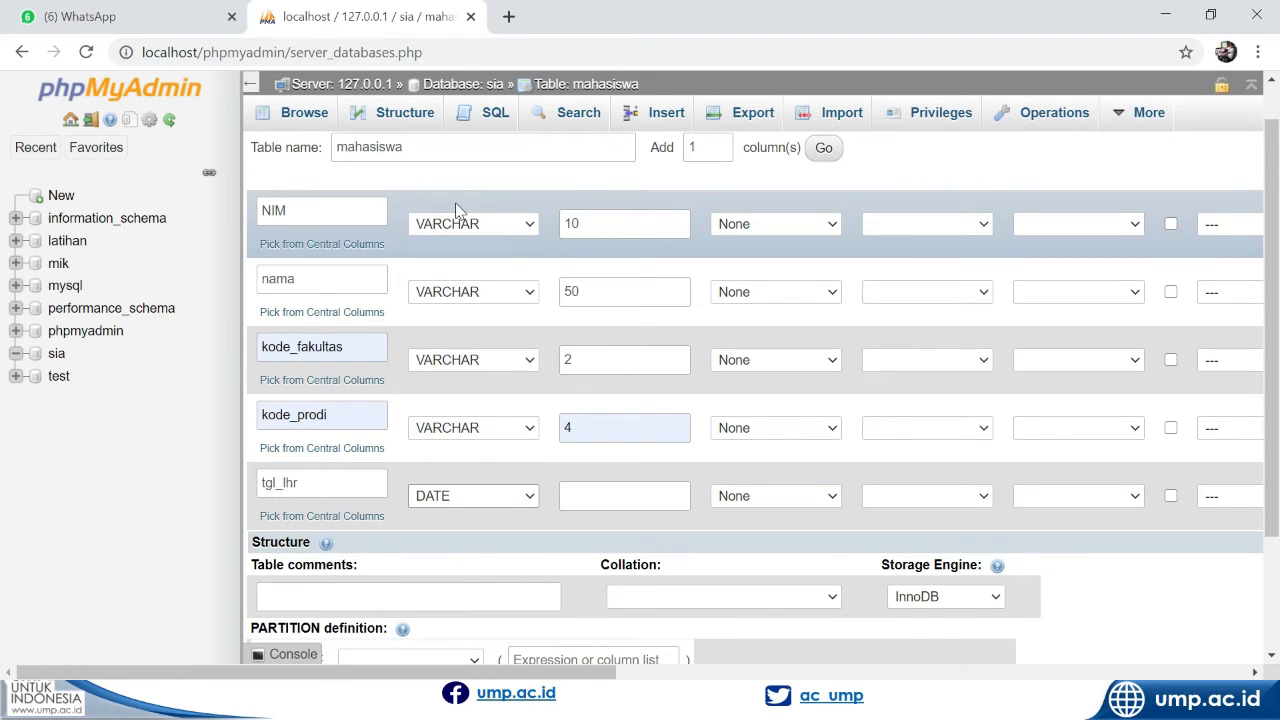
Save the mahasiswa table and make its NIM column the primary key
scroll(740, 407, down, 3)
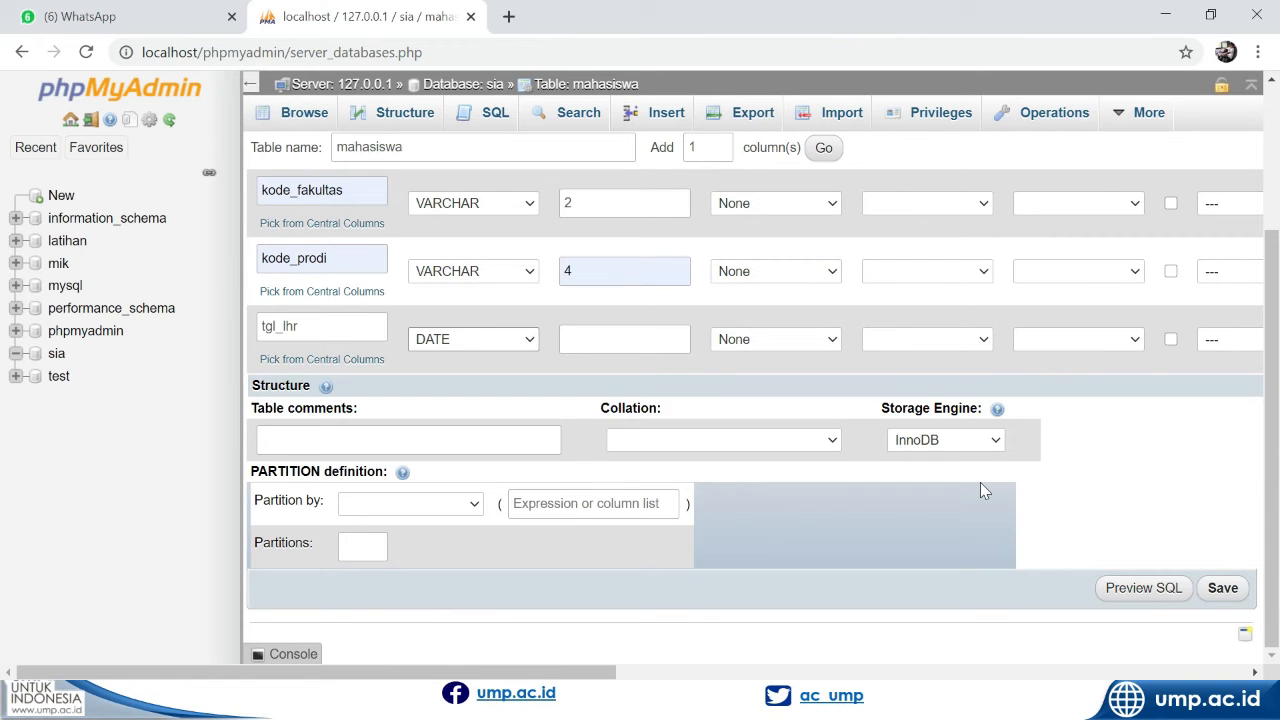
click(1224, 590)
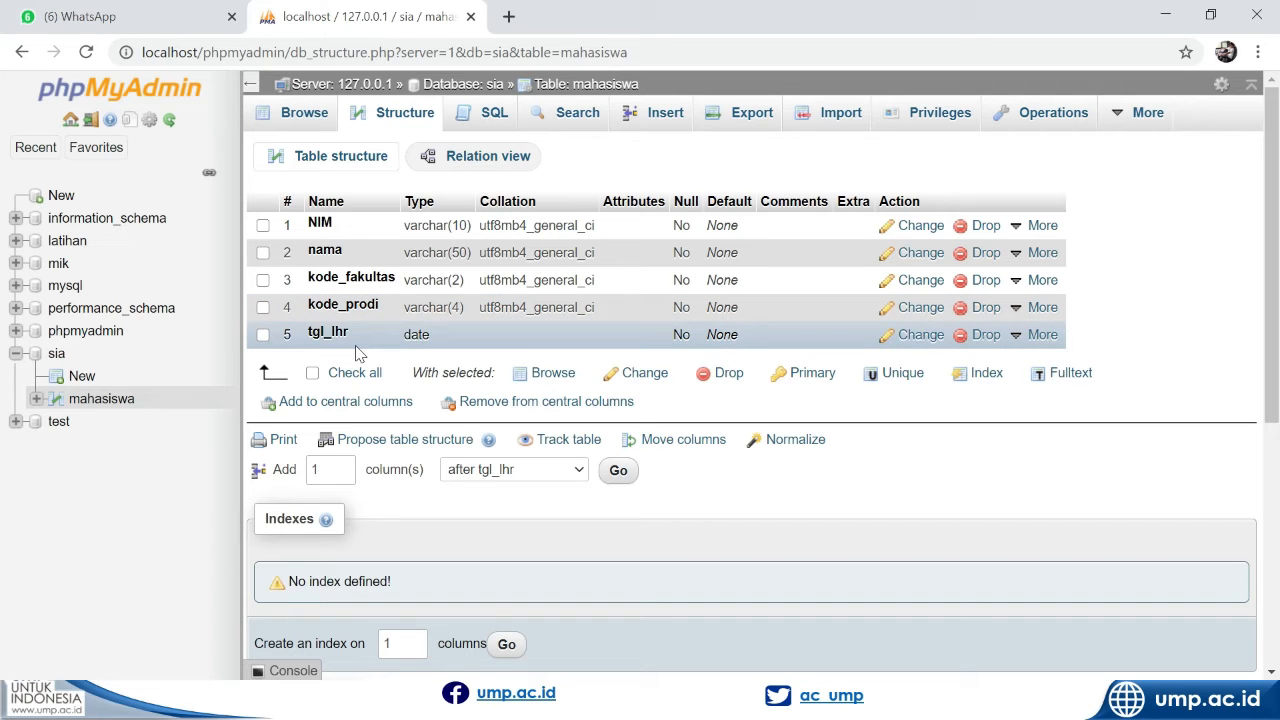
click(263, 225)
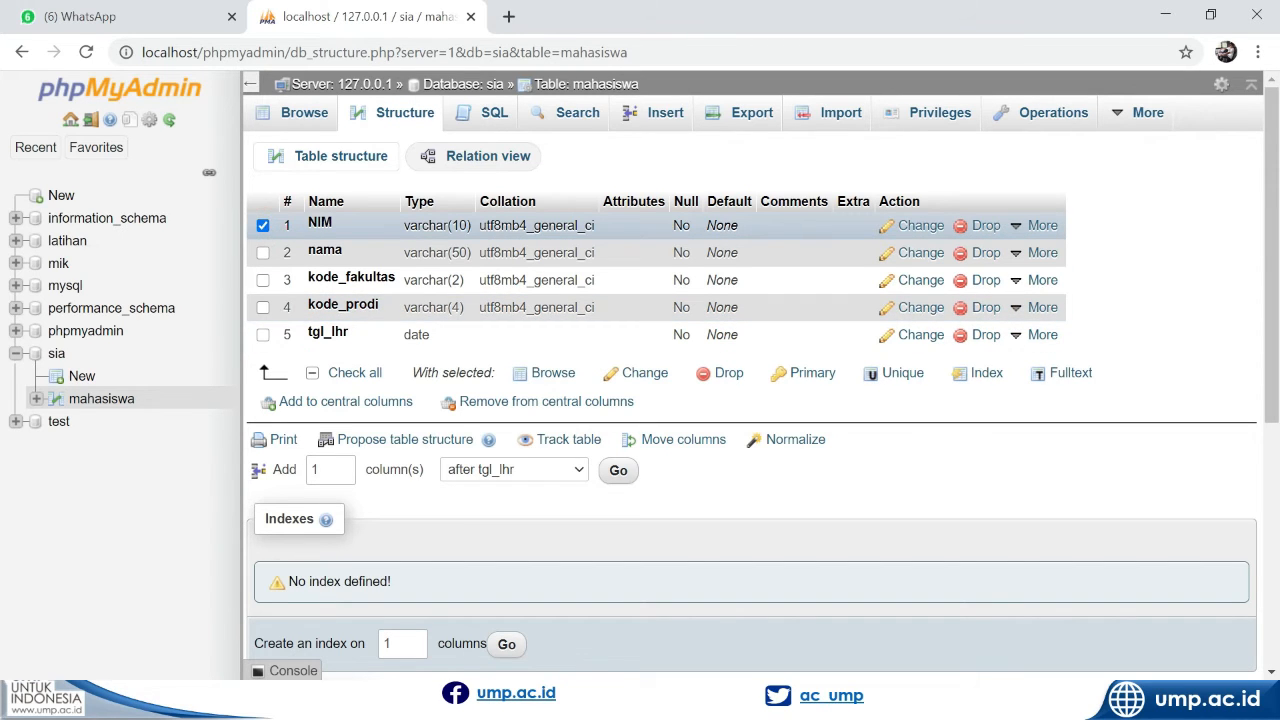
click(822, 374)
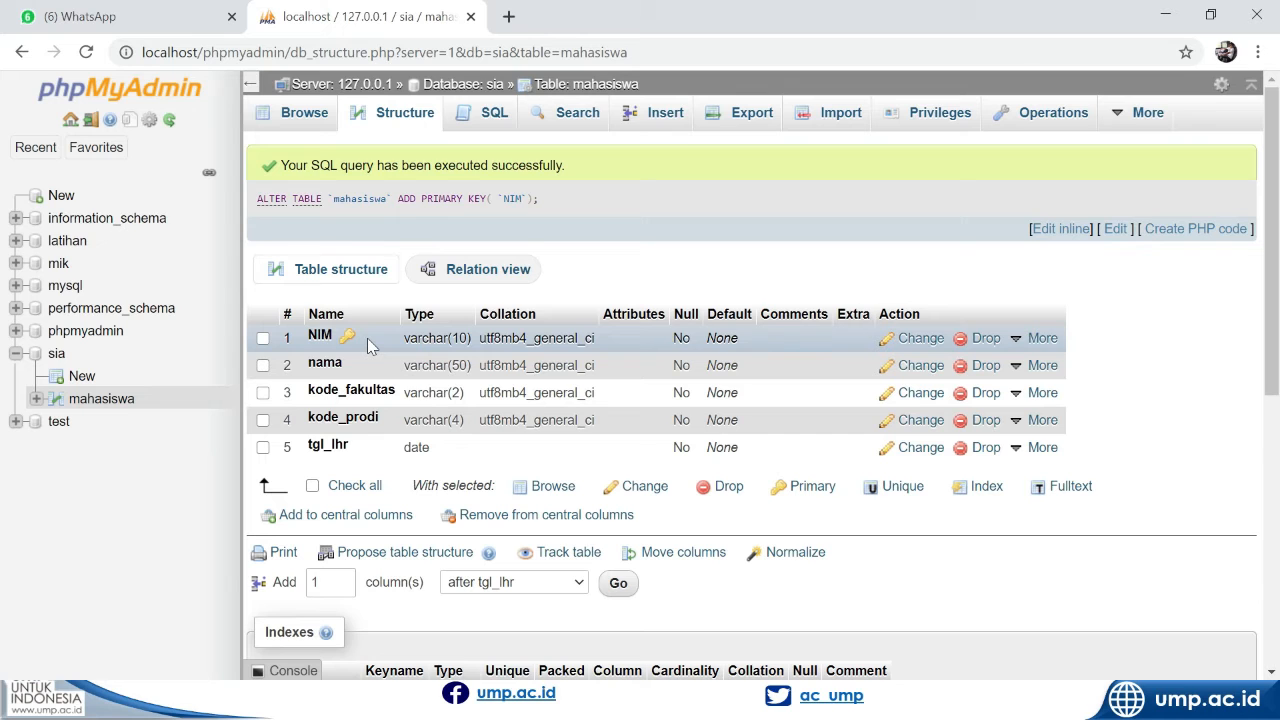
Start a new record in the mahasiswa table and fill in the student's NIM number and name
click(655, 117)
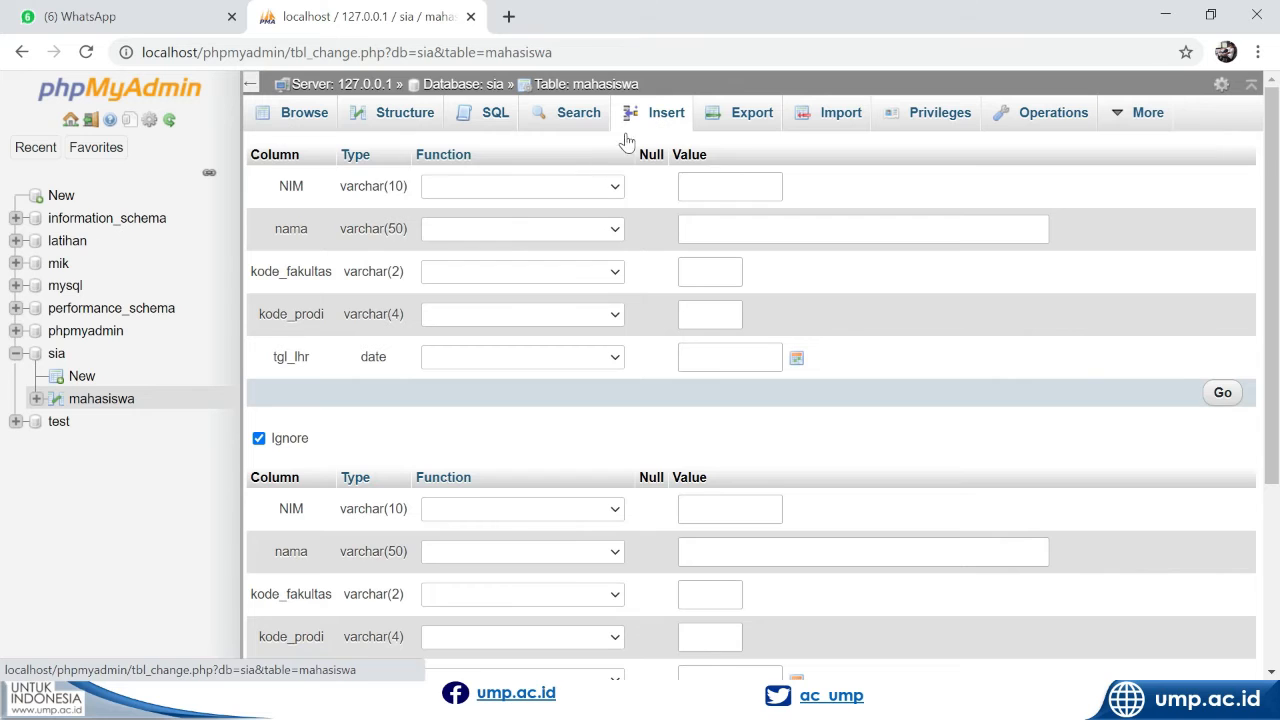
click(475, 189)
click(476, 192)
click(701, 189)
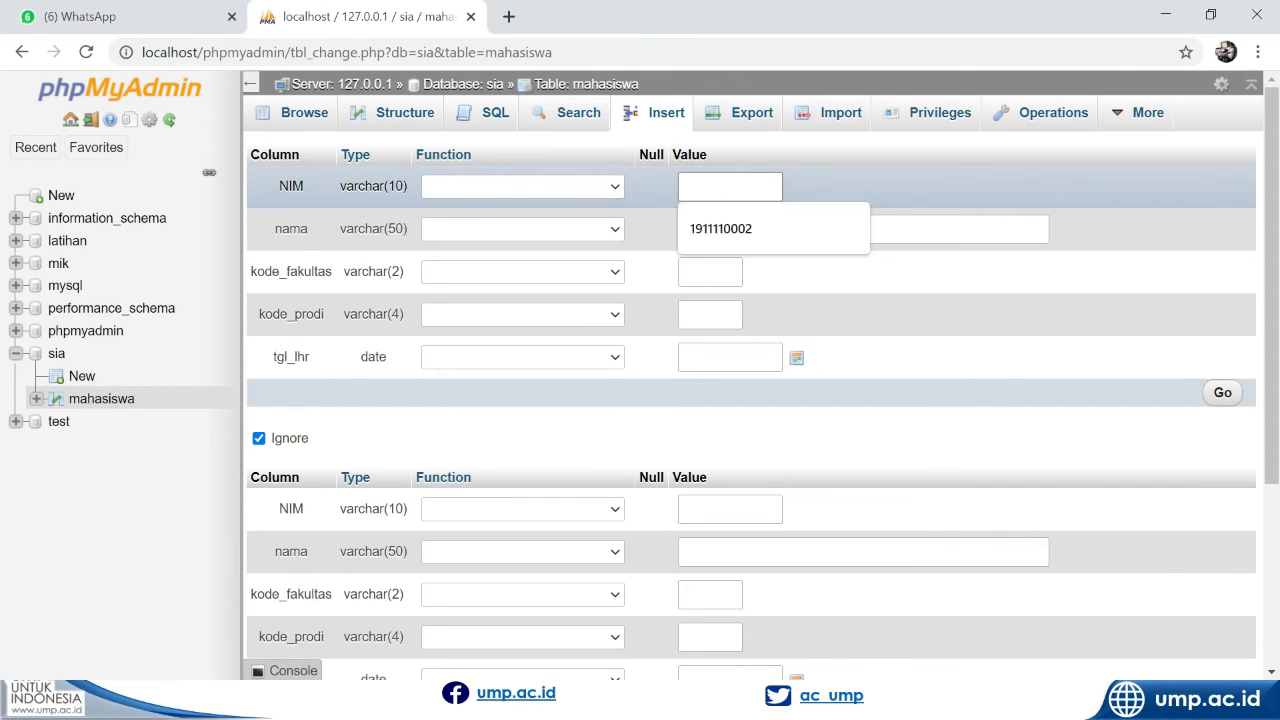
text(19)
click(728, 226)
click(730, 225)
text(Andi)
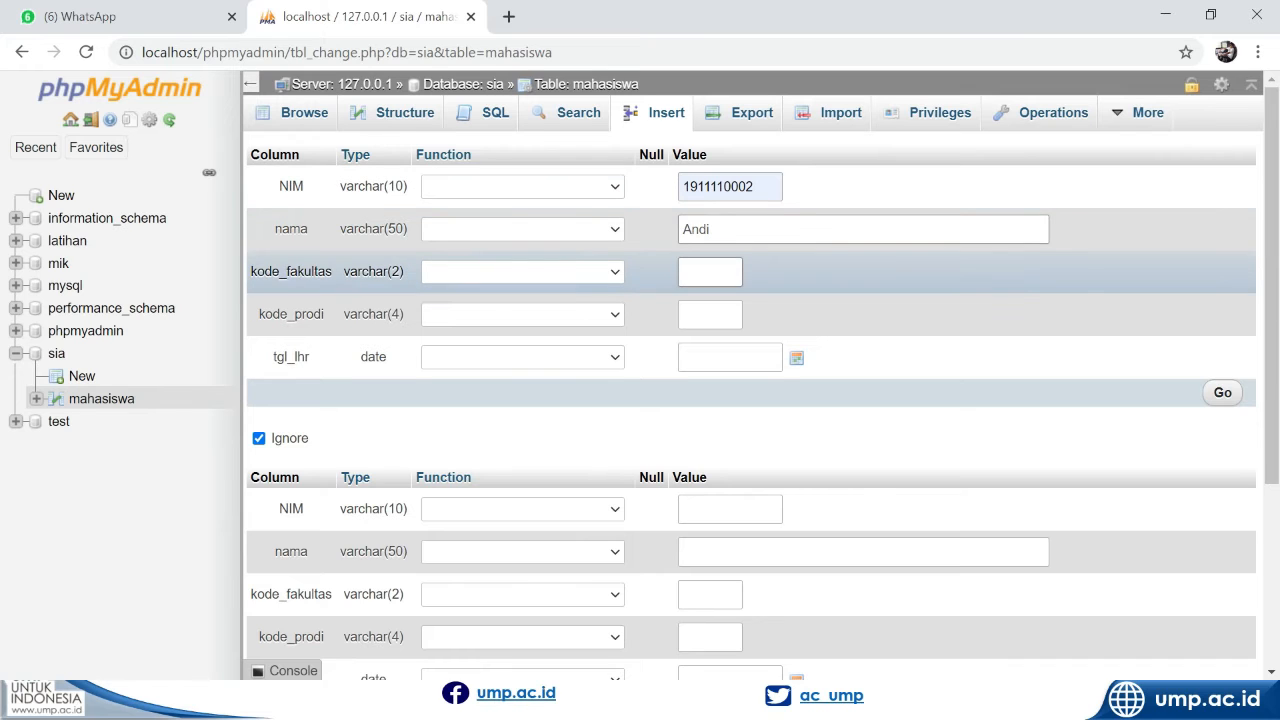
Set kode_fakultas to 11 and kode_prodi to 1111 in the new student record
click(714, 272)
click(716, 322)
click(716, 318)
text(1111)
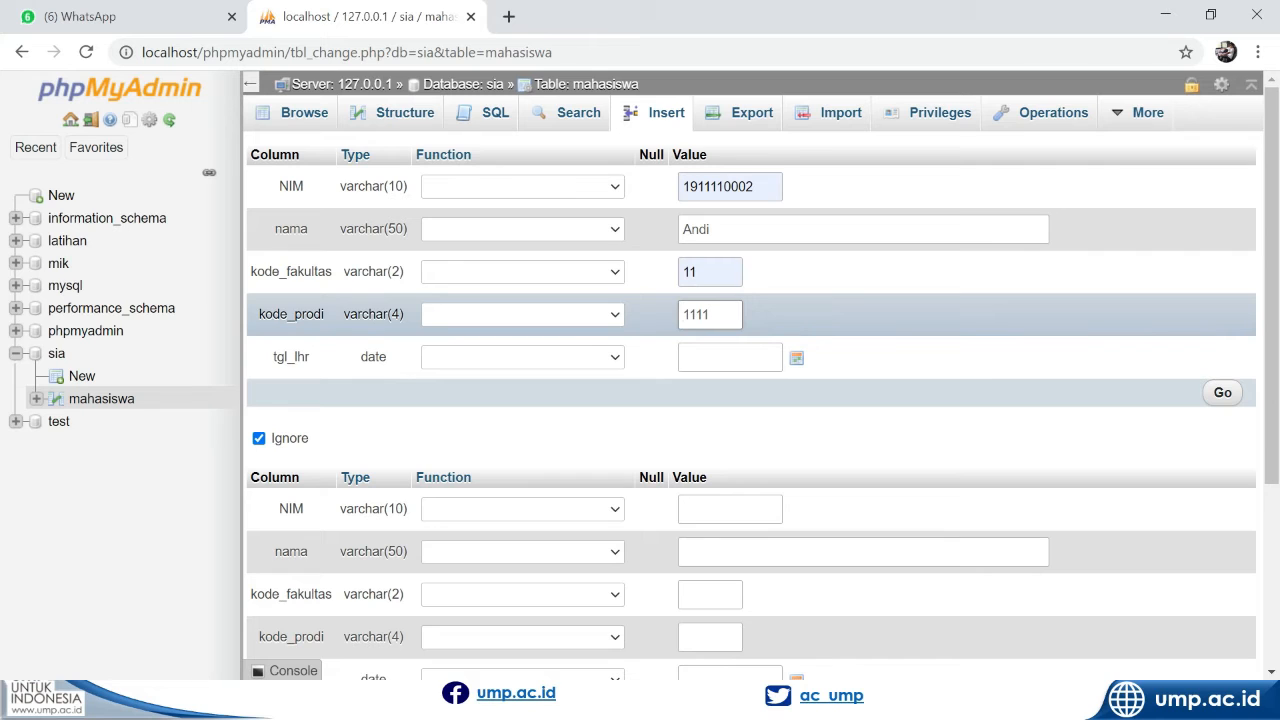
mouse_move(684, 314)
mouse_down()
mouse_move(706, 314)
mouse_move(694, 314)
mouse_up()
click(712, 314)
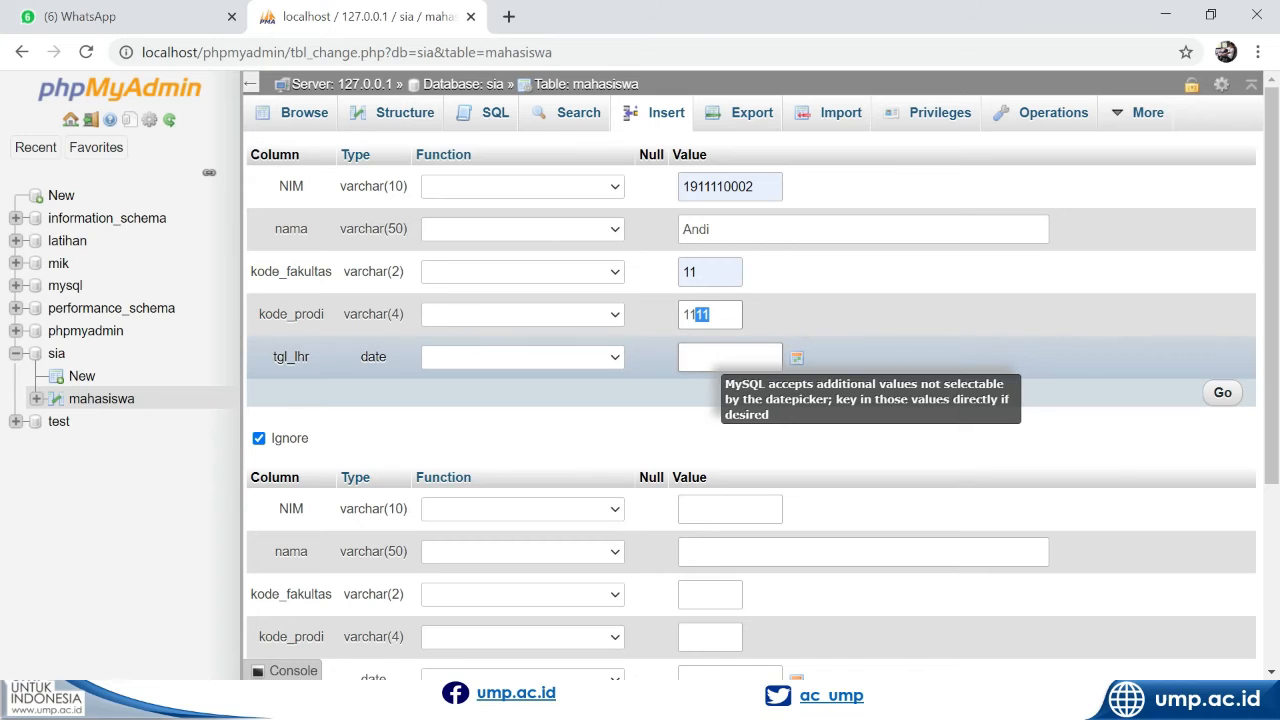
Pick a date of birth from the calendar for tgl_lhr in the first student record
click(721, 359)
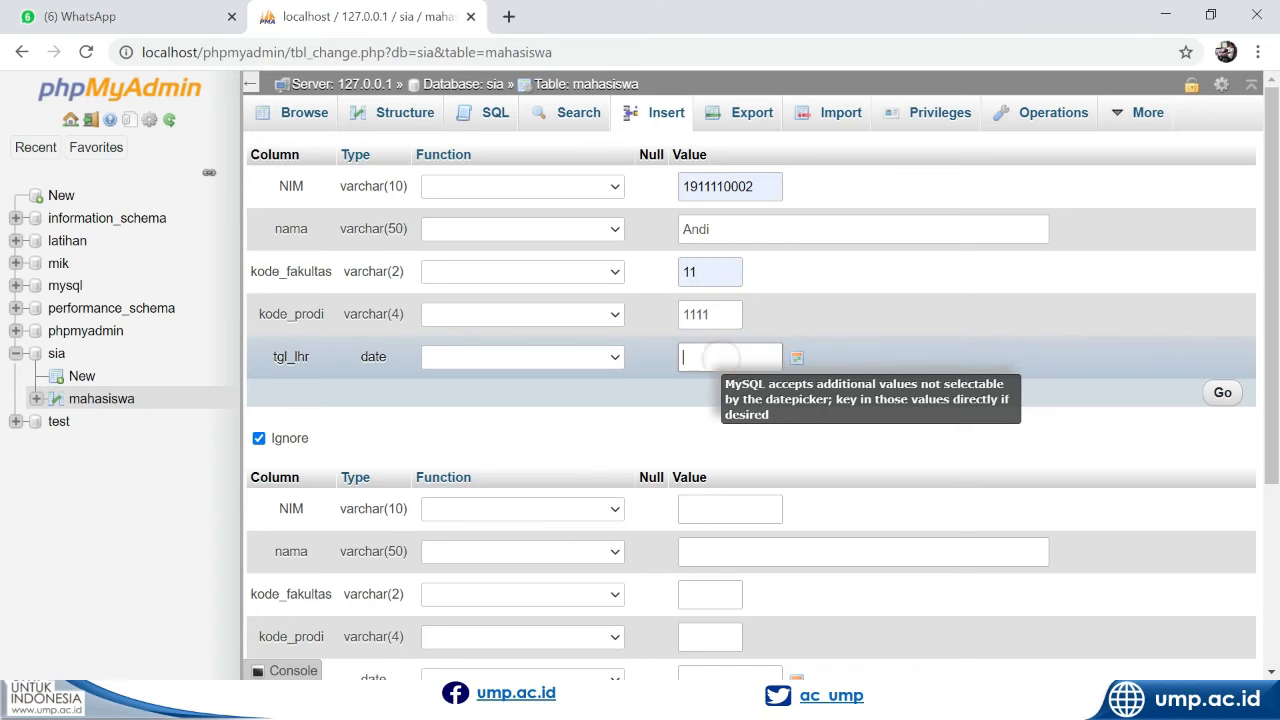
click(795, 357)
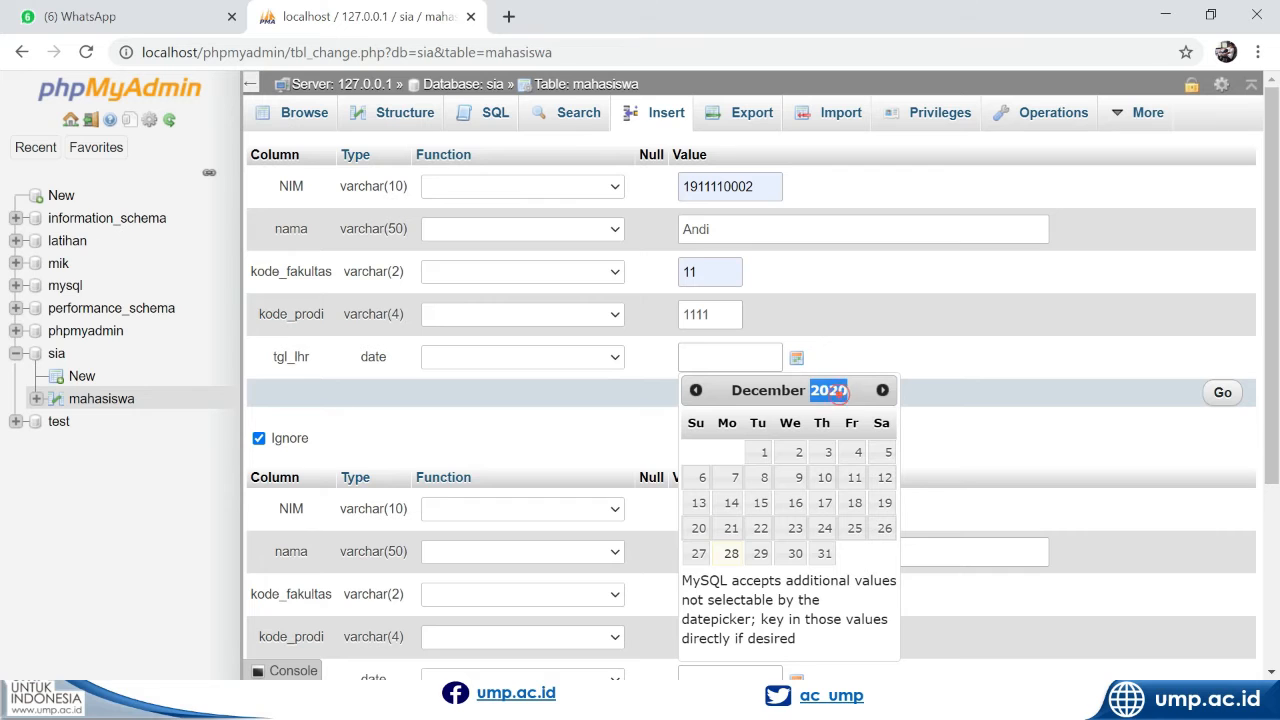
click(696, 391)
click(695, 390)
click(695, 390)
click(695, 390)
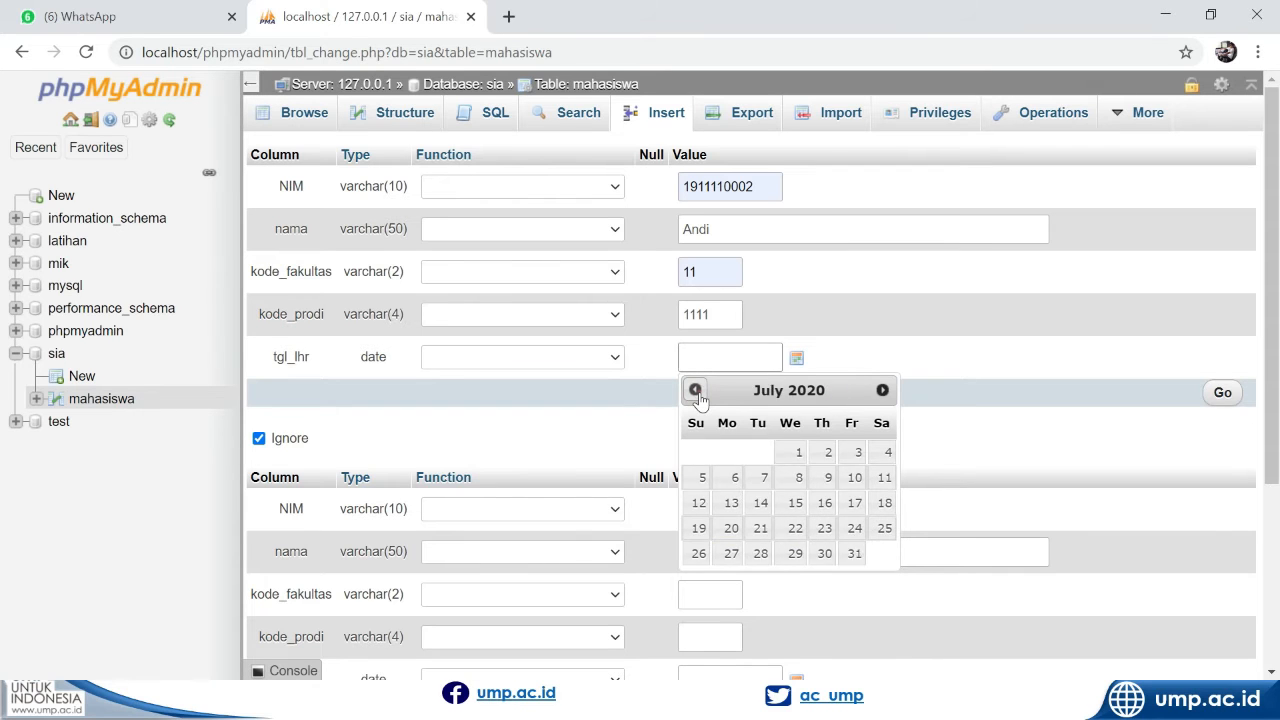
click(695, 390)
click(695, 390)
click(695, 390)
click(695, 390)
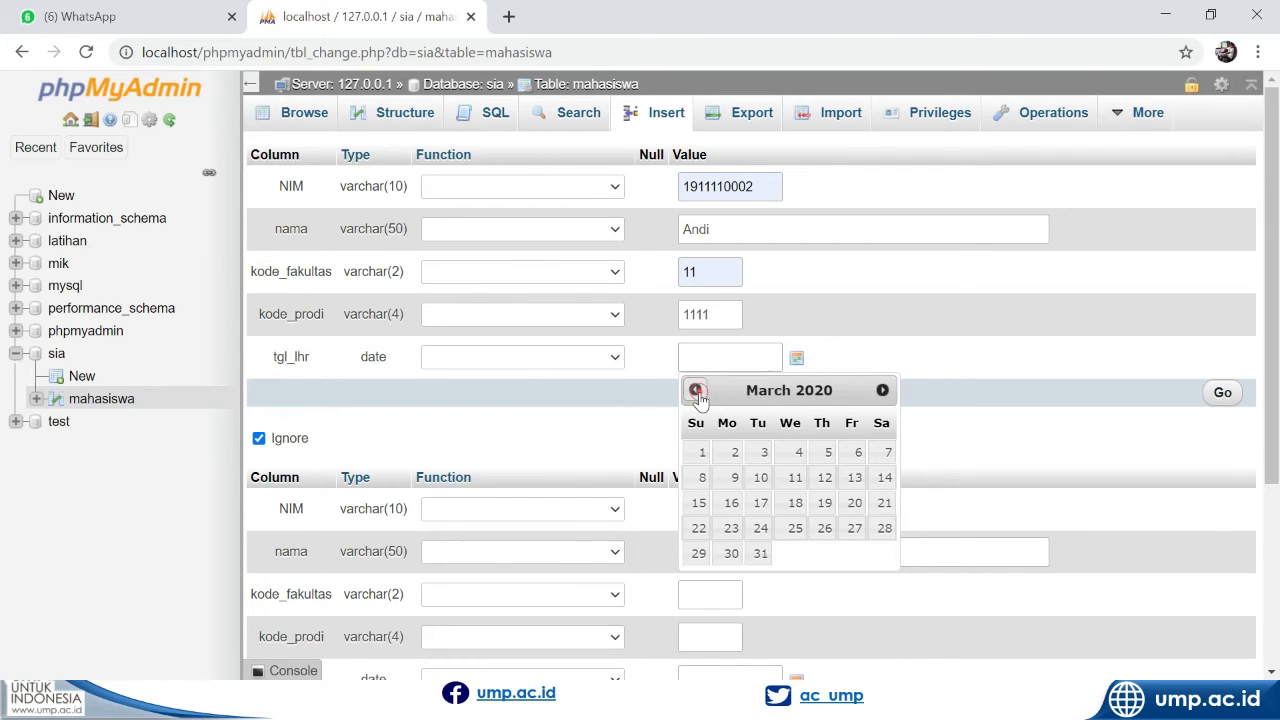
click(695, 390)
click(695, 390)
click(828, 478)
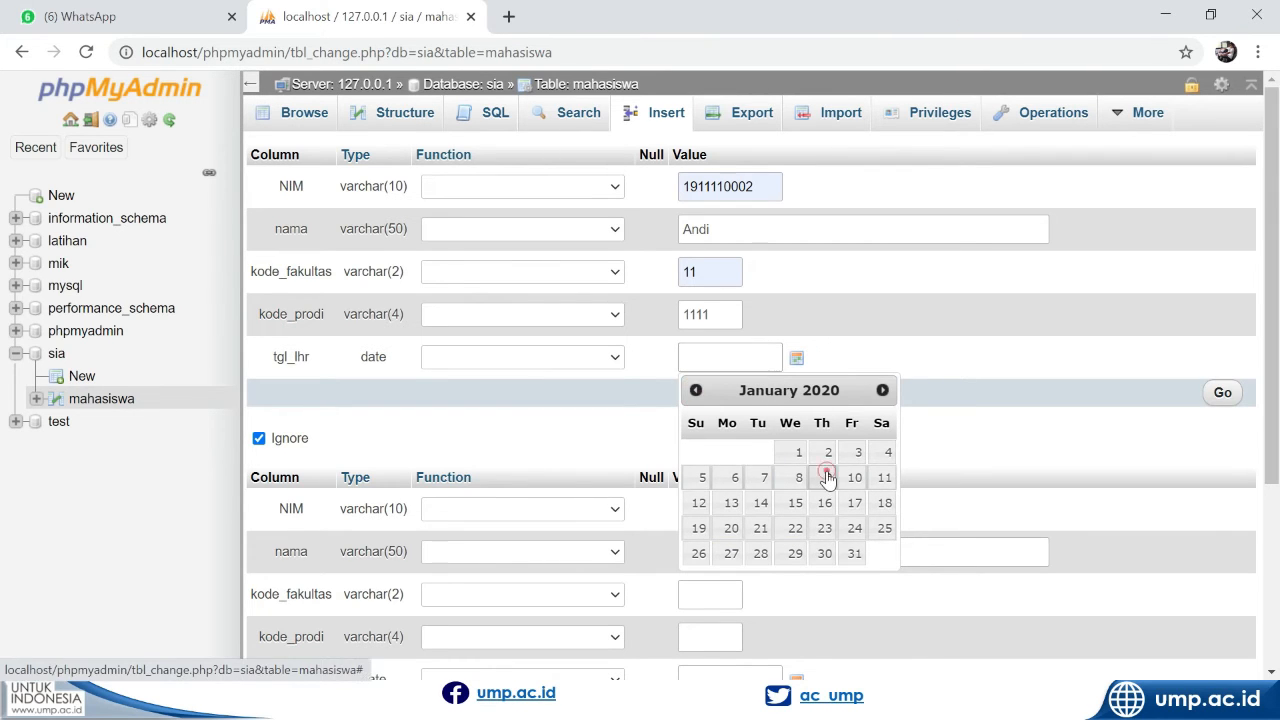
Correct the year of the first student's date of birth in tgl_lhr, keeping the month and day
click(697, 357)
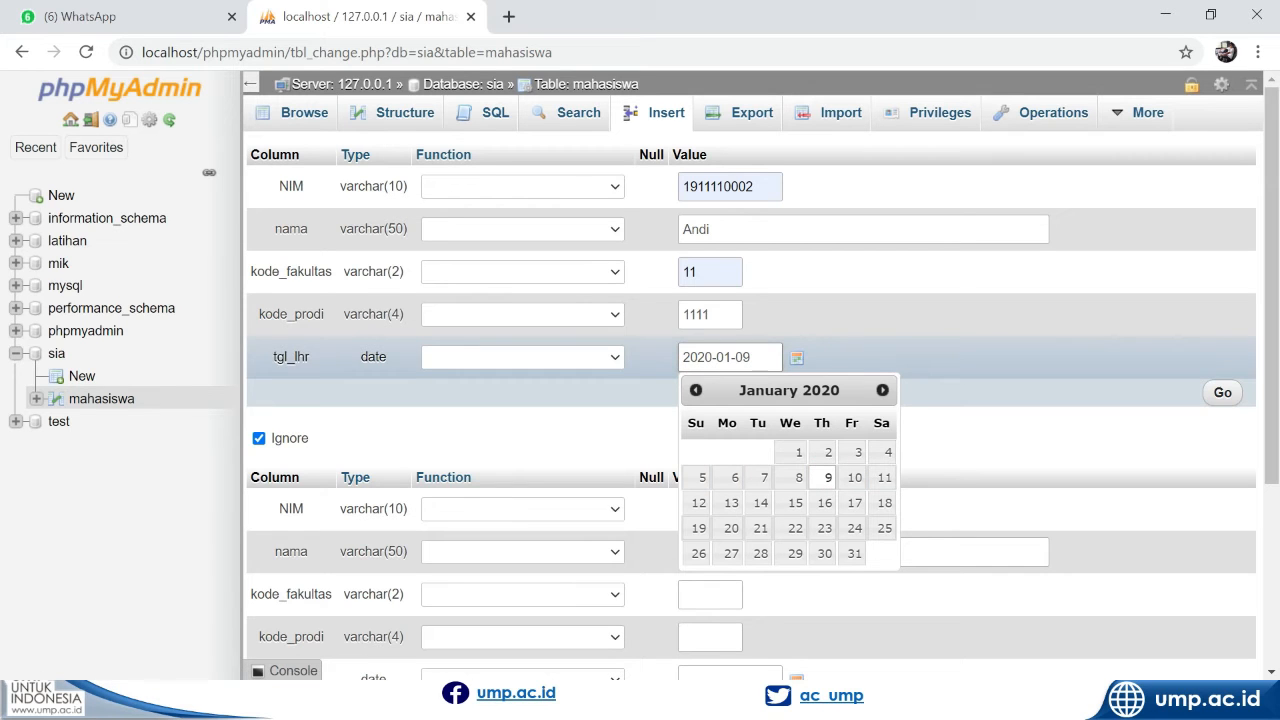
click(709, 359)
key(BackSpace)
key(BackSpace)
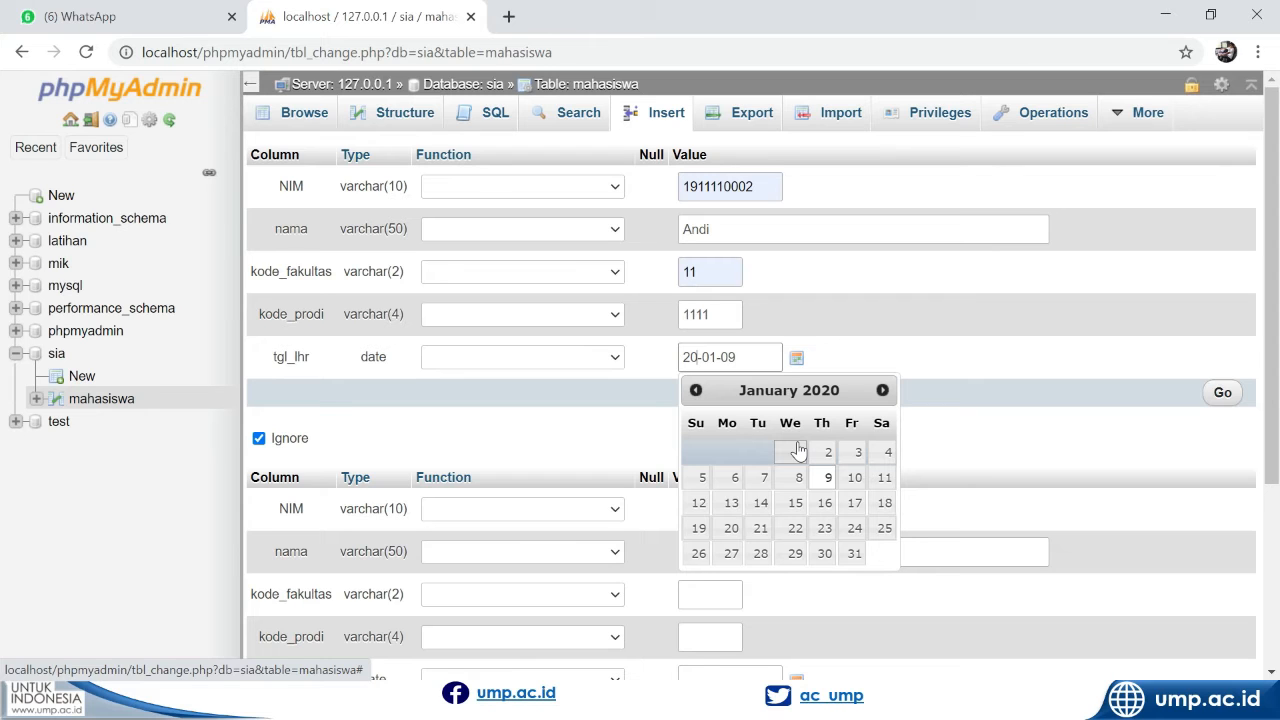
text(01)
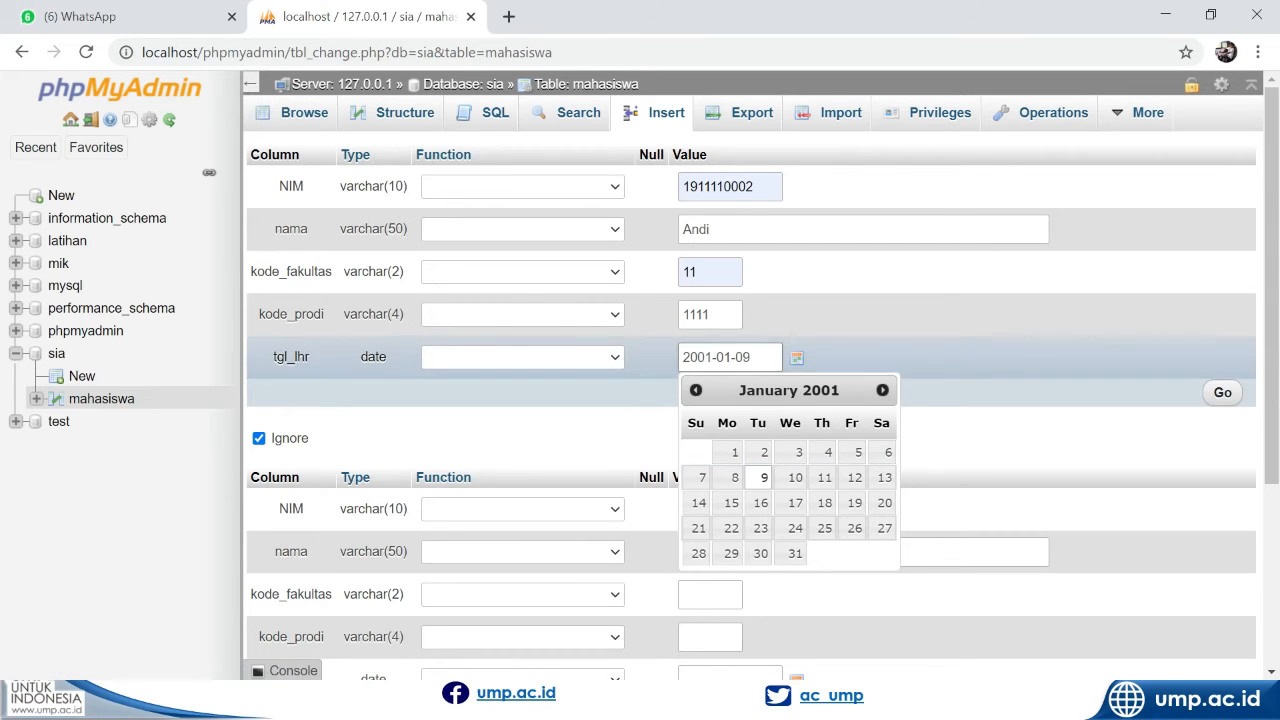
click(753, 357)
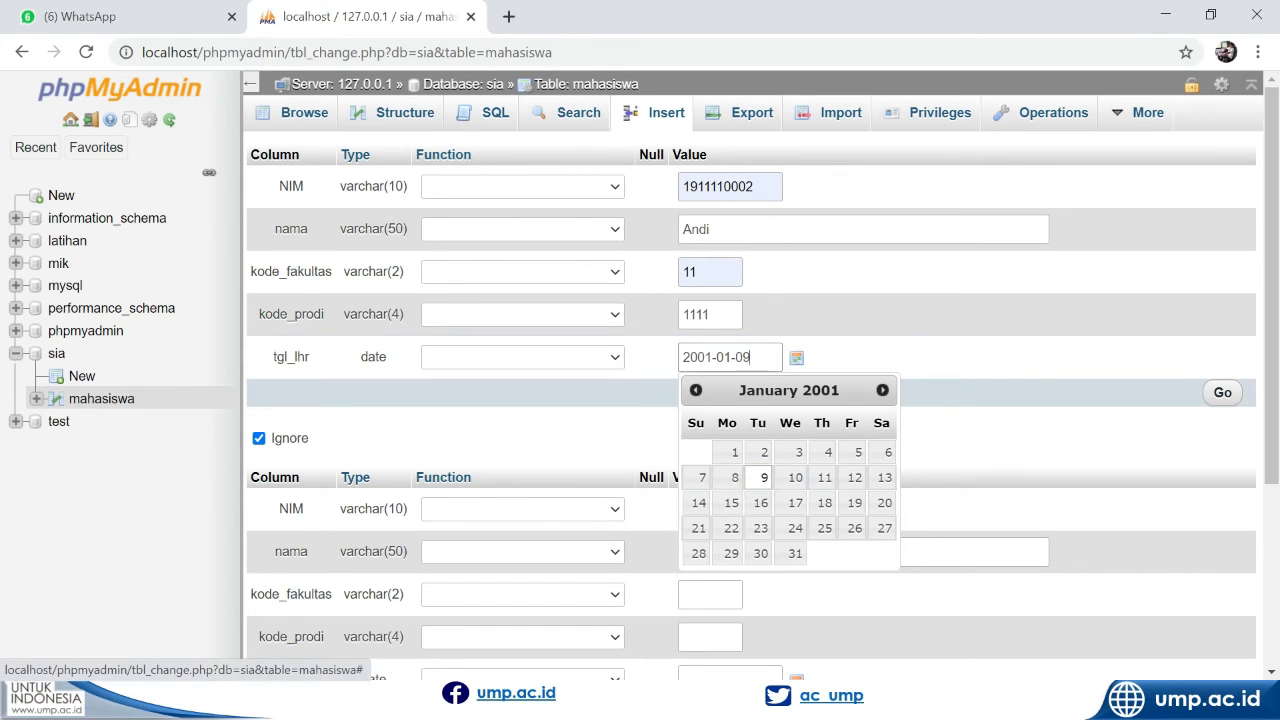
click(957, 445)
Fill in the NIM of the second student record, using the suggested number with a different last digit
scroll(957, 453, down, 1)
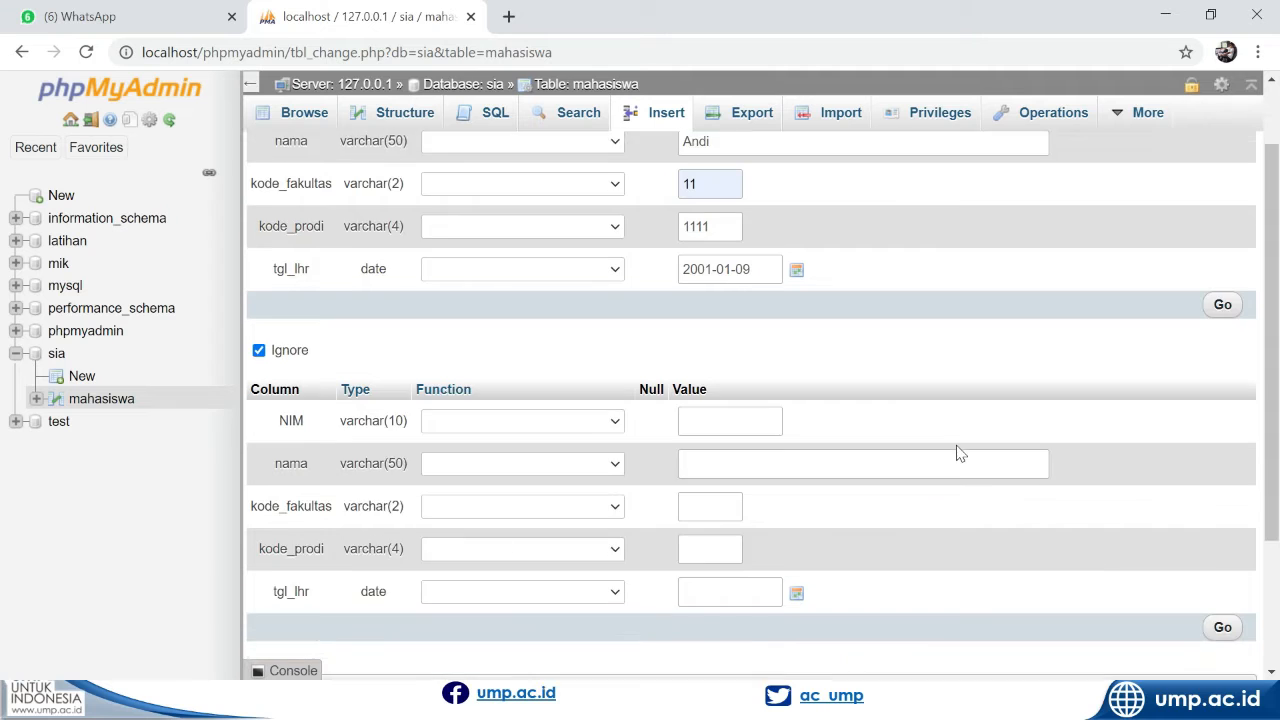
click(750, 400)
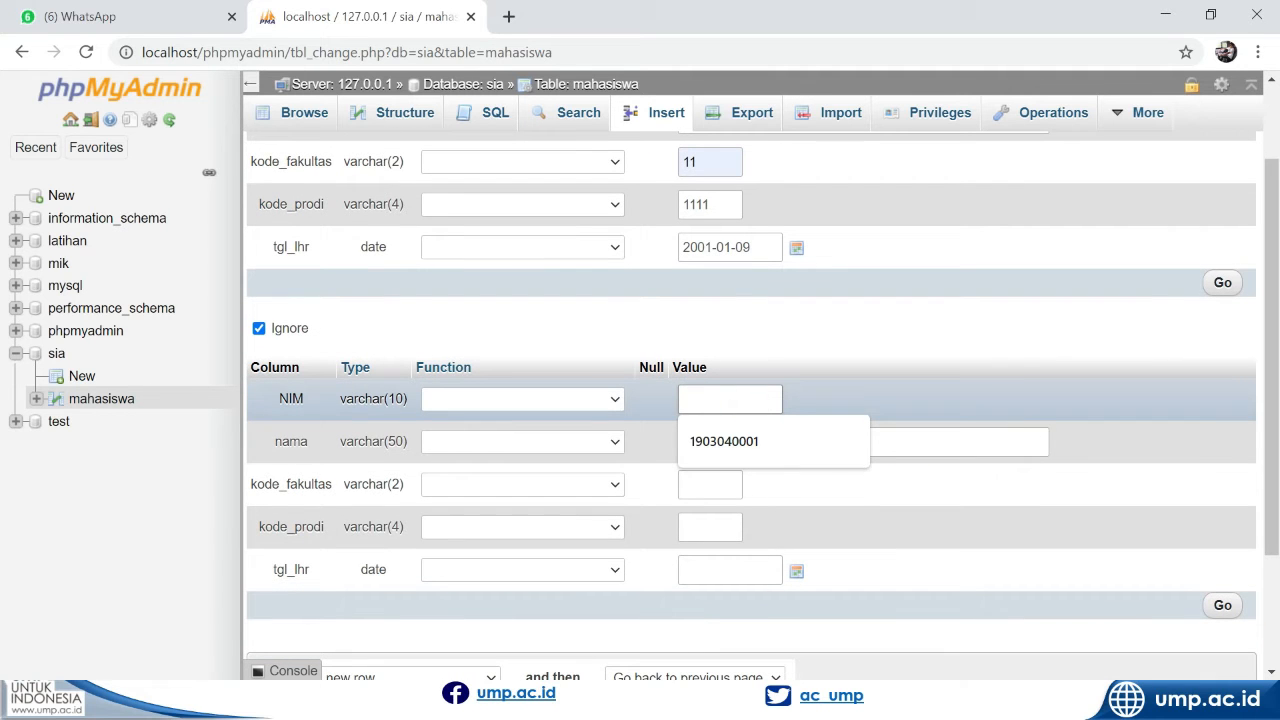
click(760, 440)
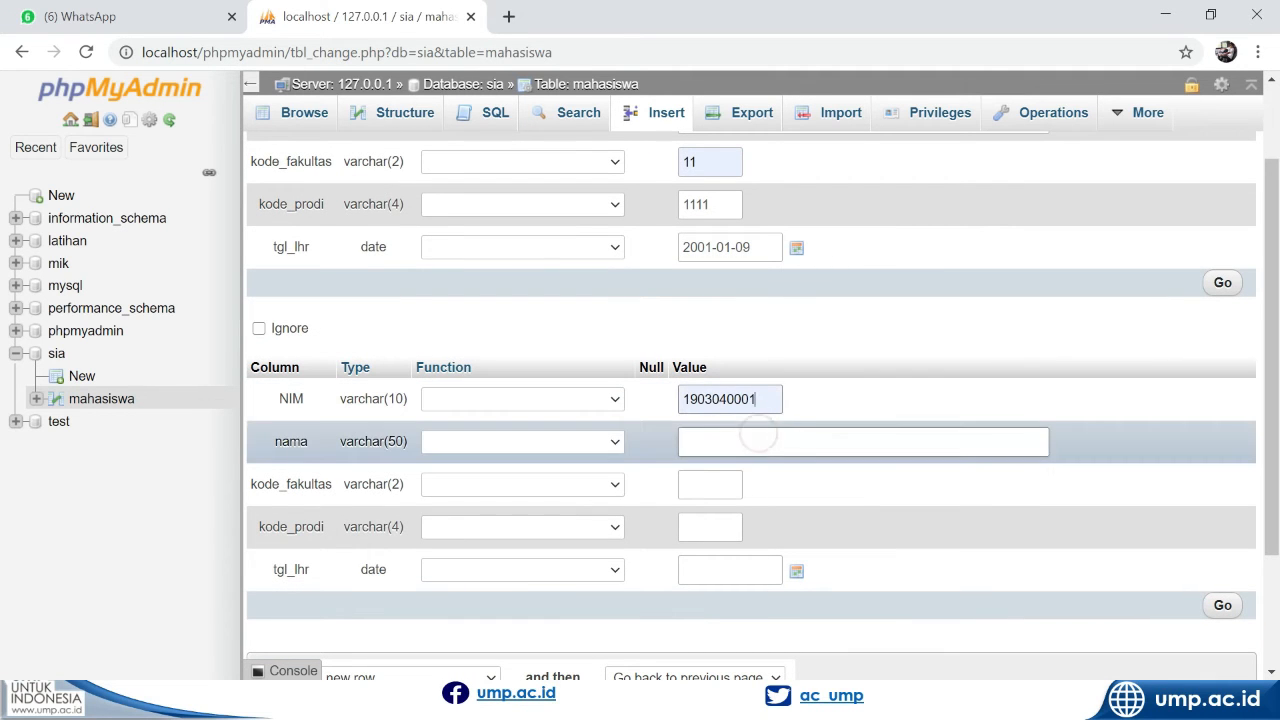
key(BackSpace)
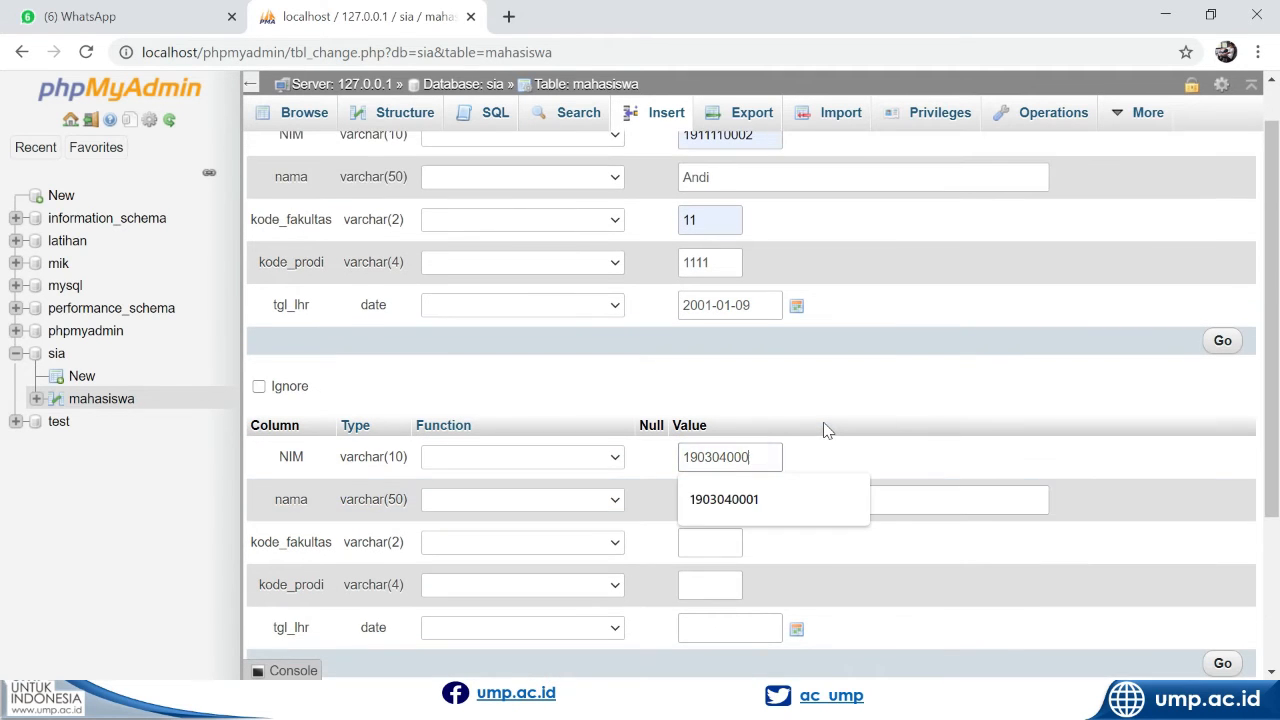
text(2)
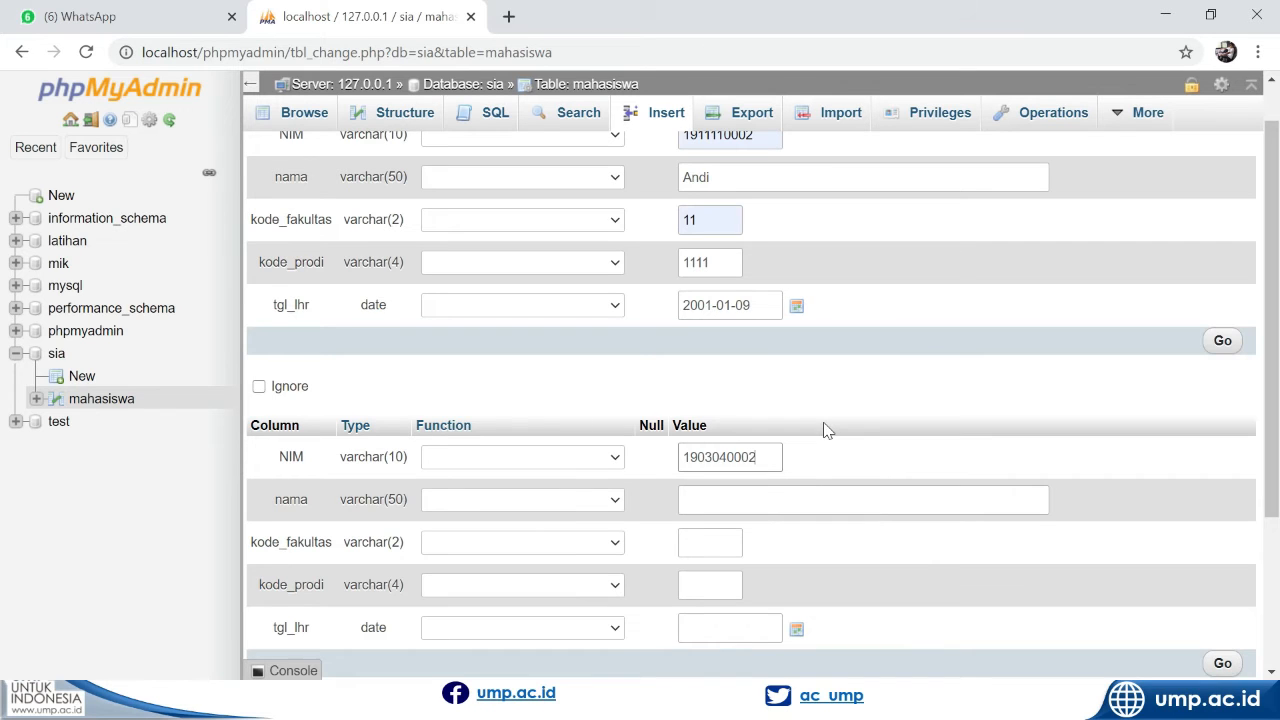
Change the last digit of the first student's NIM to 1
scroll(823, 428, up, 1)
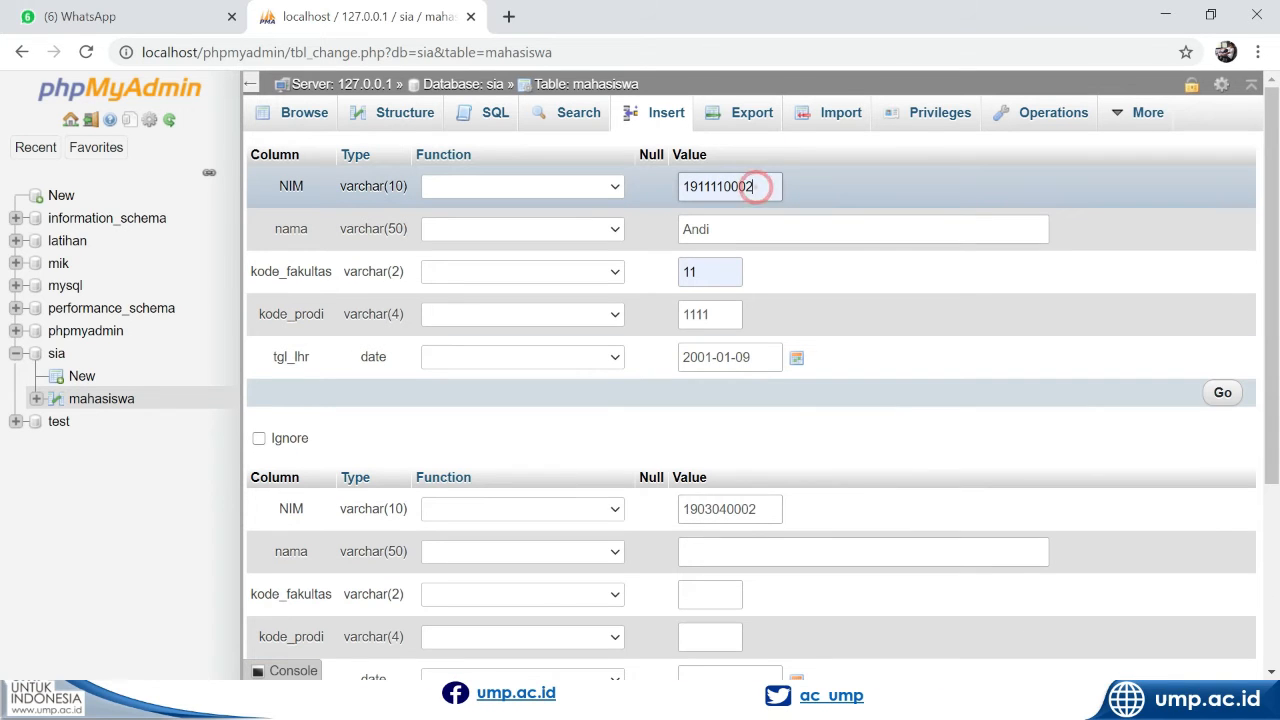
key(BackSpace)
text(1)
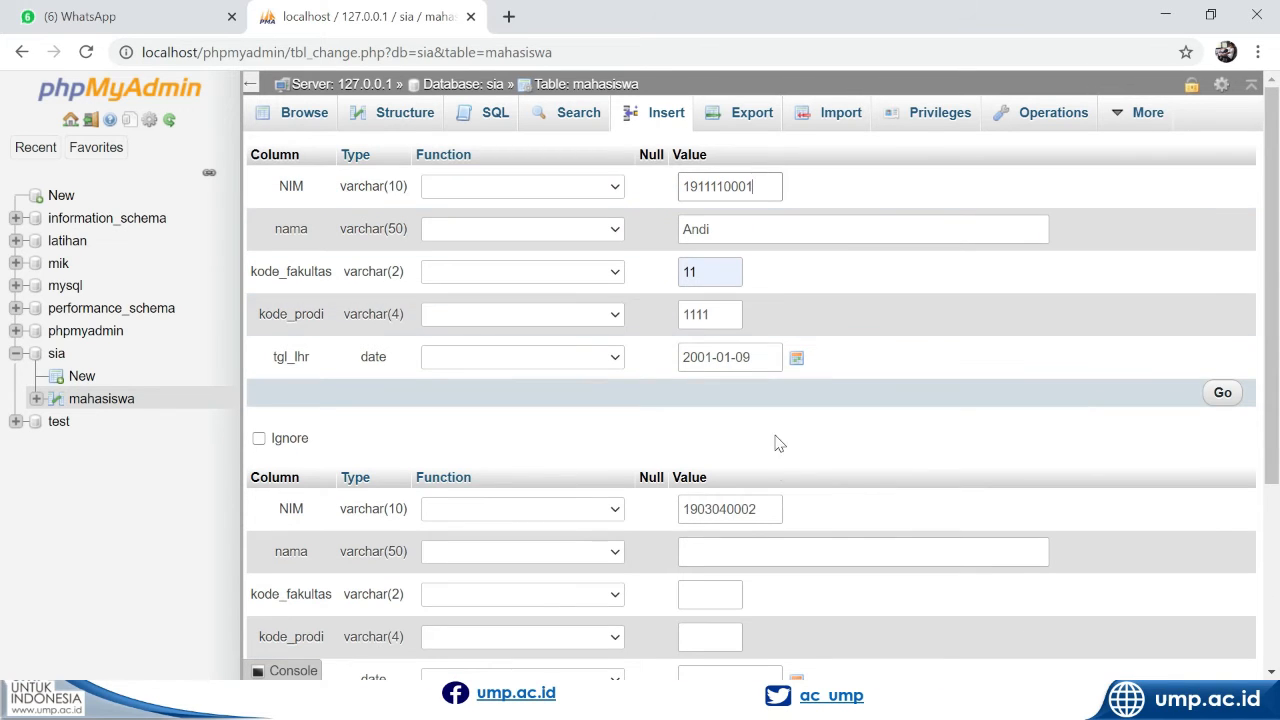
Enter the second student's name and set kode_fakultas to 03
click(780, 549)
click(781, 590)
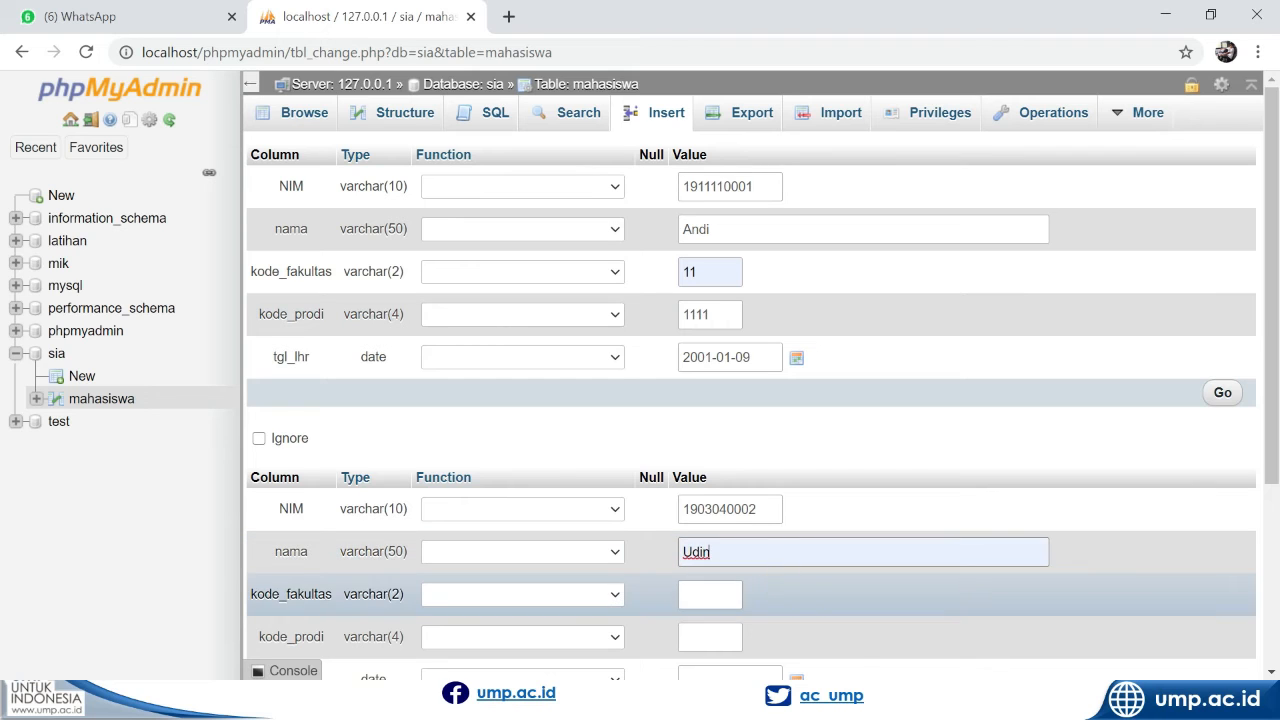
click(706, 594)
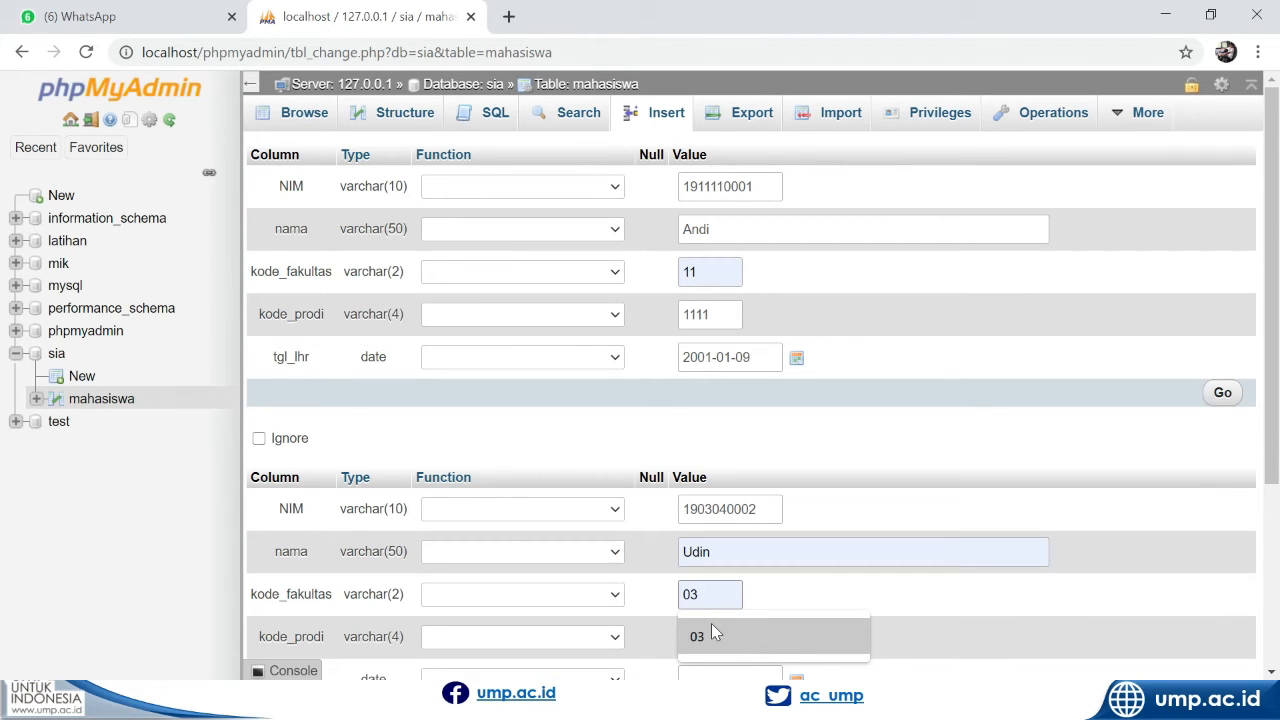
click(712, 631)
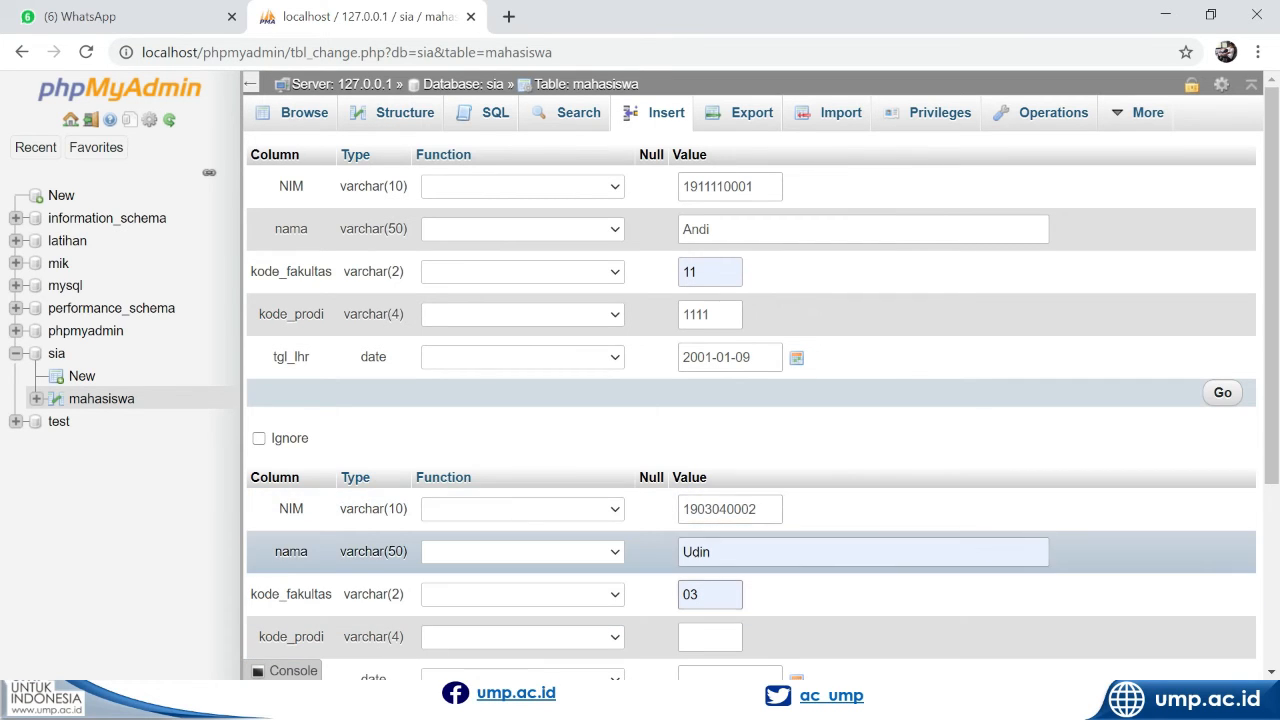
Set kode_prodi to 0304 in the second student record, matching the digits in its NIM
click(702, 509)
drag(704, 509, 719, 509)
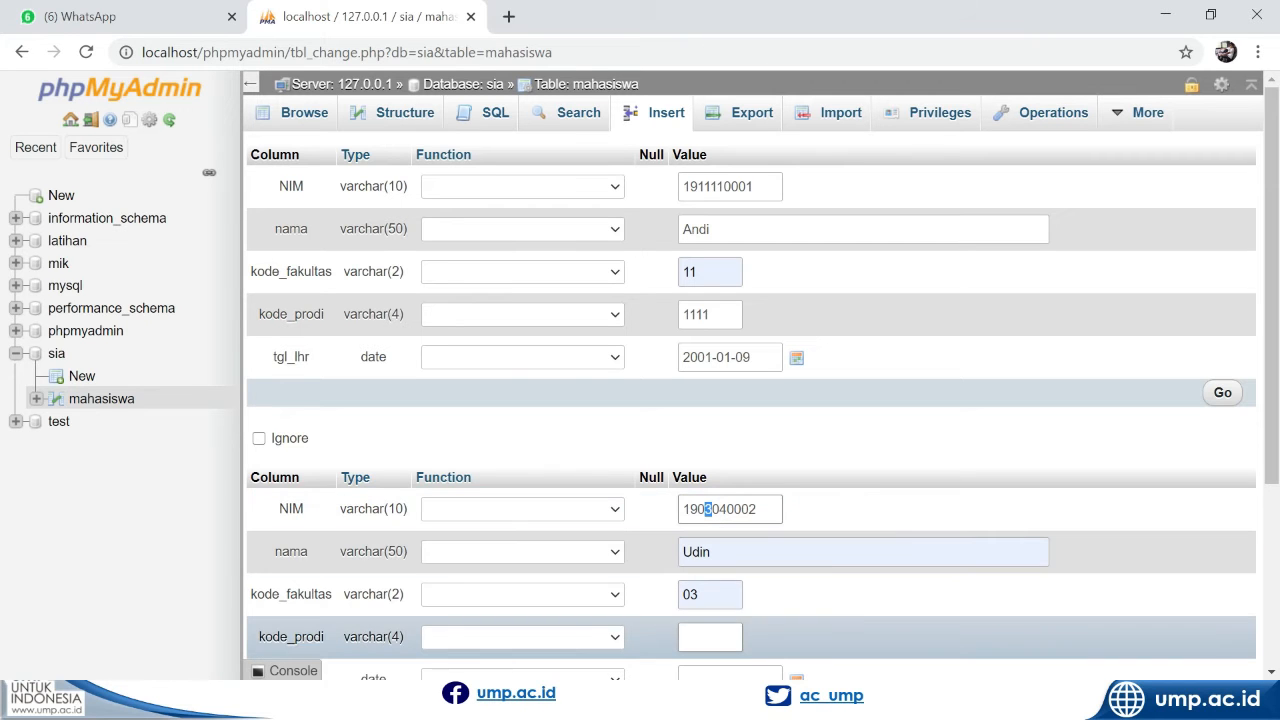
click(711, 636)
click(705, 595)
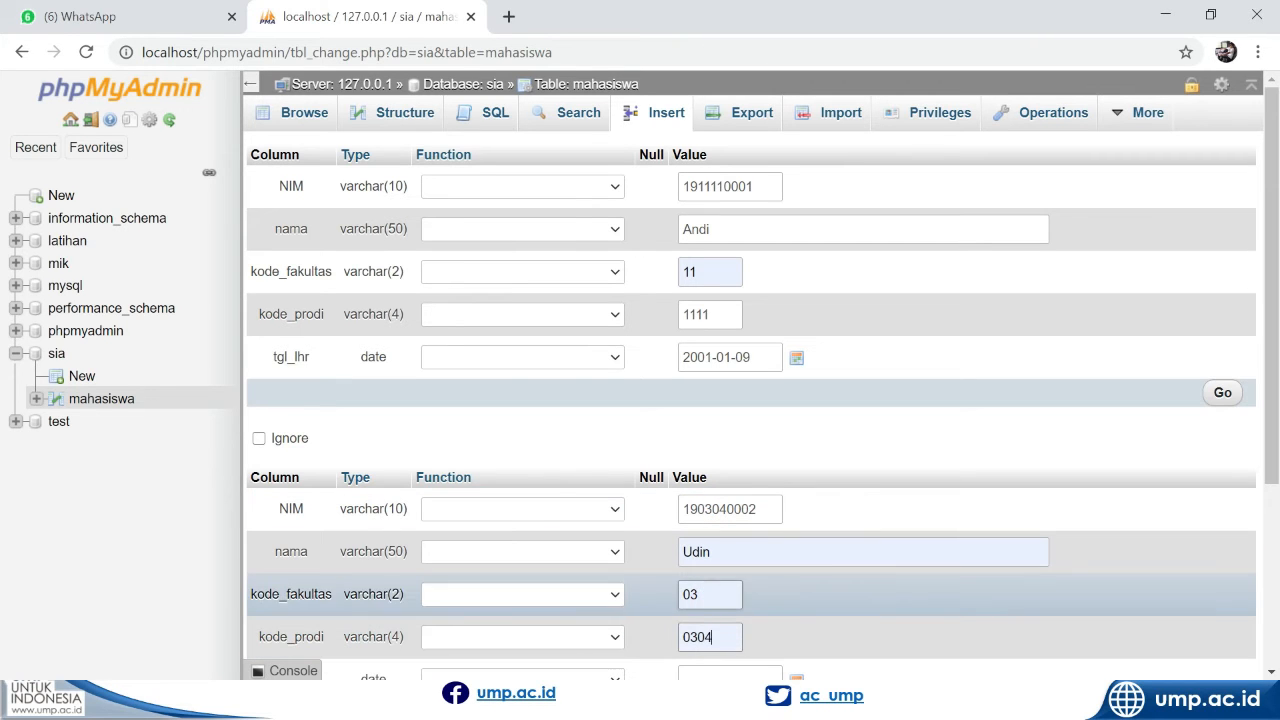
Pick a date of birth from the calendar for tgl_lhr in the second student record
scroll(773, 600, down, 1)
scroll(773, 608, down, 1)
click(740, 534)
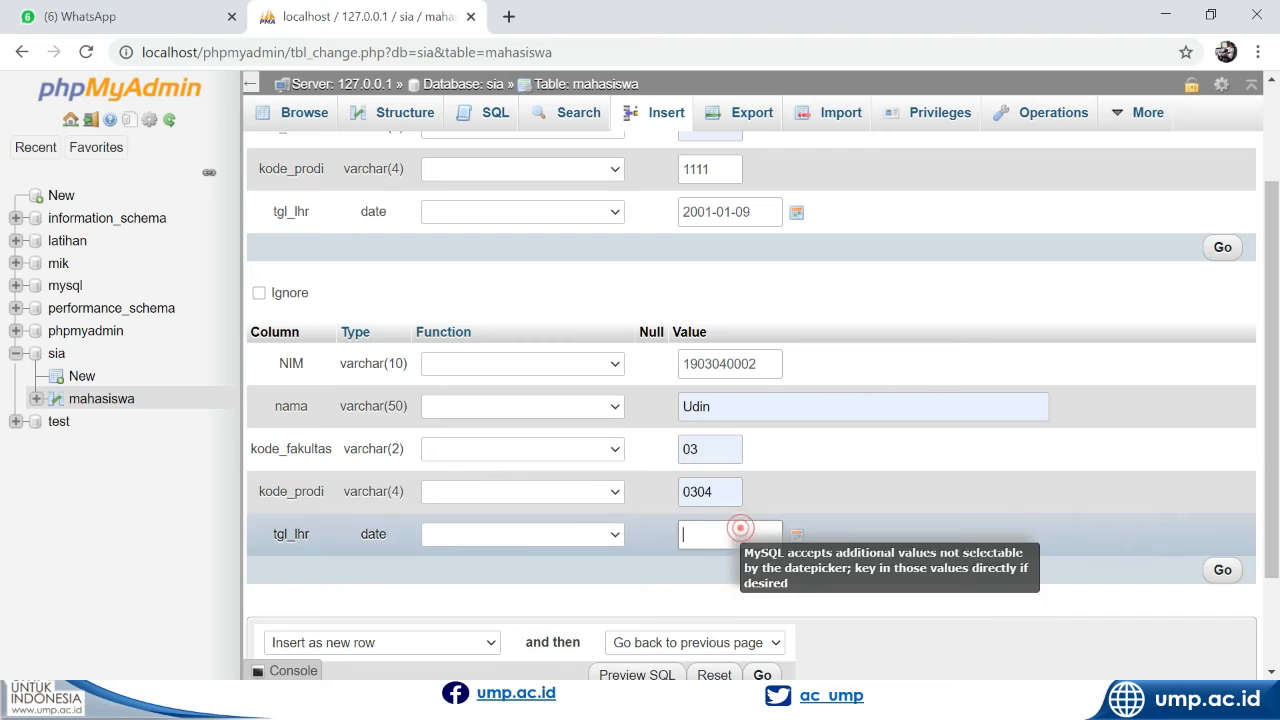
click(797, 536)
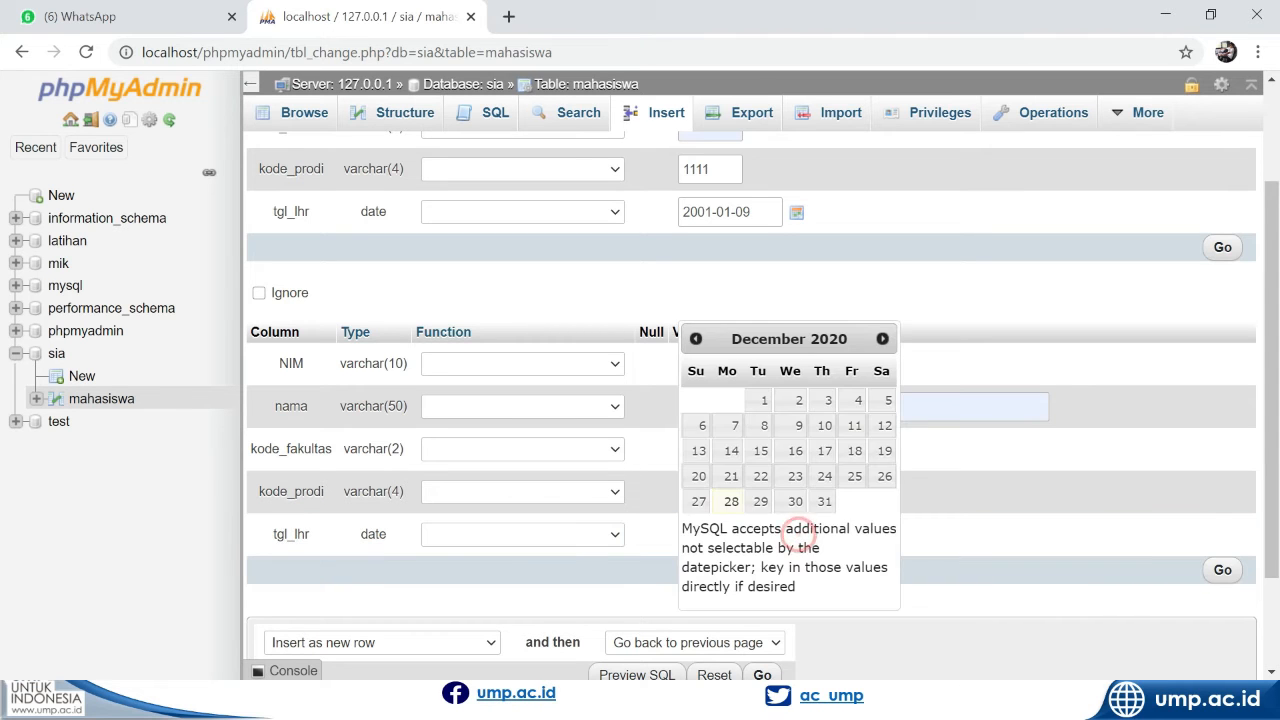
click(692, 341)
click(692, 341)
click(692, 341)
click(692, 341)
click(692, 341)
click(692, 341)
click(692, 341)
click(692, 341)
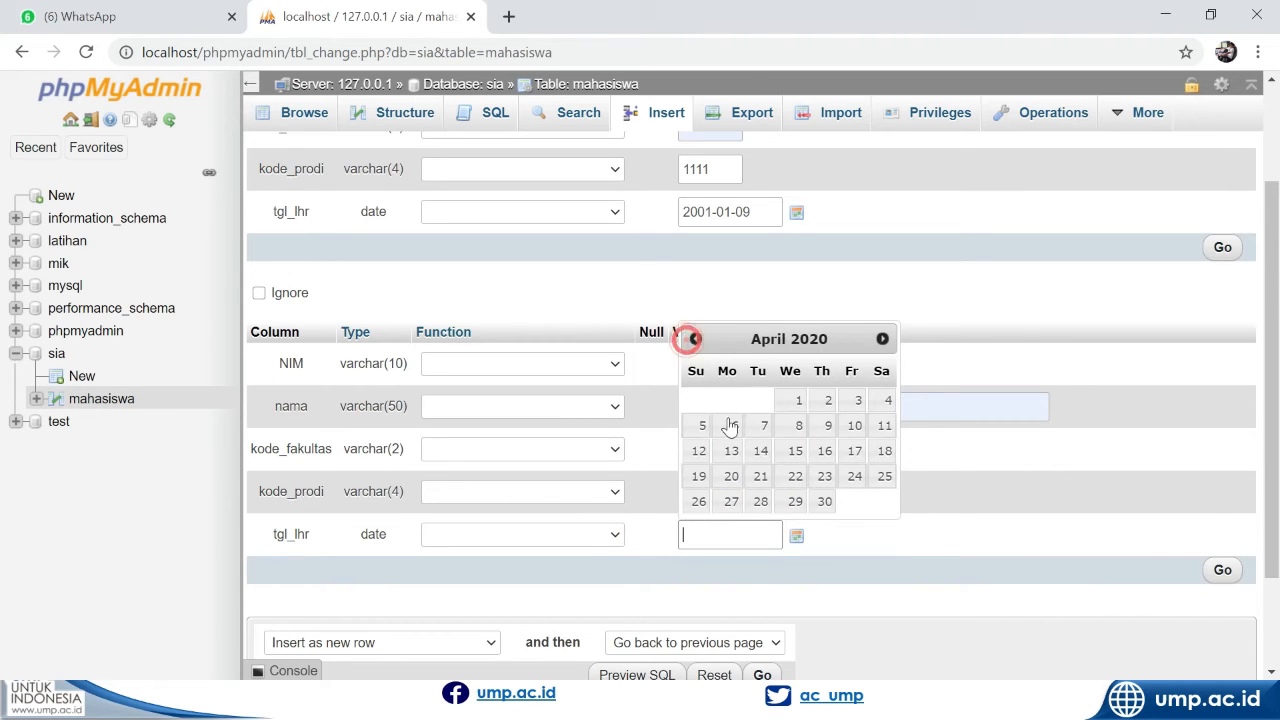
click(731, 450)
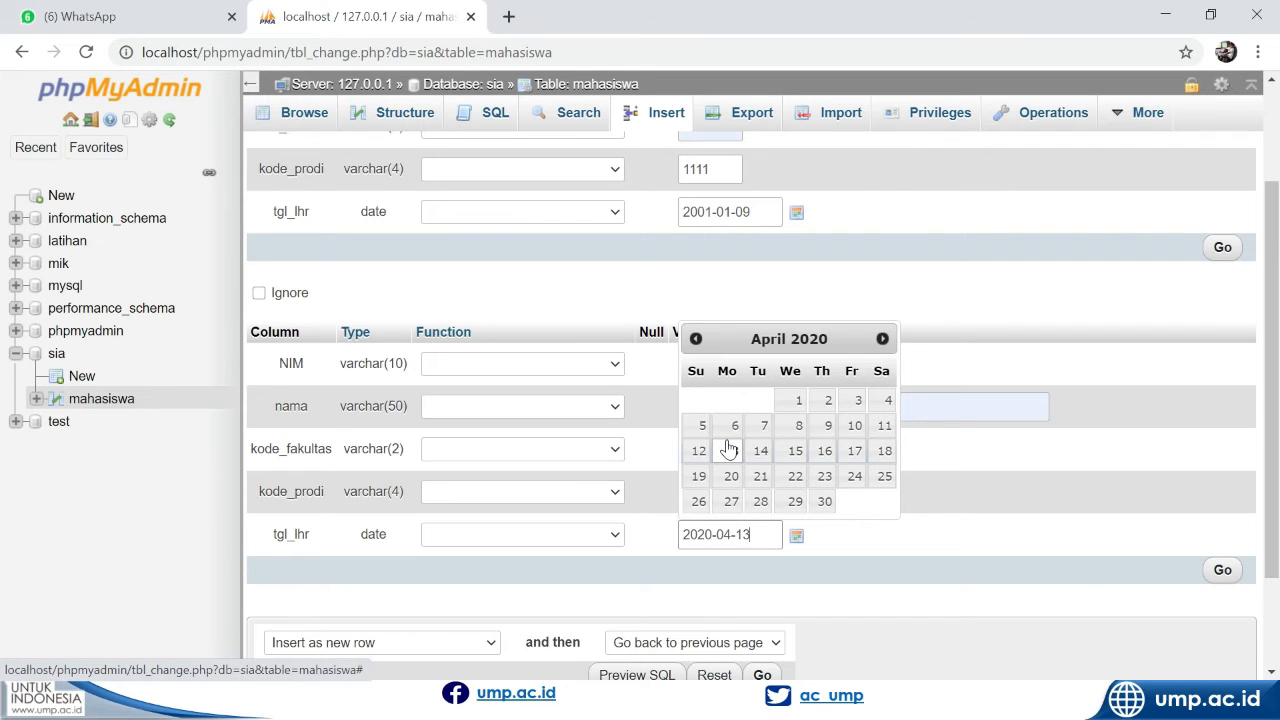
Correct the year of the second student's date of birth in tgl_lhr, keeping the month and day
click(697, 534)
key(Delete)
key(Delete)
text(01)
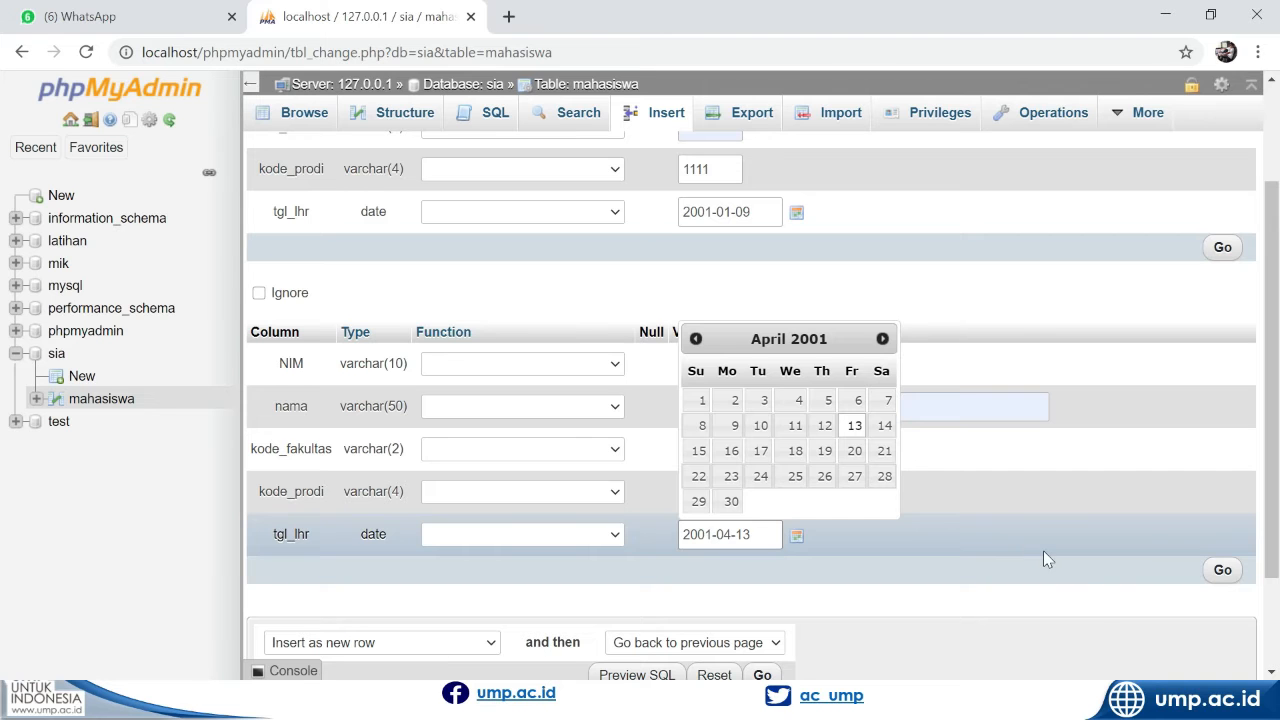
Insert both student records into the mahasiswa table and review its rows and structure
click(1096, 596)
click(1222, 572)
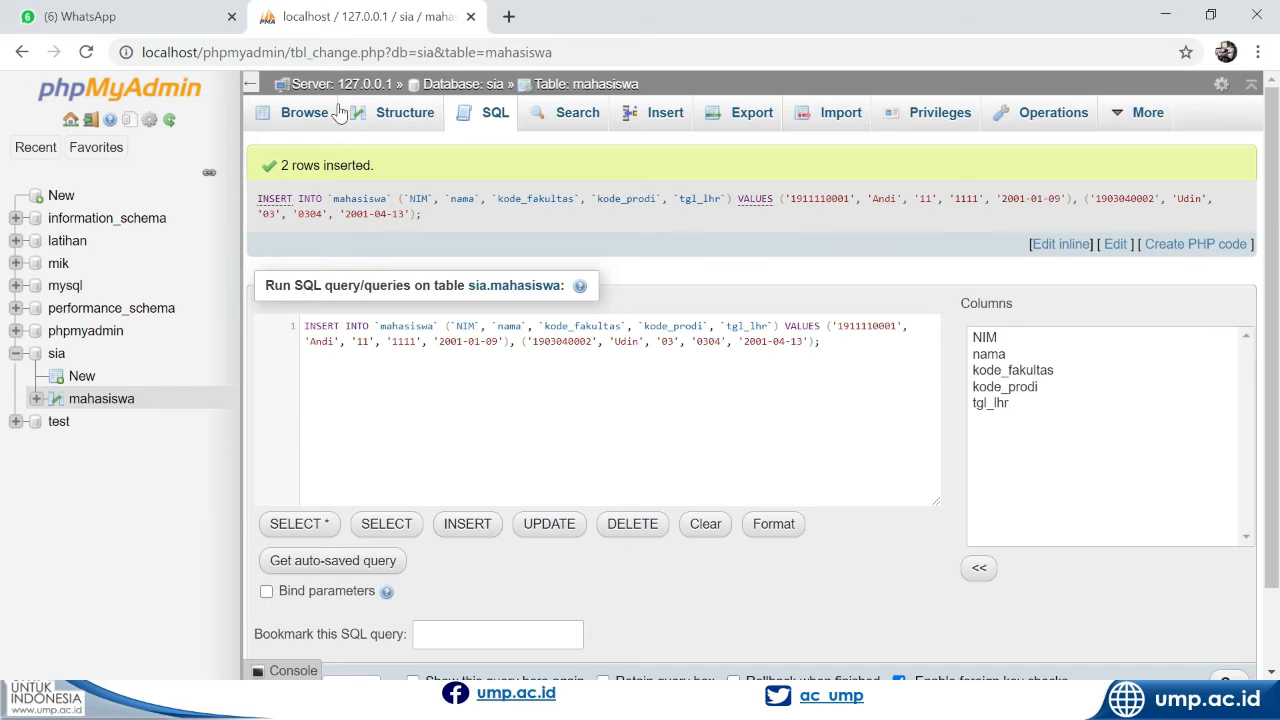
click(308, 114)
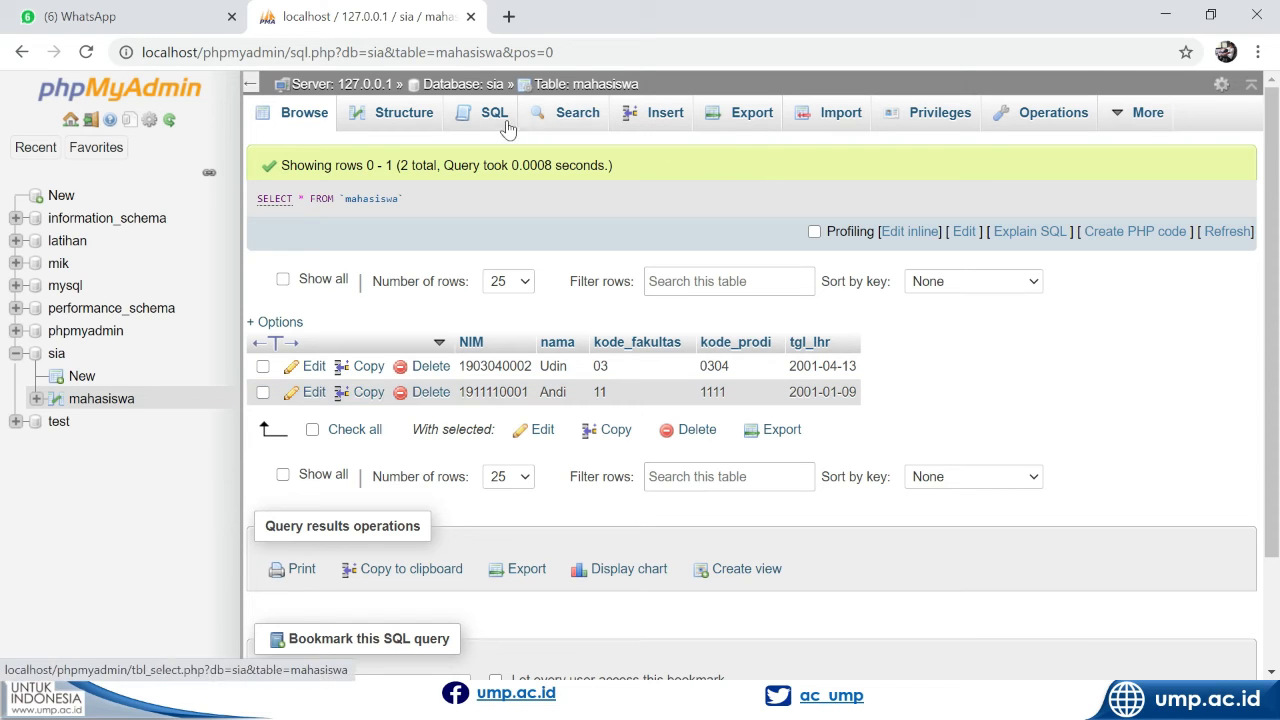
click(396, 114)
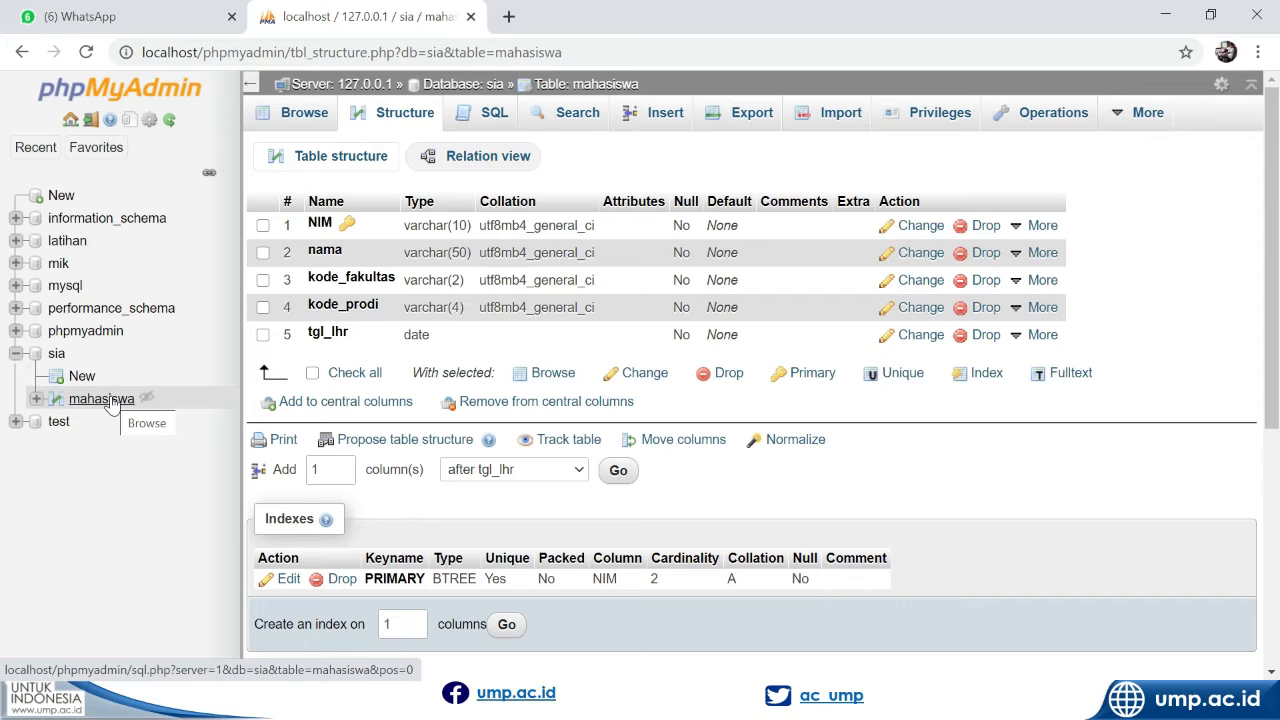
Open an SQL query on the mahasiswa table and replace the default statement with SELECT *
click(479, 118)
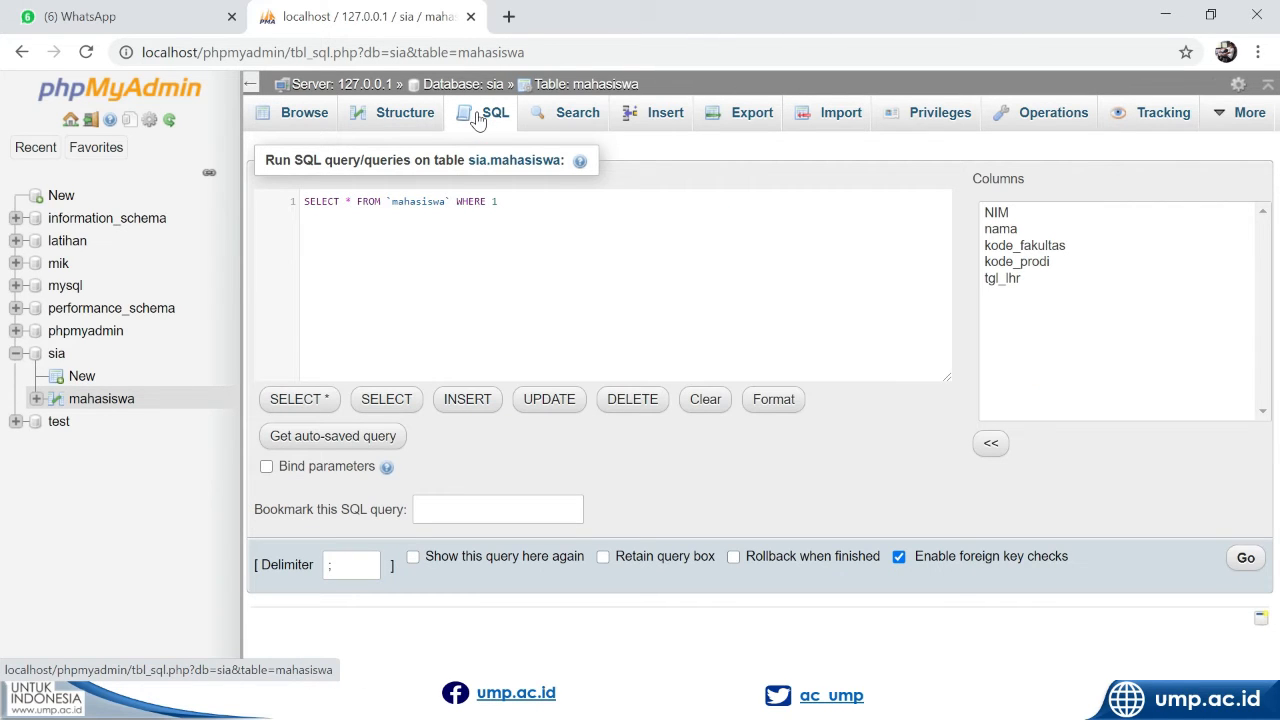
click(543, 202)
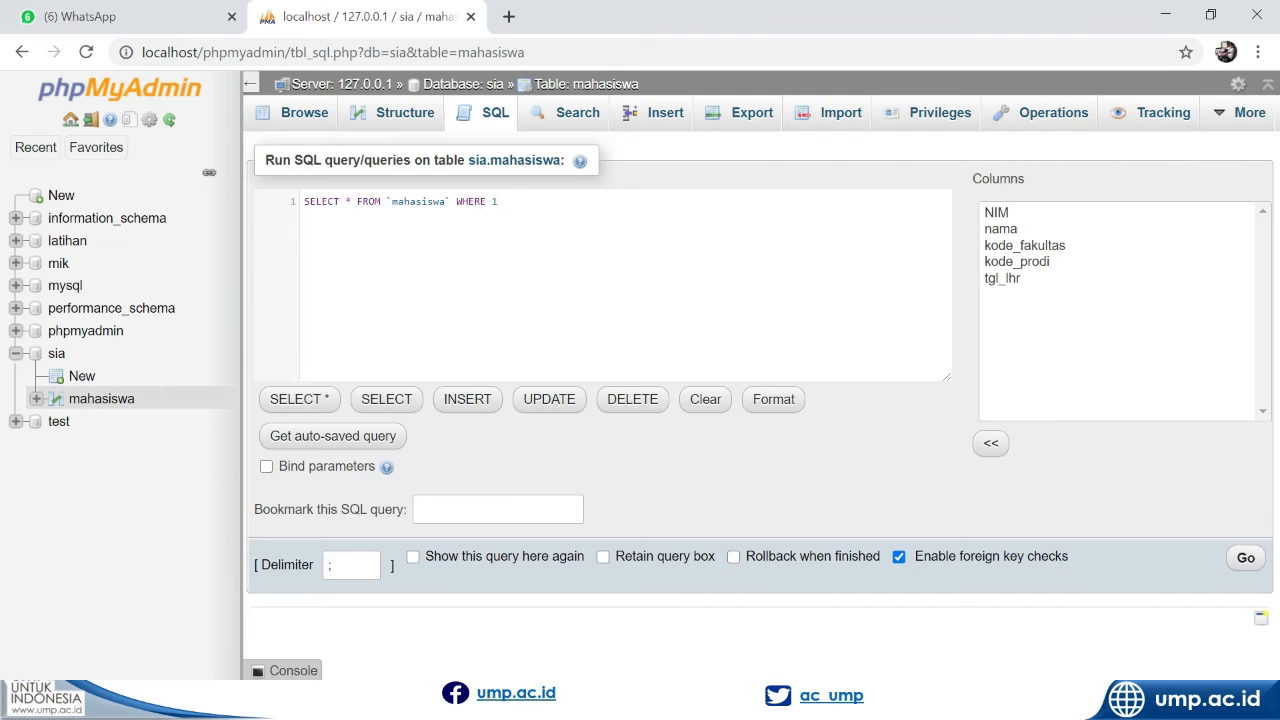
key(ctrl+plus)
key(ctrl+plus)
key(ctrl+plus)
key(ctrl+plus)
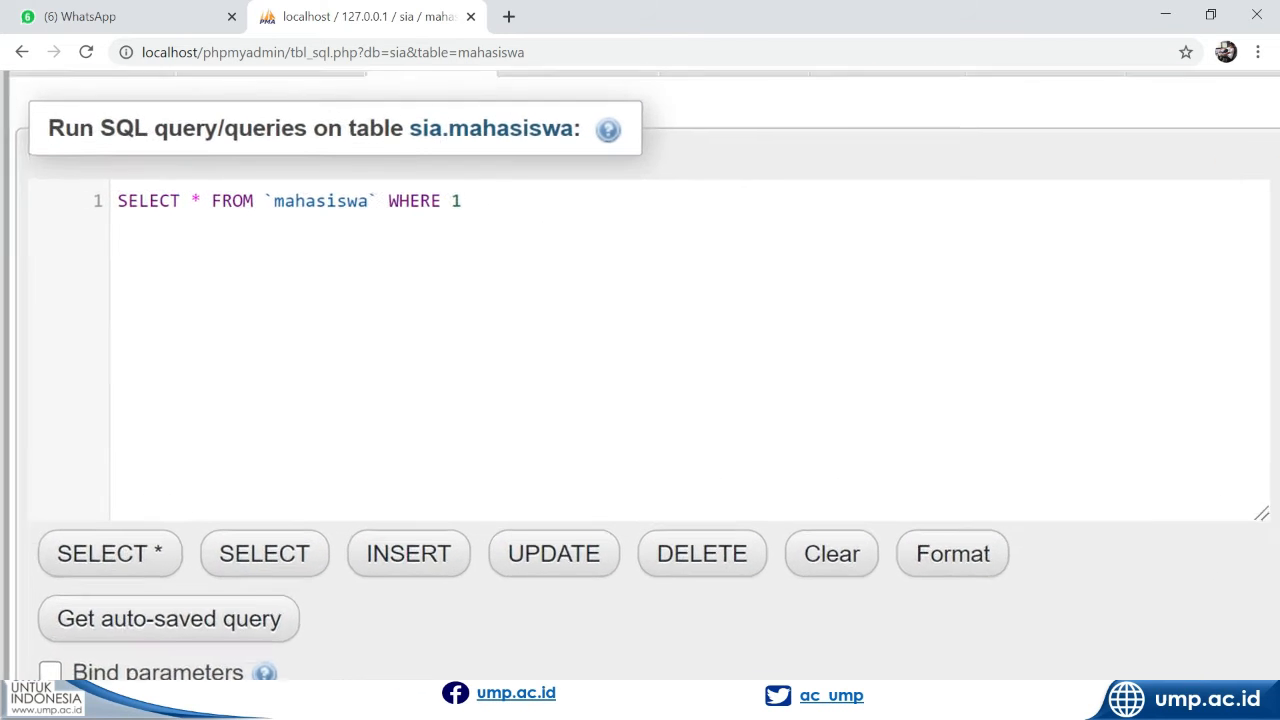
key(ctrl+plus)
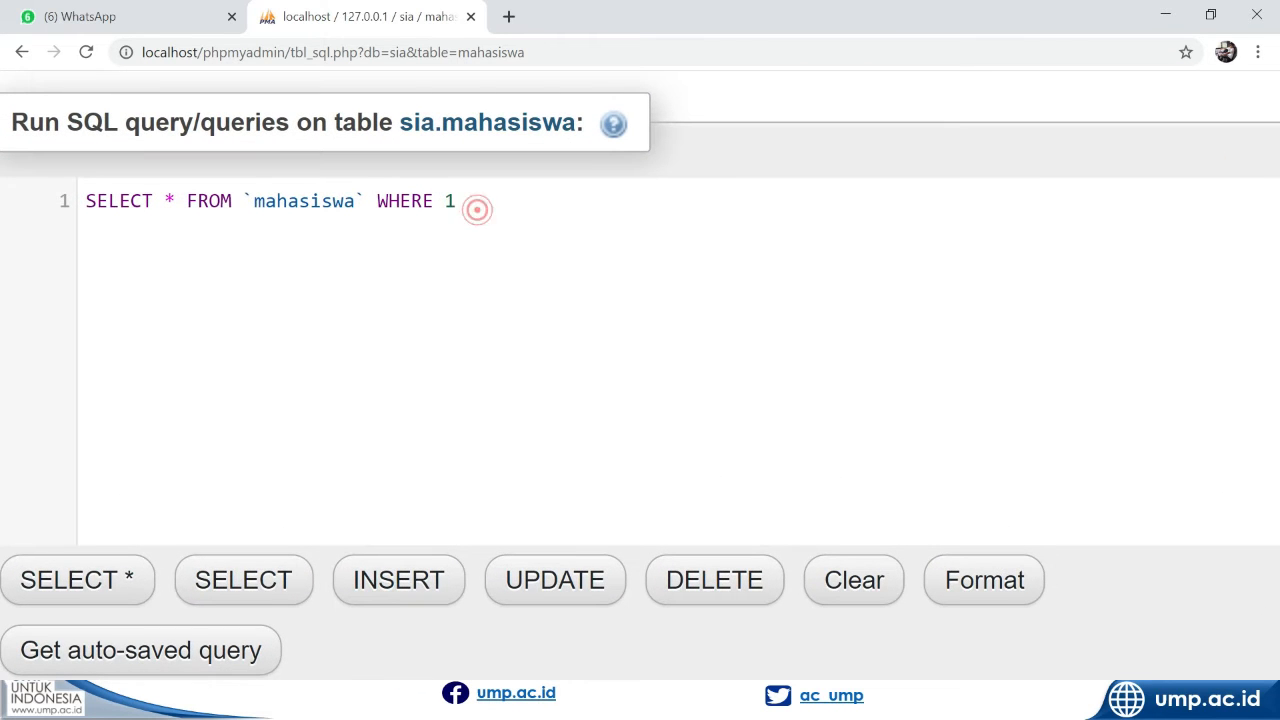
drag(474, 206, 57, 205)
key(Caps_Lock)
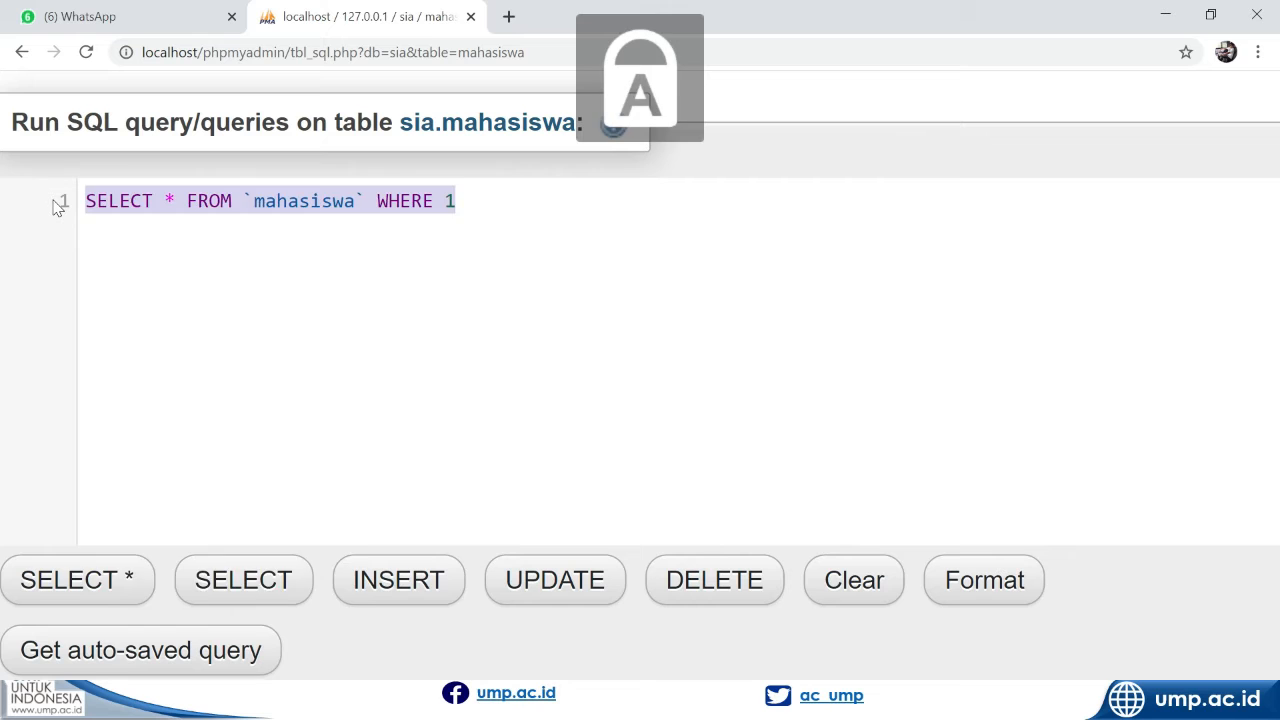
text(SELECT)
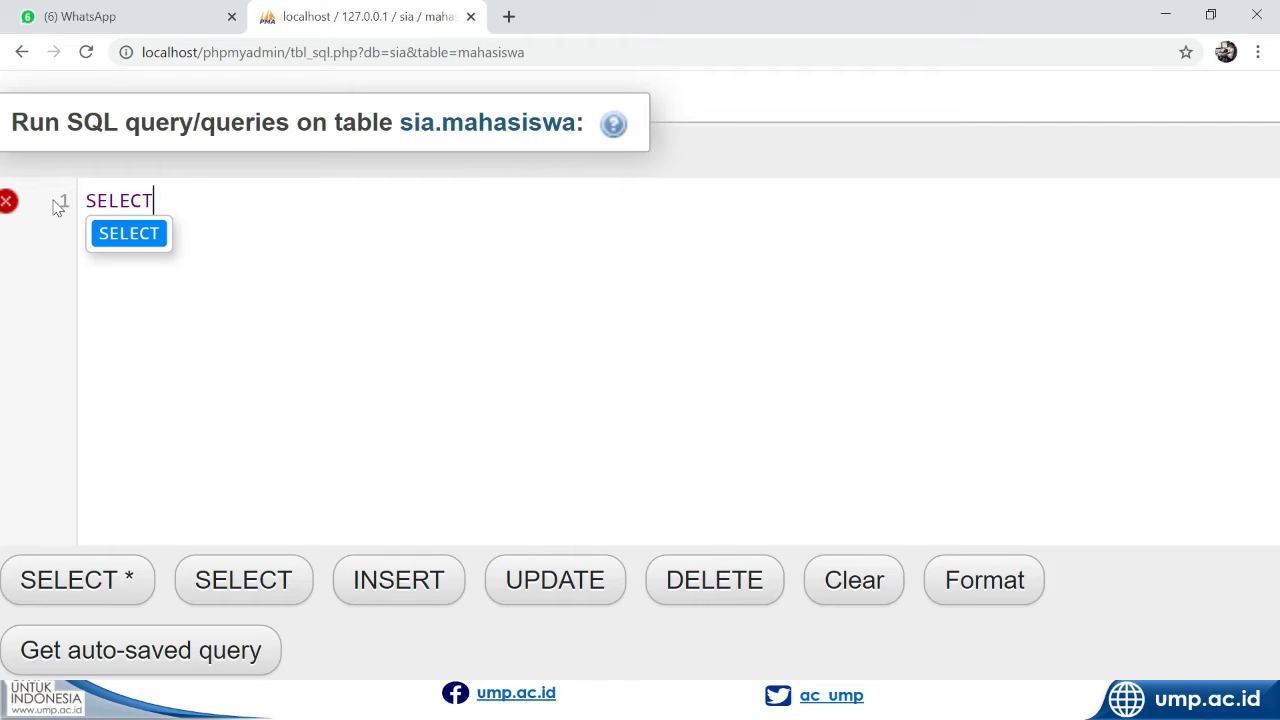
text(*)
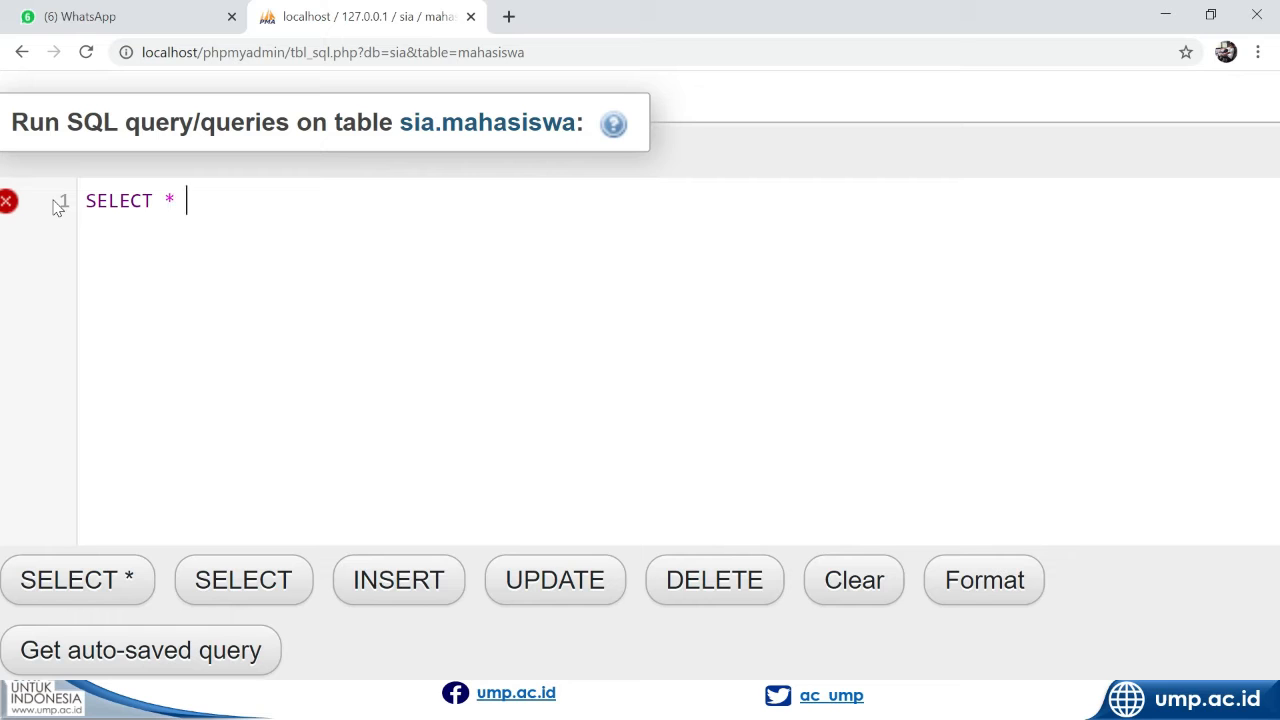
text( from)
Complete the query as SELECT * FROM mahasiswa and run it
key(BackSpace)
key(BackSpace)
key(BackSpace)
key(BackSpace)
text(F)
key(BackSpace)
text(FR)
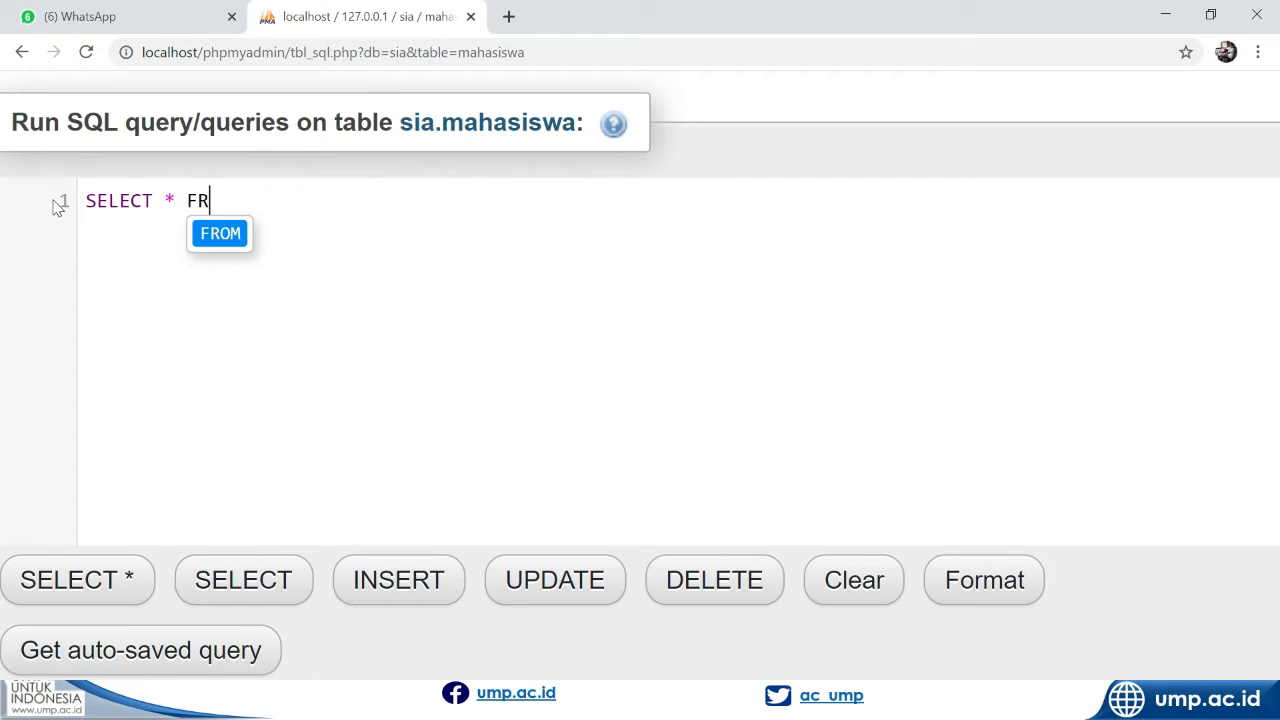
key(Return)
text(MA)
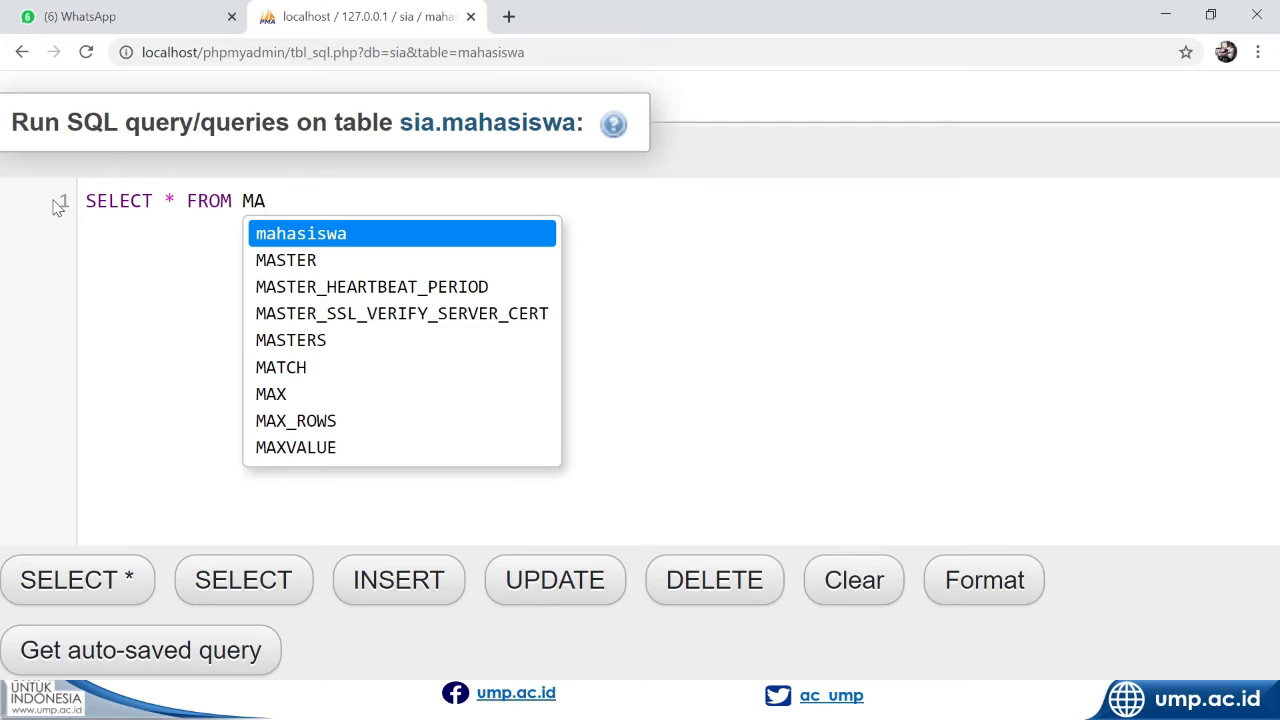
key(Return)
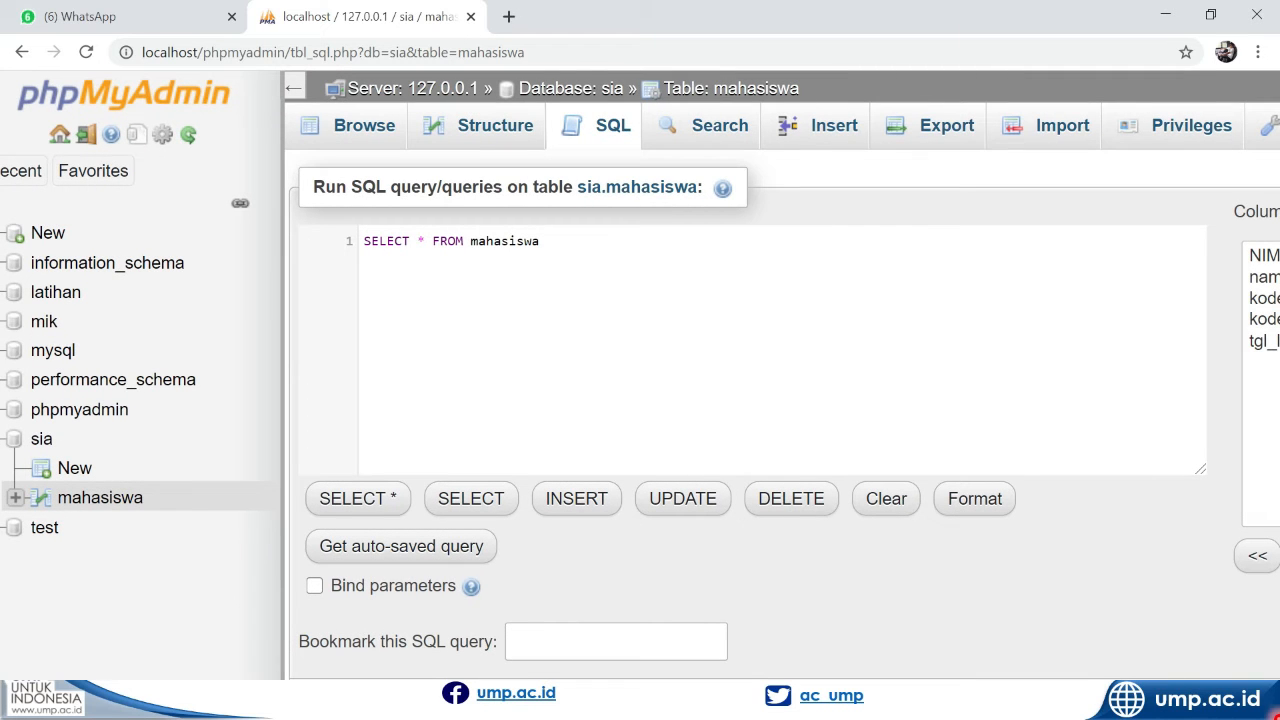
drag(1193, 611, 858, 512)
scroll(1226, 534, down, 3)
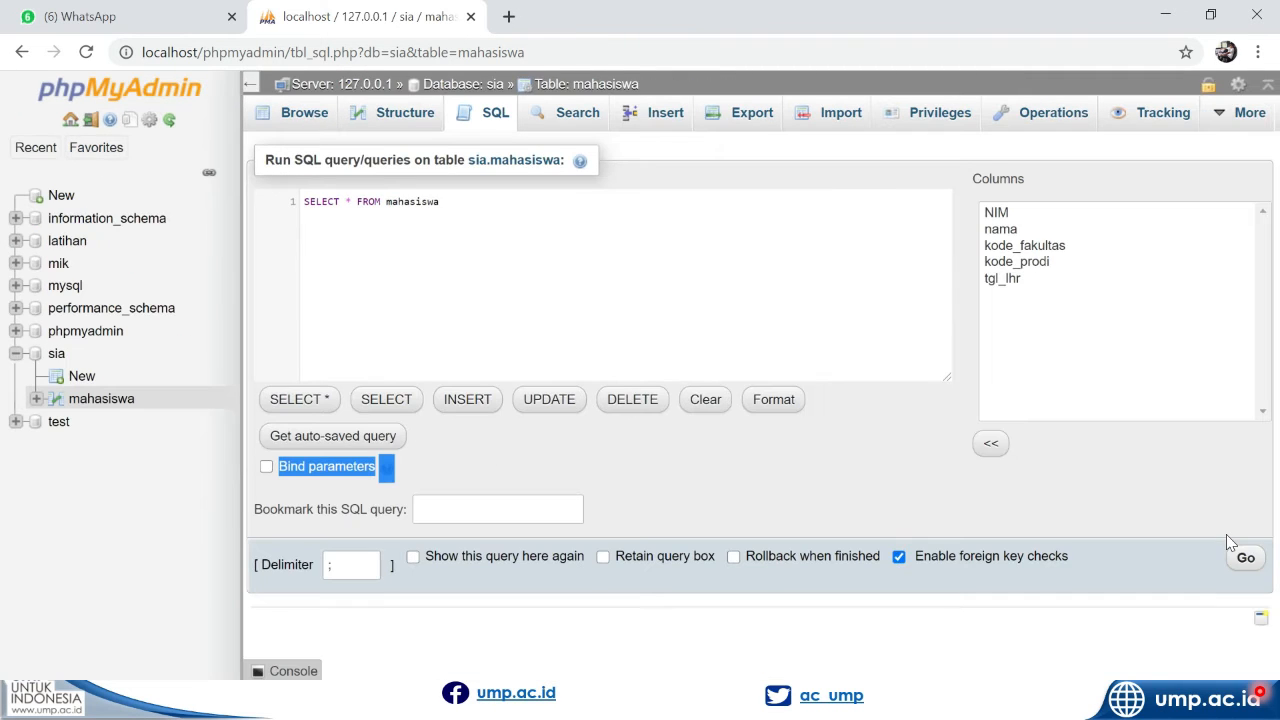
click(1250, 564)
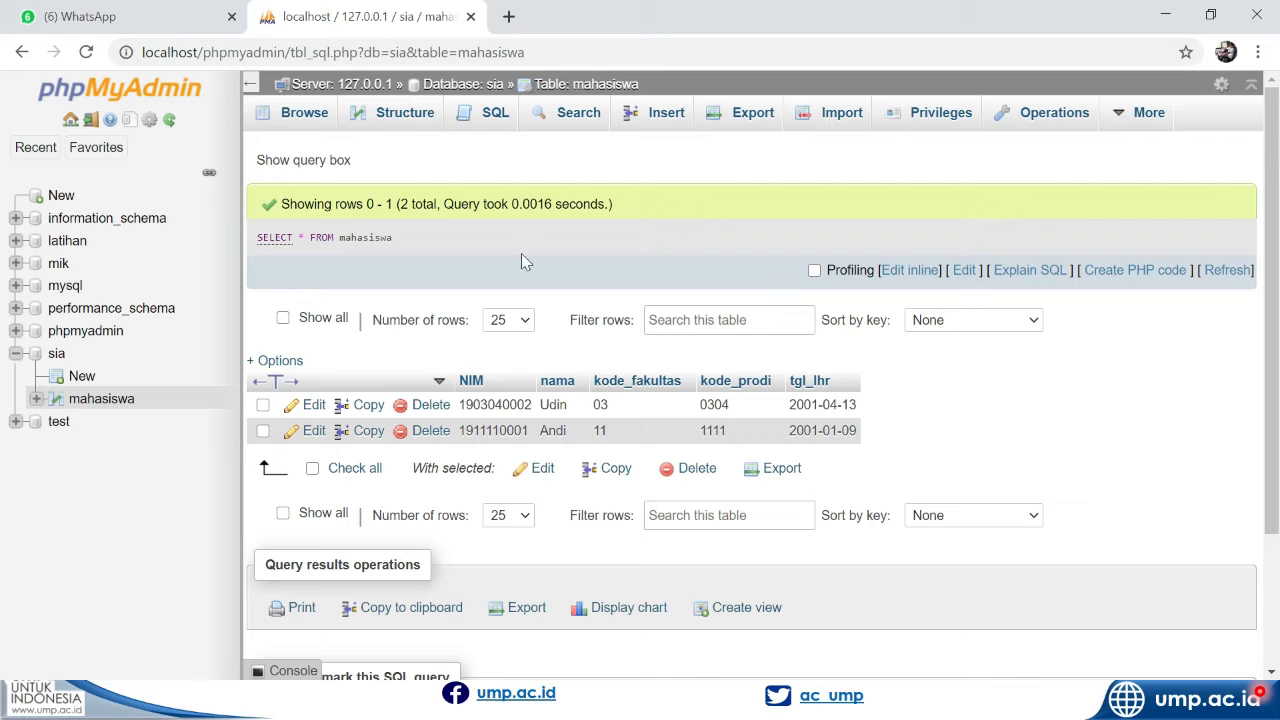
Start a new SQL query on mahasiswa and replace the asterisk in the default SELECT statement with the columns NIM, nama
click(479, 131)
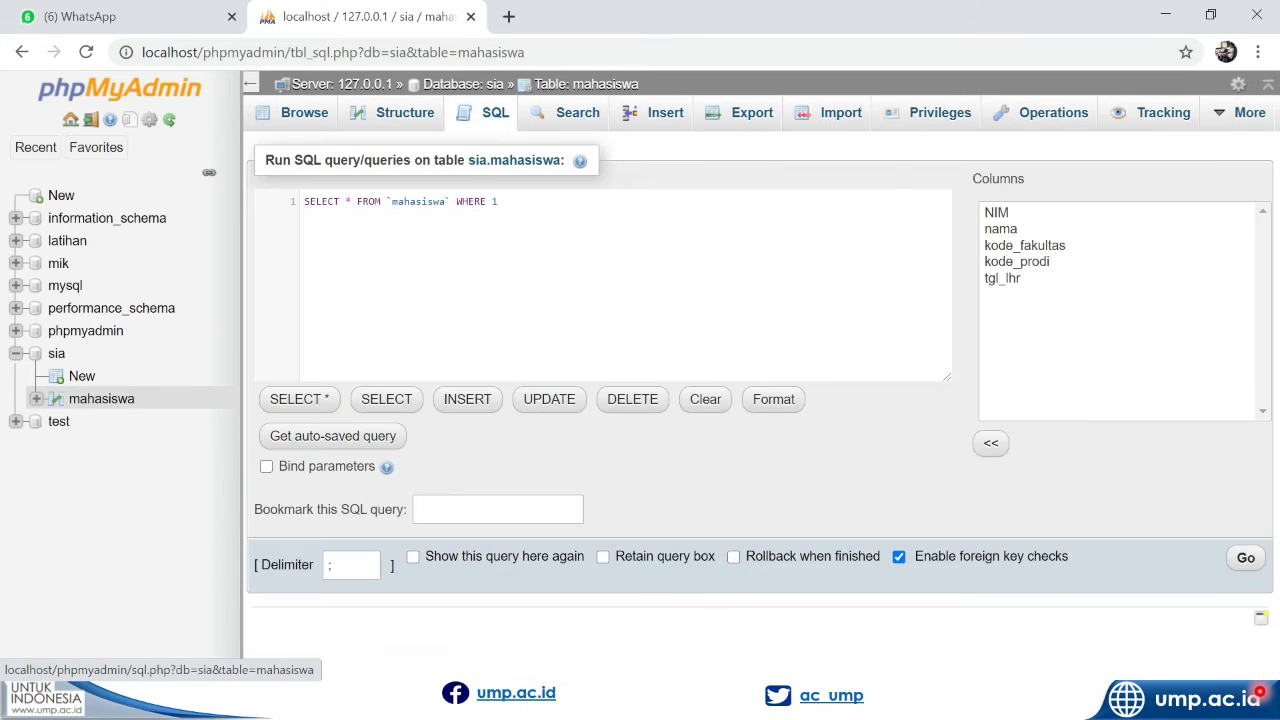
click(524, 204)
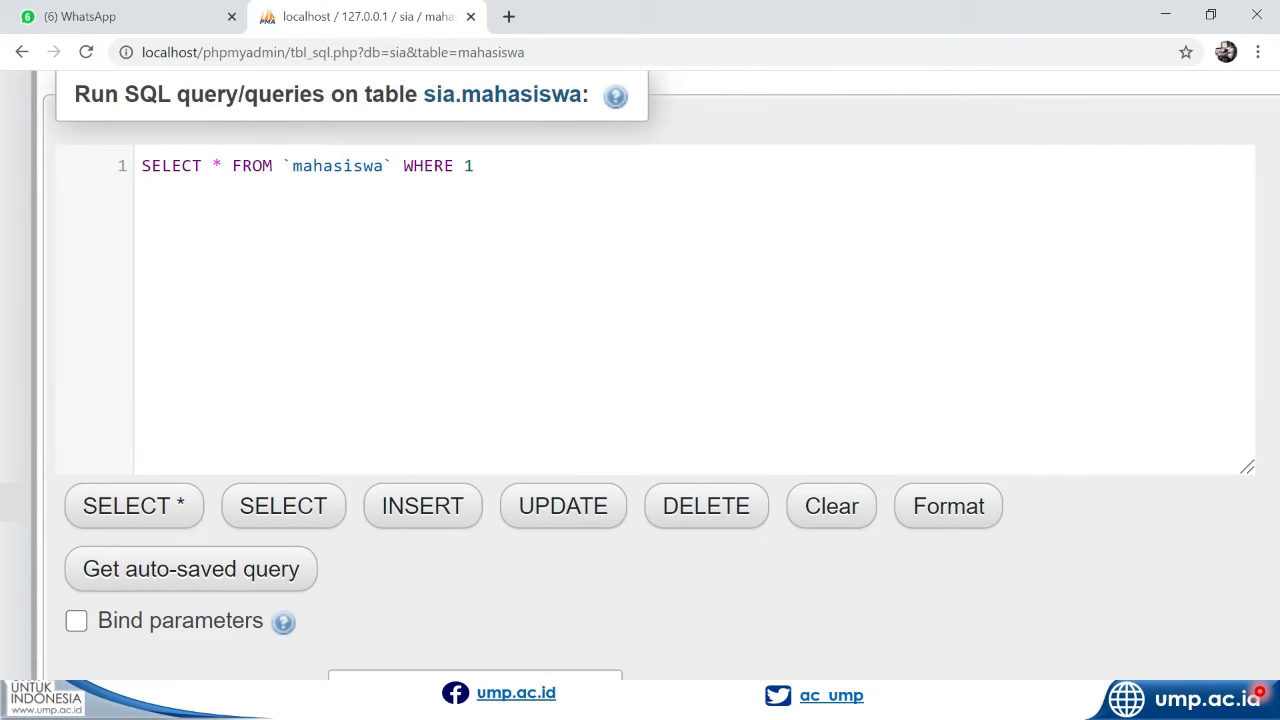
double_click(216, 165)
text(nim)
key(BackSpace)
key(BackSpace)
key(BackSpace)
text(NIM)
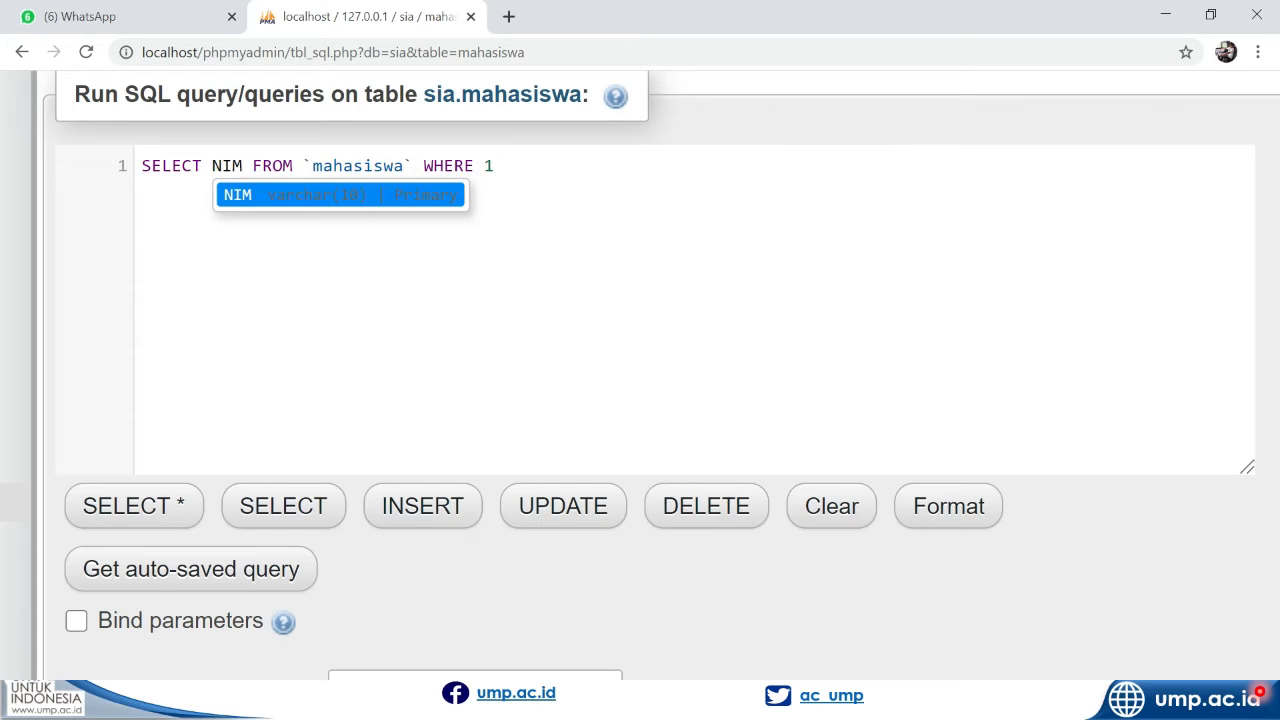
text(, NAMA)
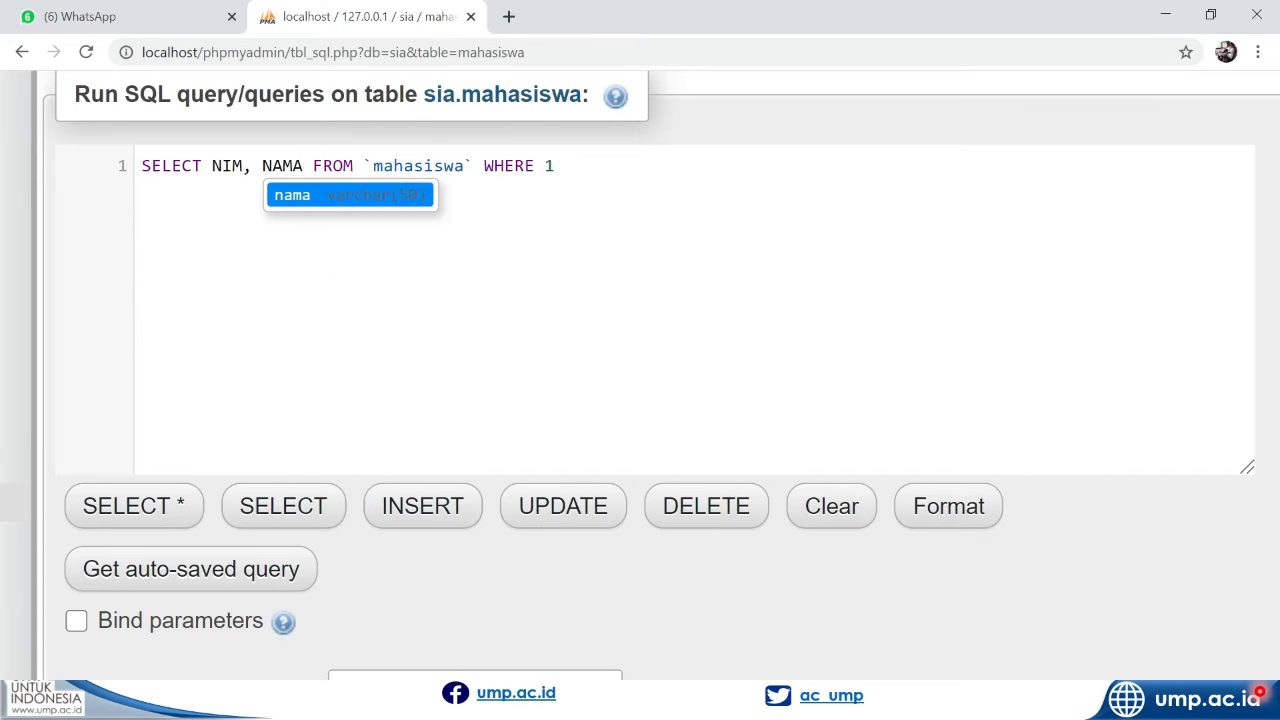
key(Return)
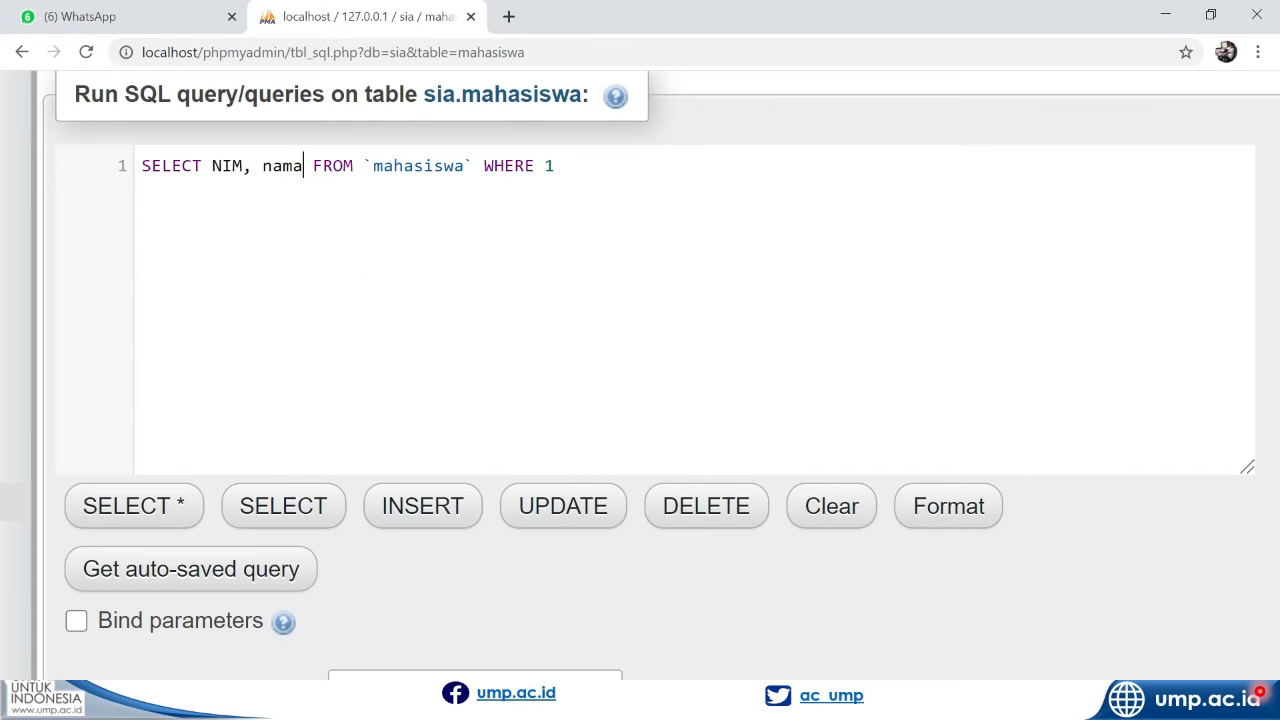
Remove the backticks and the WHERE 1 clause, and run the query SELECT NIM, nama FROM mahasiswa
drag(556, 165, 465, 165)
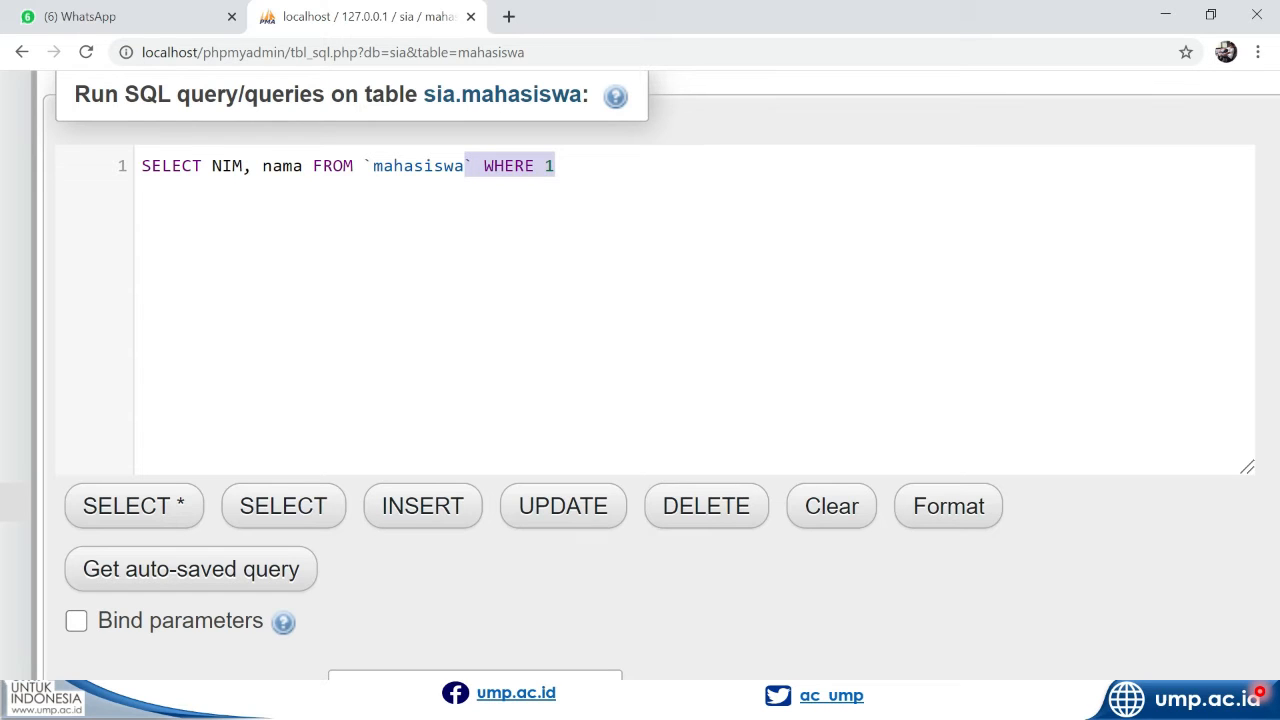
key(BackSpace)
key(BackSpace)
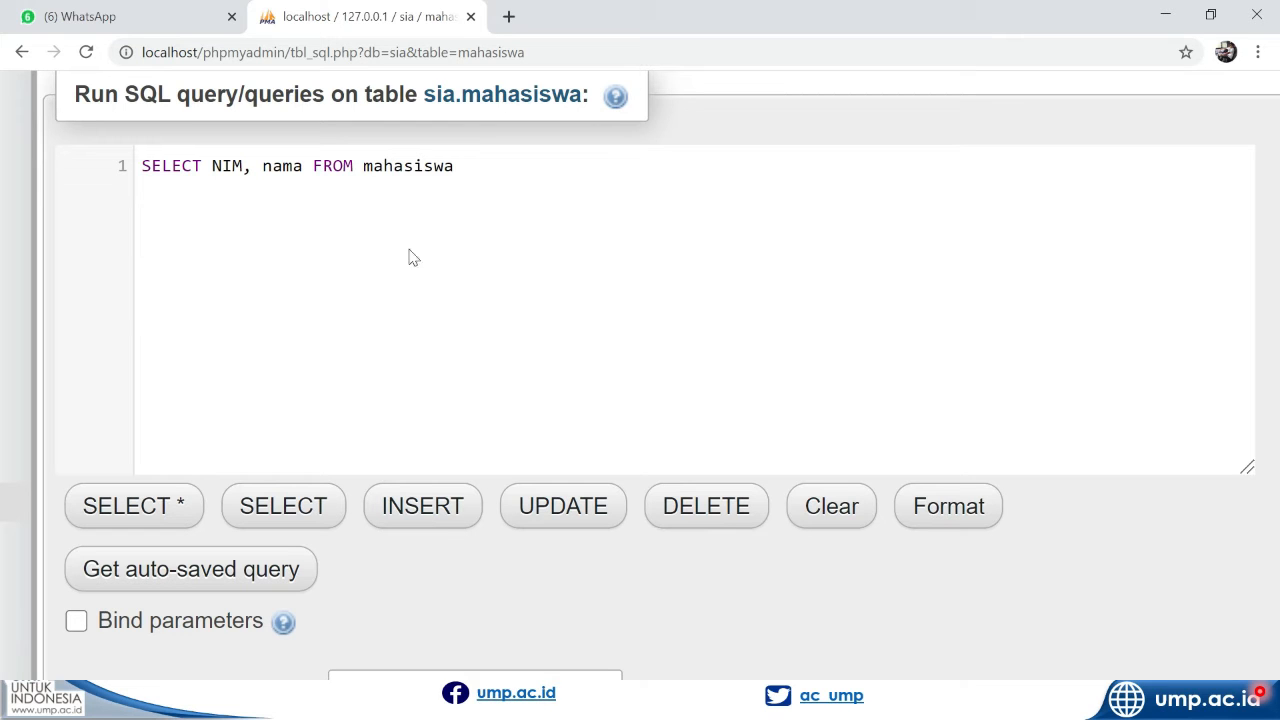
double_click(172, 165)
double_click(227, 166)
double_click(282, 166)
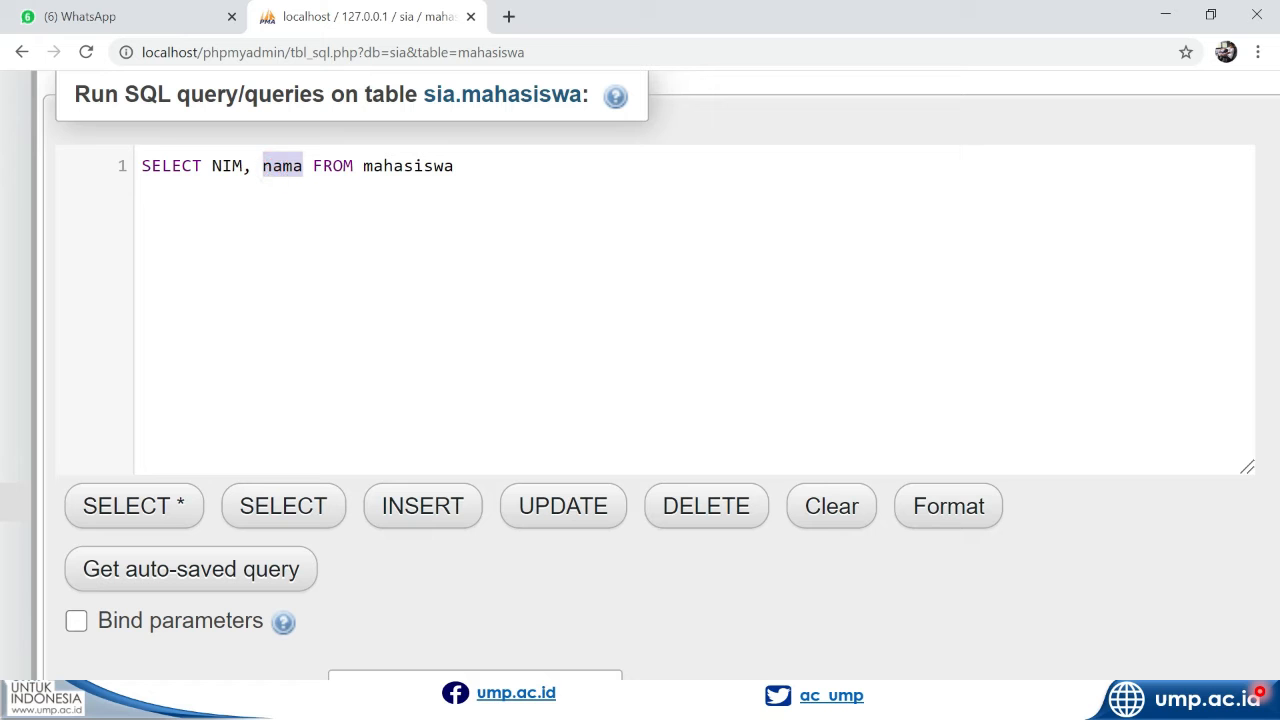
double_click(334, 166)
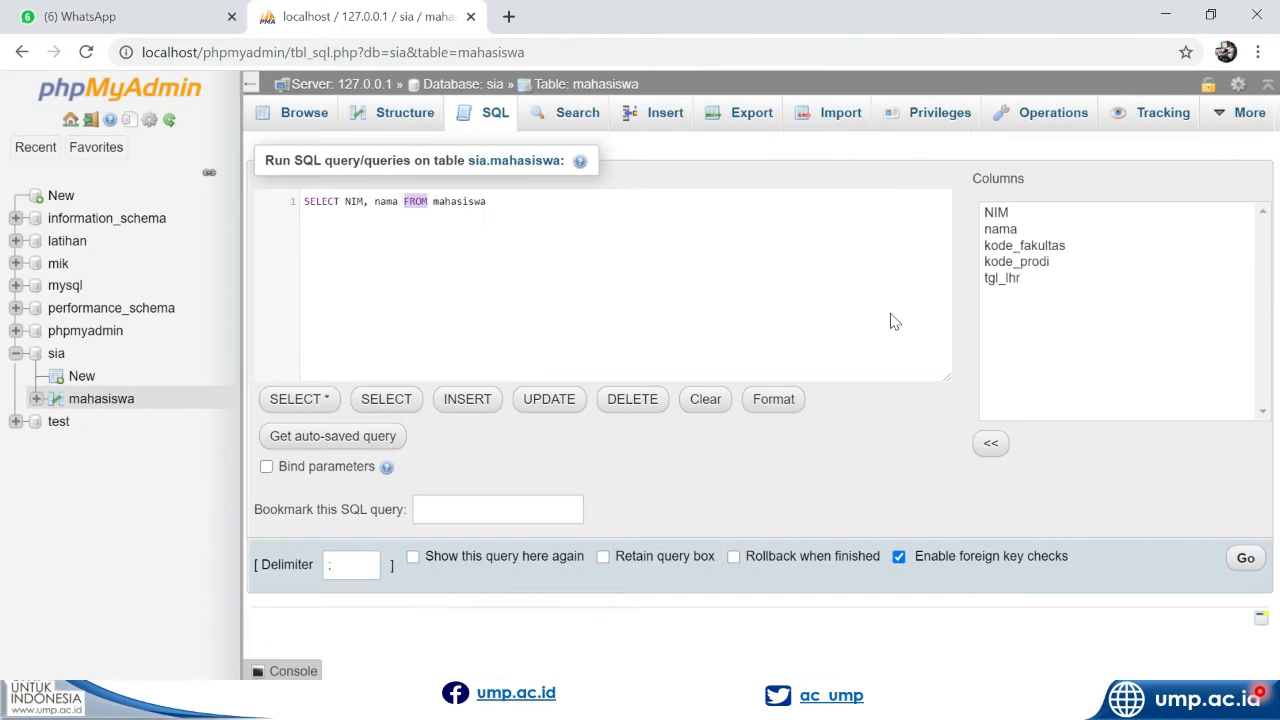
click(1244, 560)
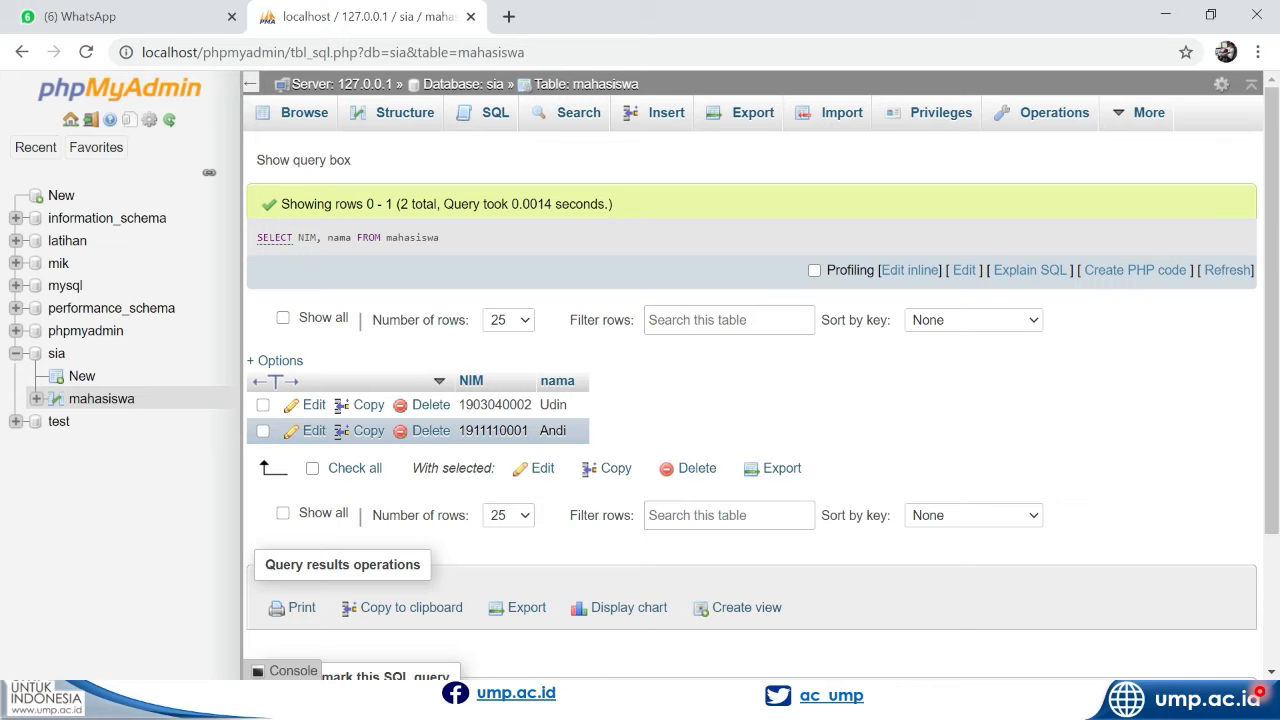
Examine the NIM and nama columns in the query result, and open a new SQL query on the mahasiswa table
key(ctrl+plus)
key(ctrl+plus)
key(ctrl+plus)
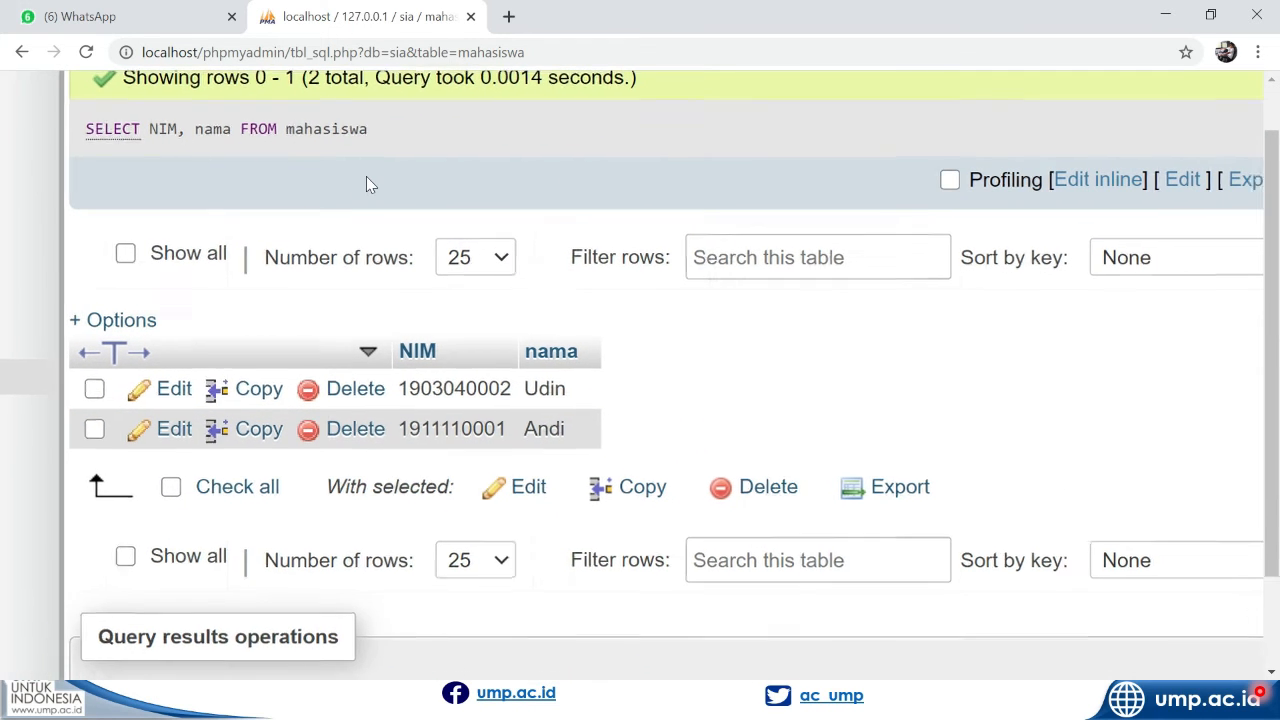
key(ctrl+0)
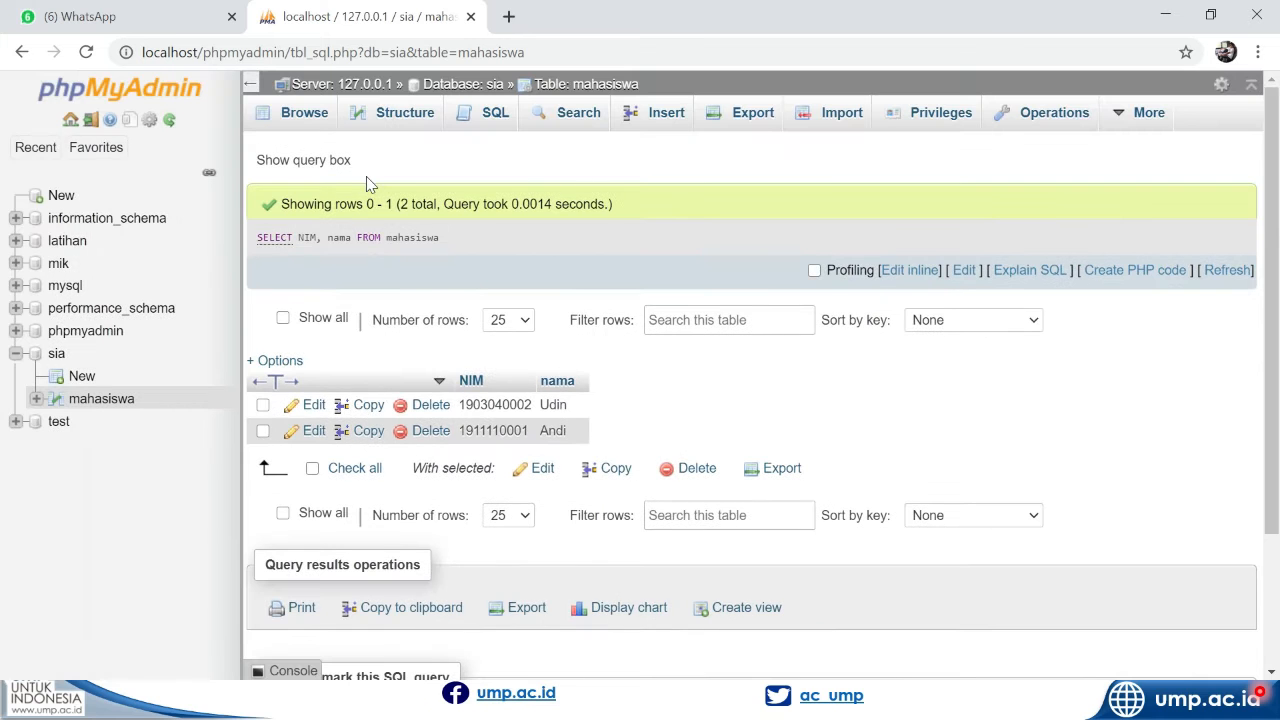
click(306, 116)
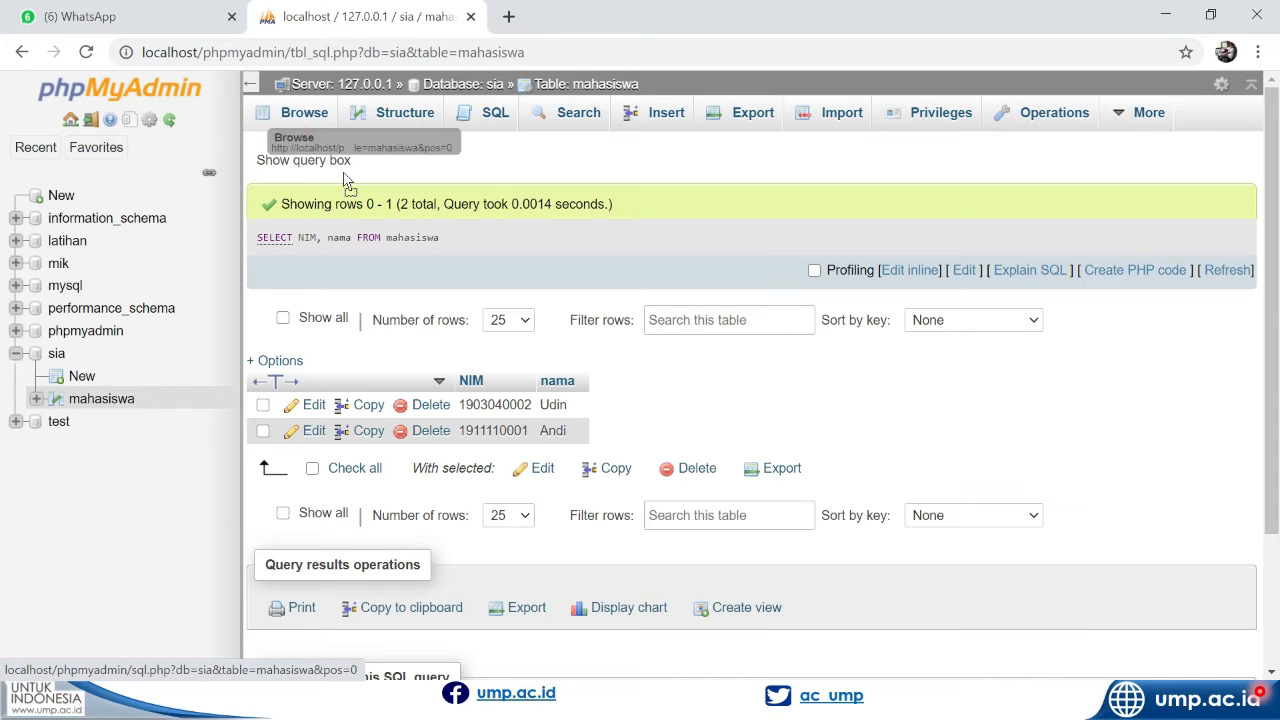
click(505, 115)
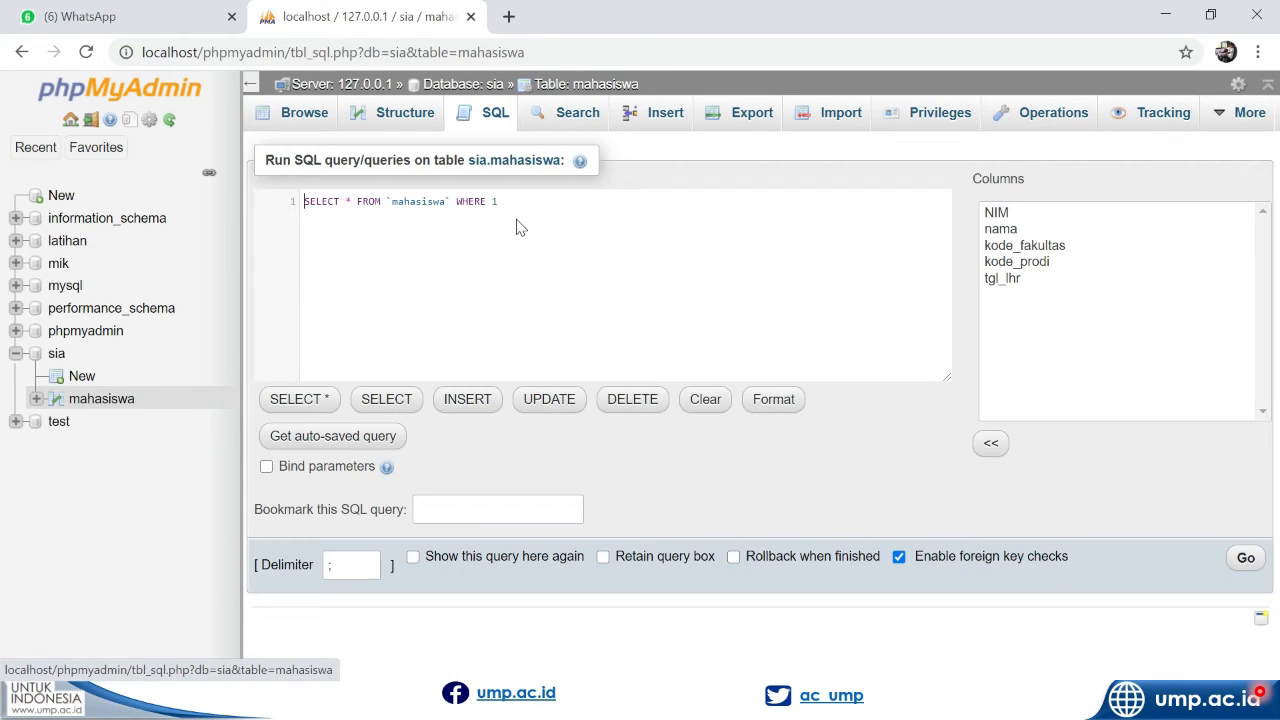
key(alt+Tab)
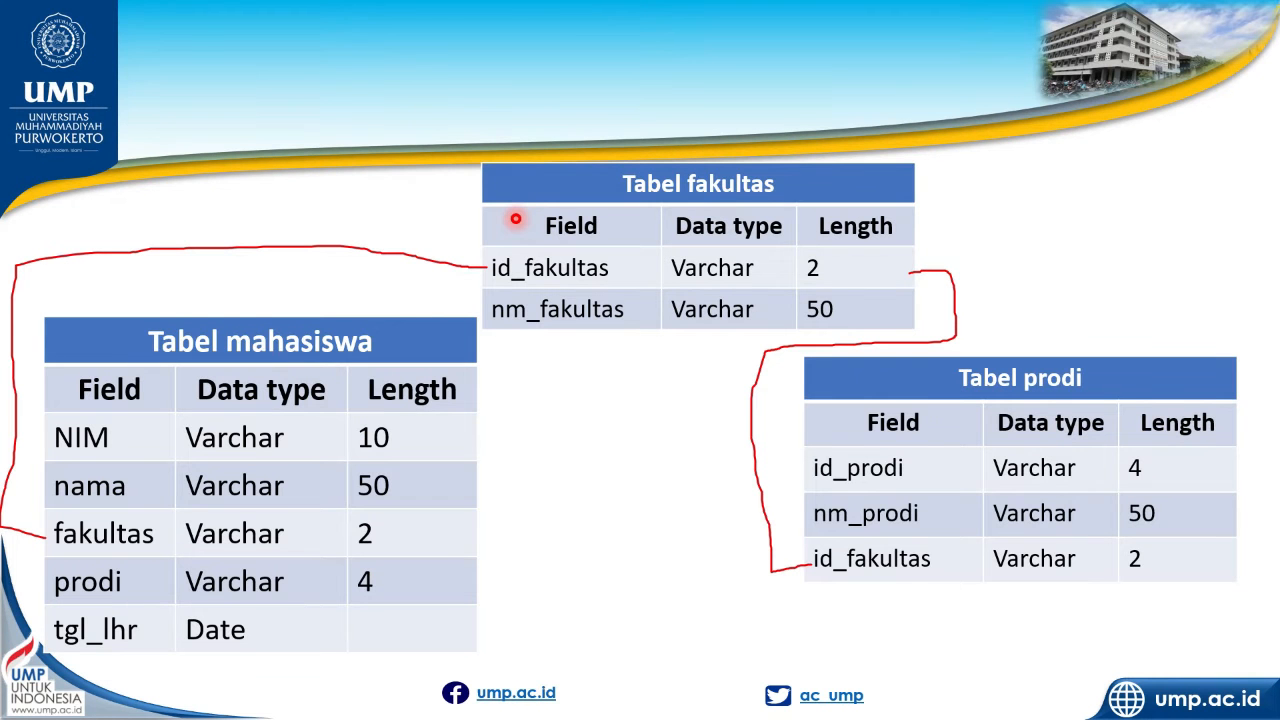
key(Left)
key(Left)
key(Left)
key(Left)
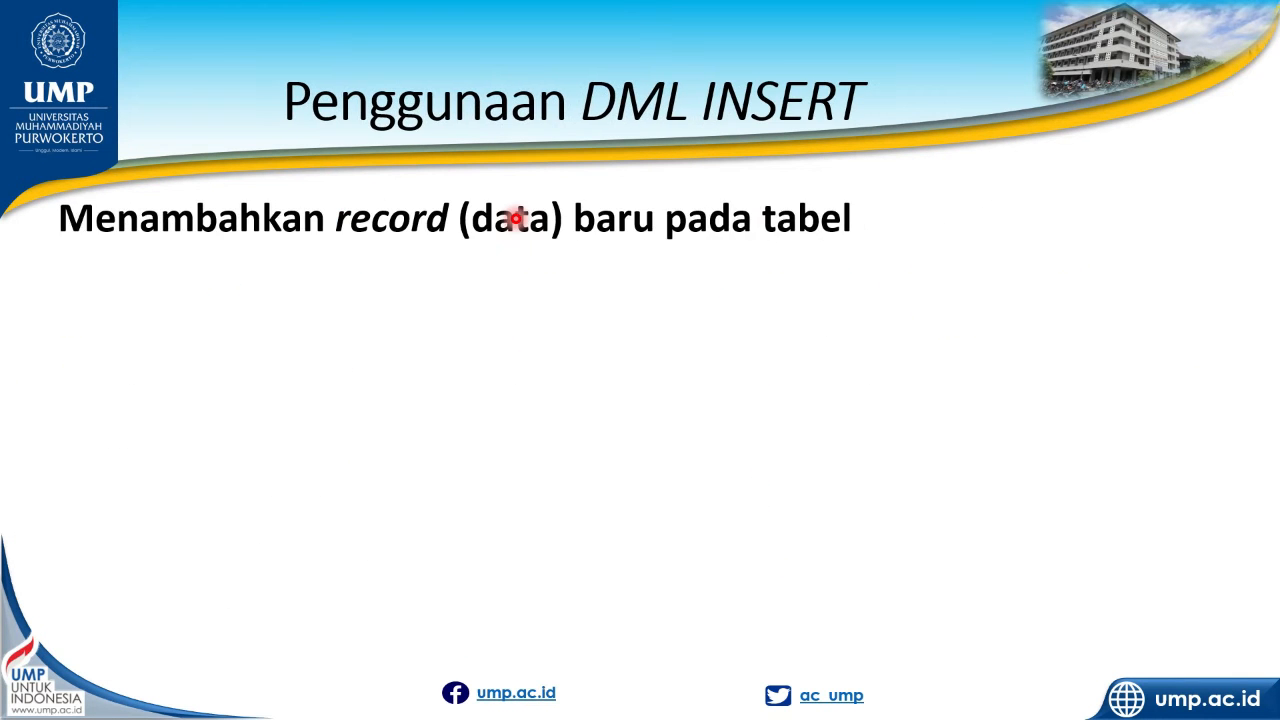
key(Left)
key(Left)
key(Left)
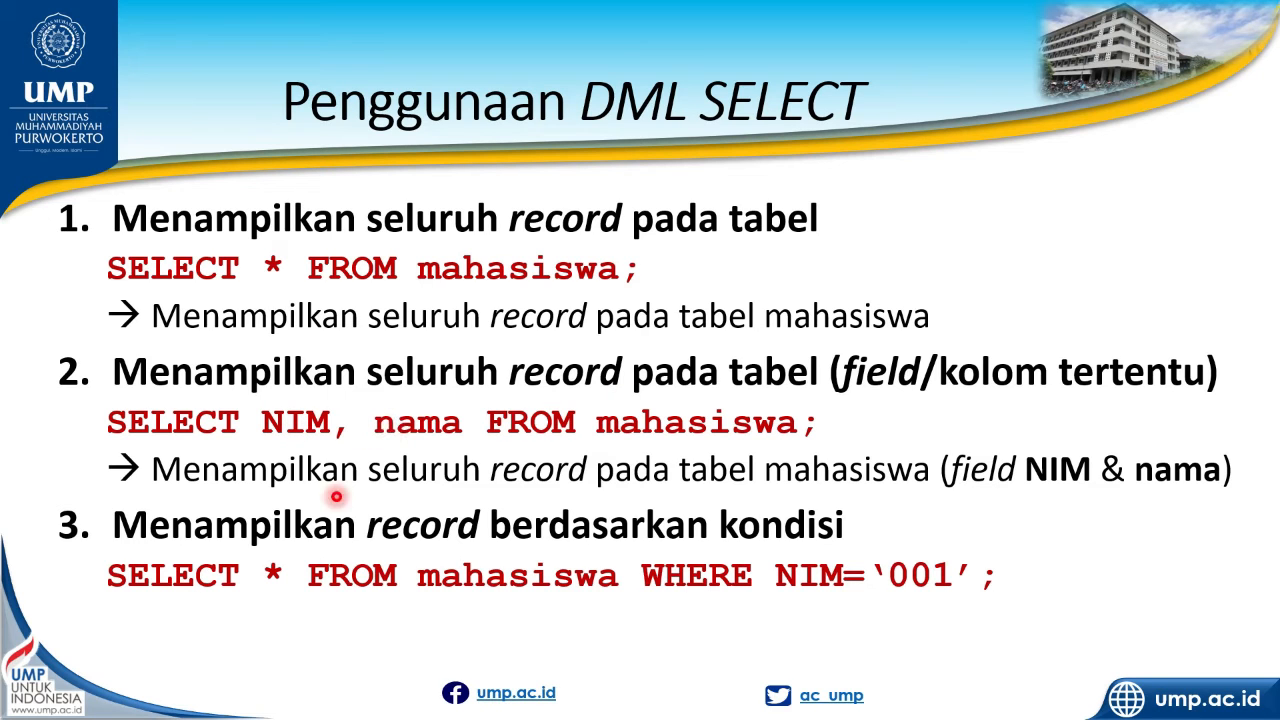
click(384, 579)
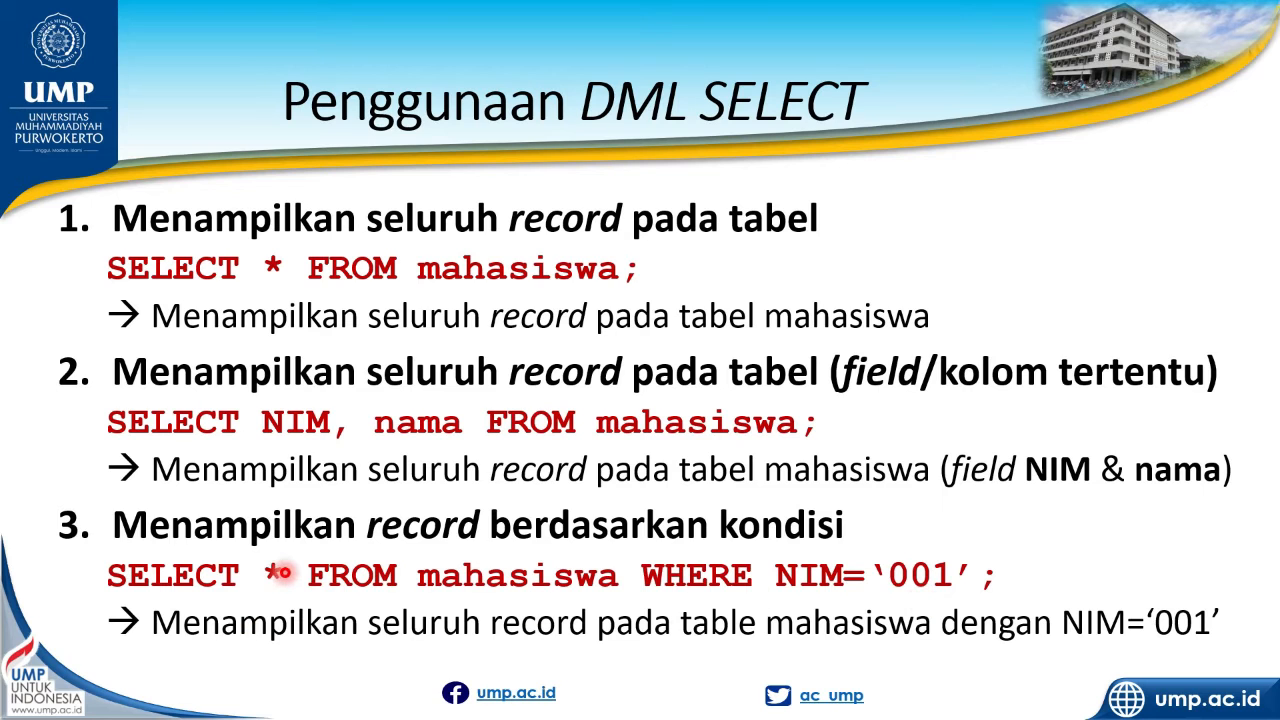
key(alt+Tab)
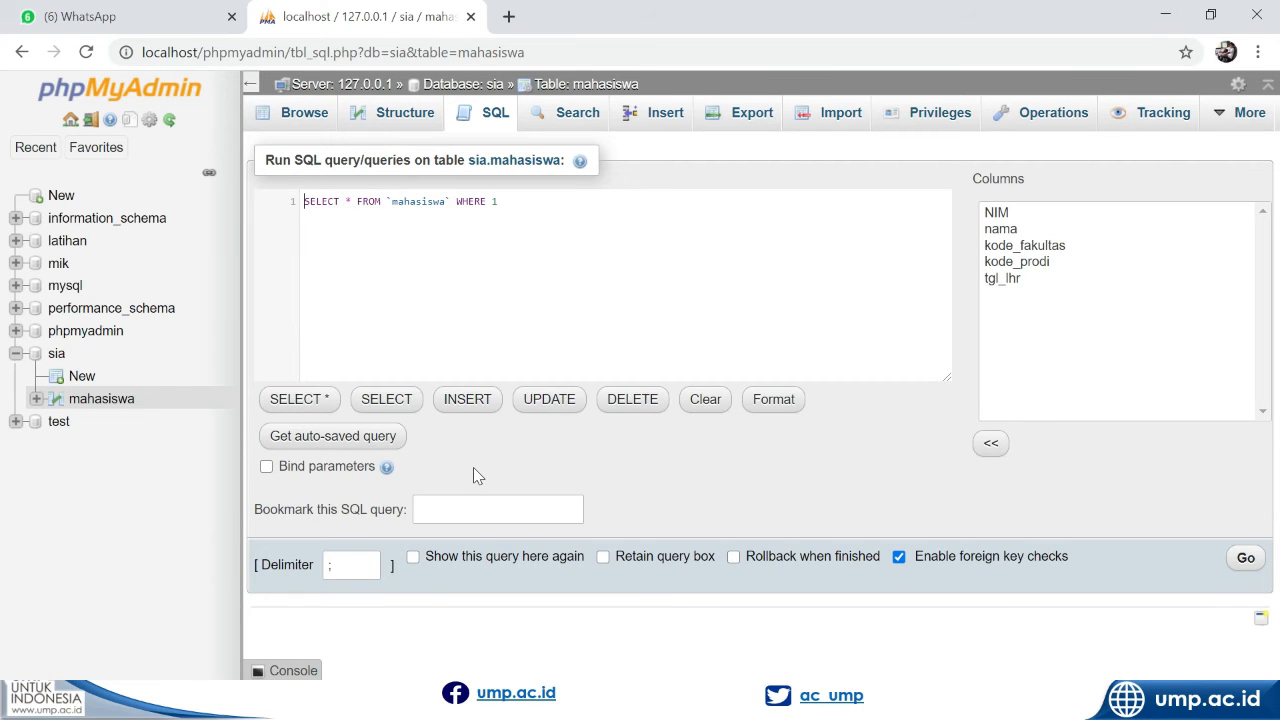
Reduce the default statement in the query editor to SELECT * FROM mahasiswa, without backticks or the WHERE 1 clause
scroll(473, 467, up, 5)
scroll(440, 200, up, 3)
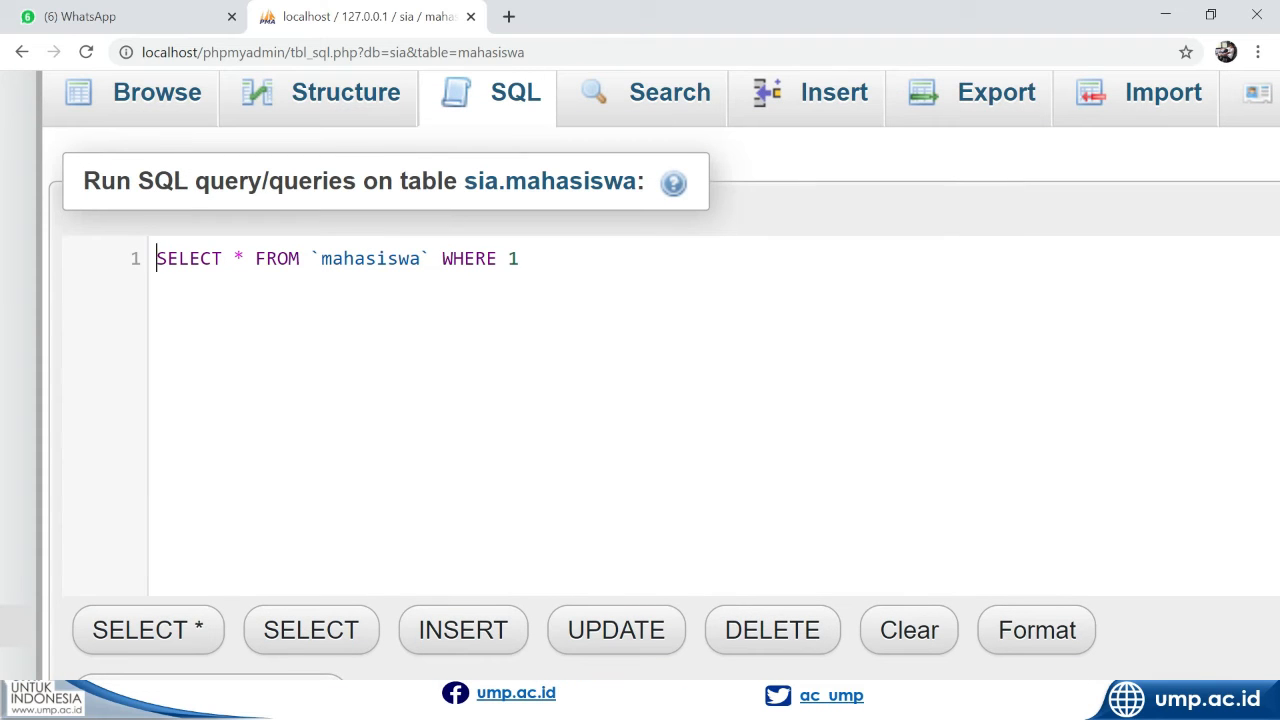
drag(223, 259, 519, 259)
text(*)
key(Left)
key(Left)
key(Right)
text(F)
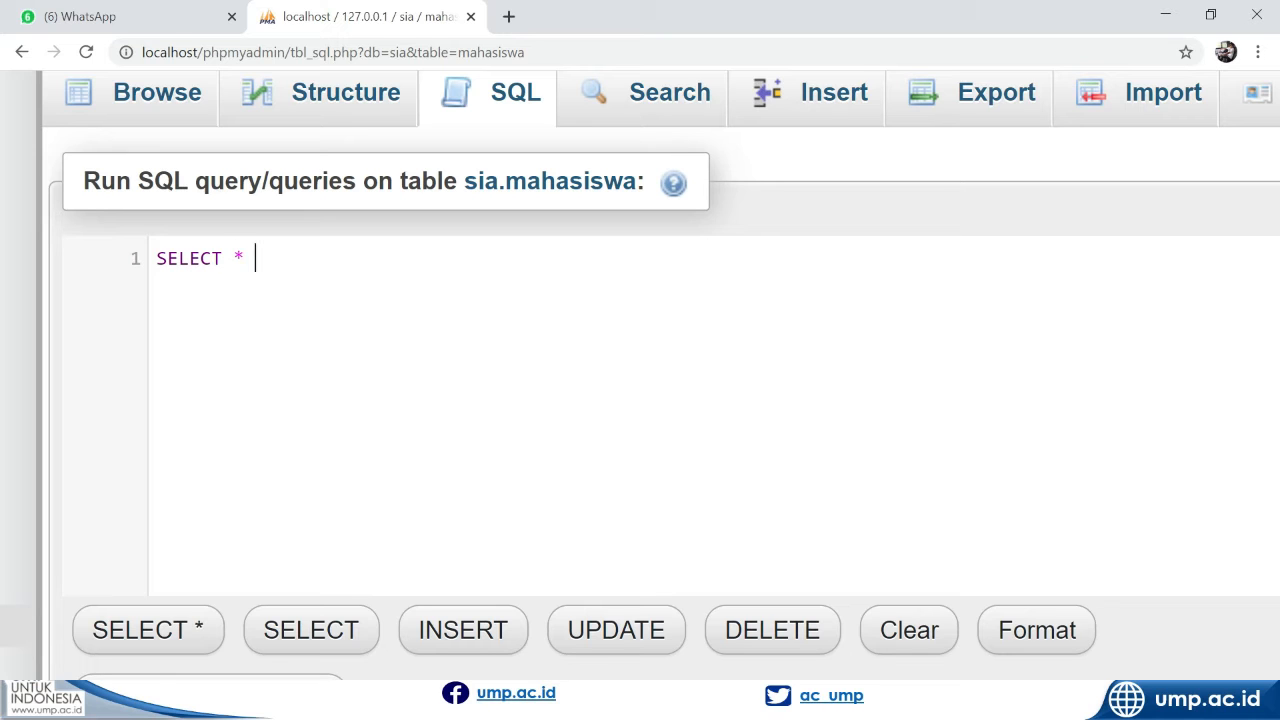
text(ROM MA)
key(Return)
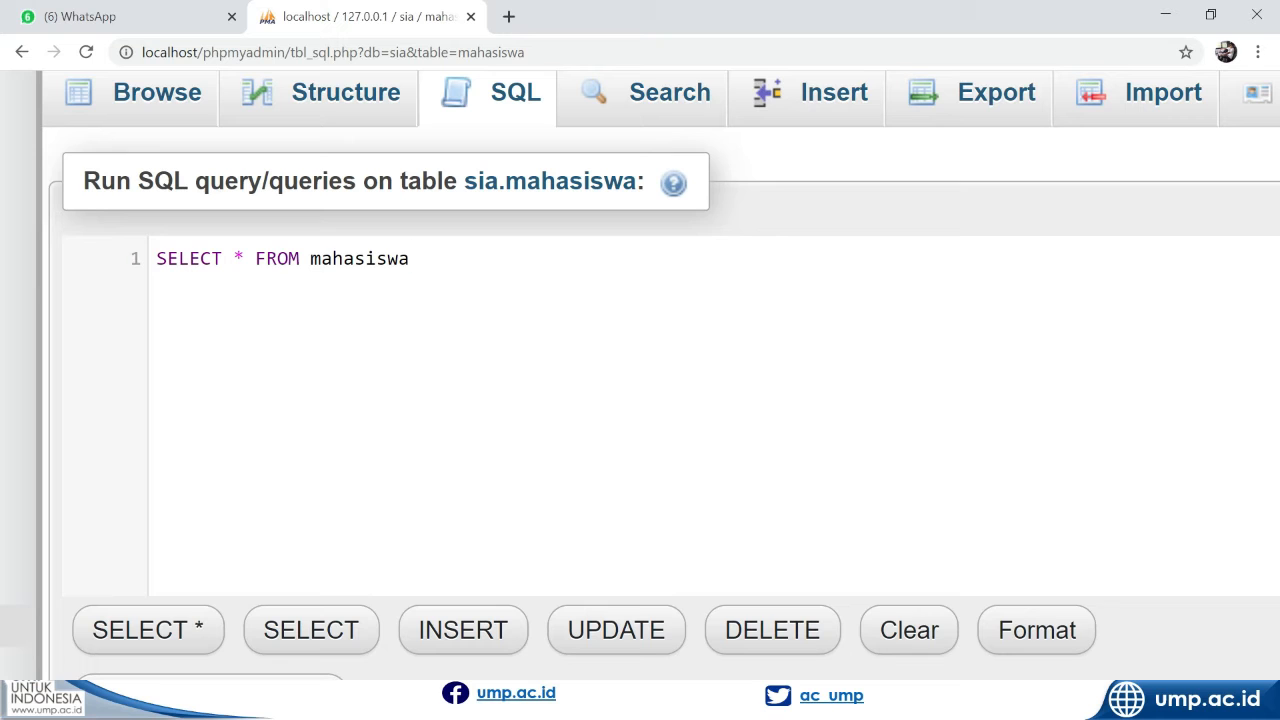
Add a WHERE condition matching NIM to the first student's ID number in single quotes, and run the query
text(W)
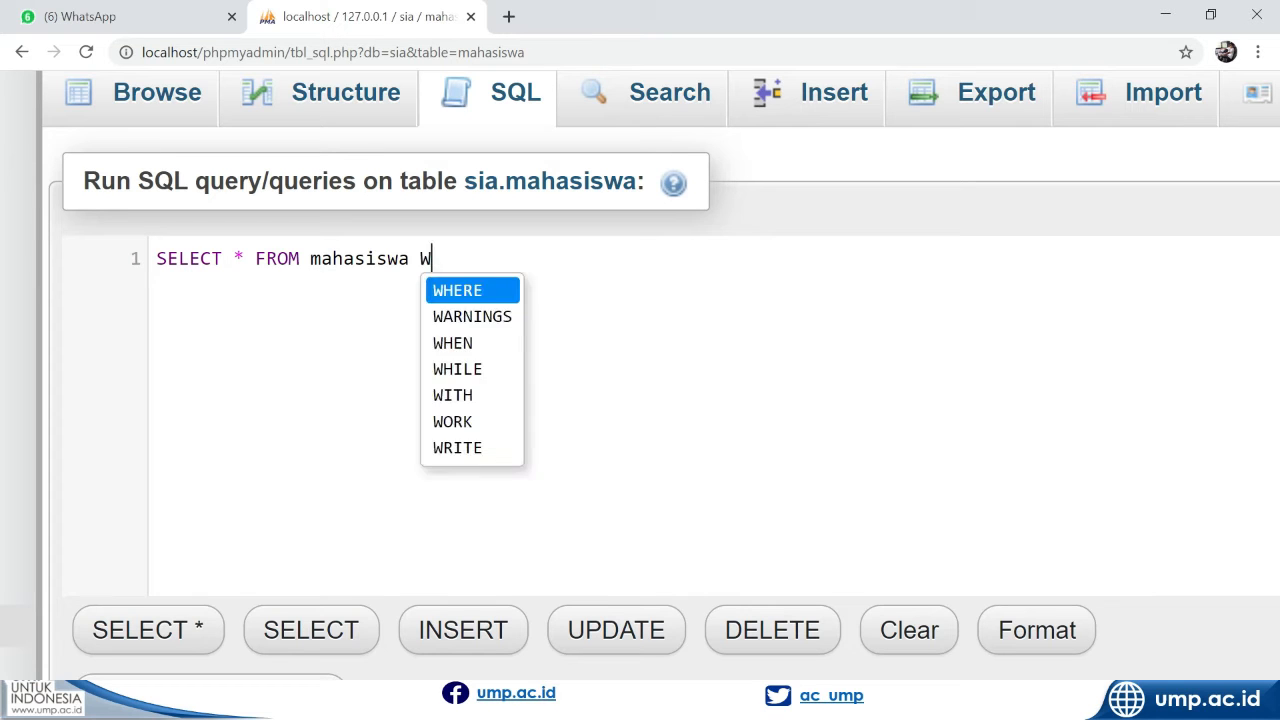
text(HERE )
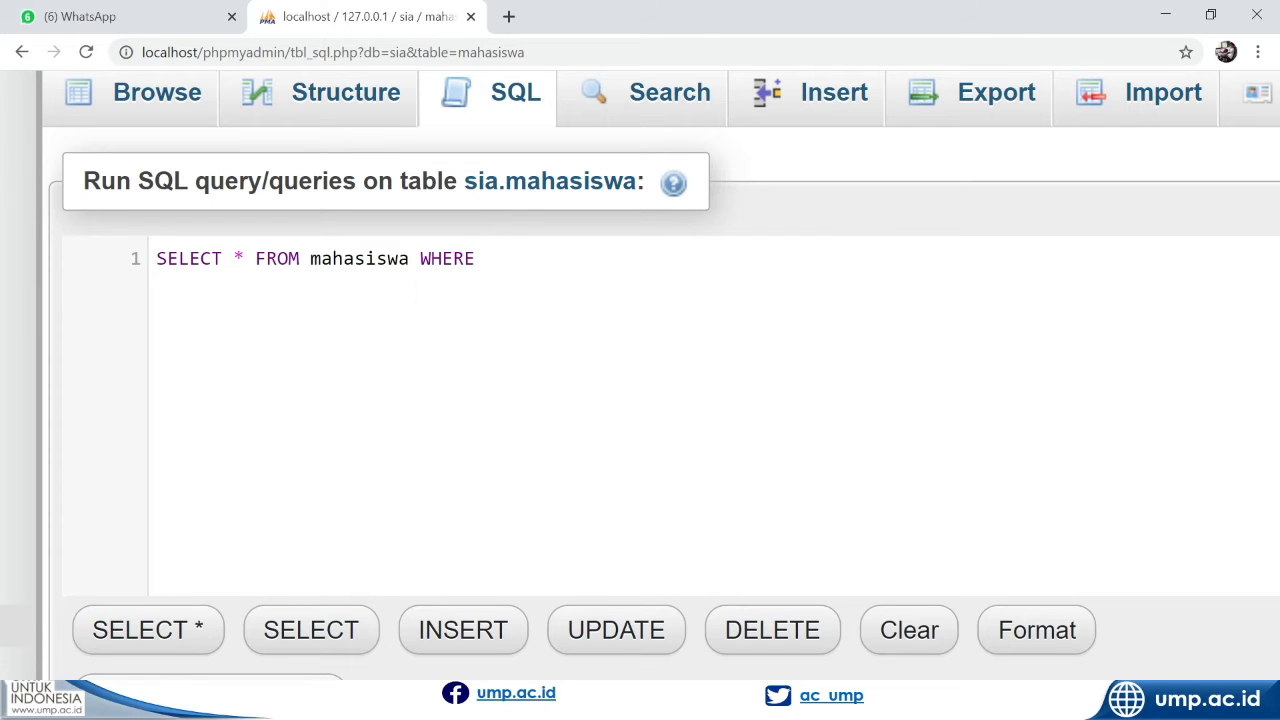
text(NIM=)
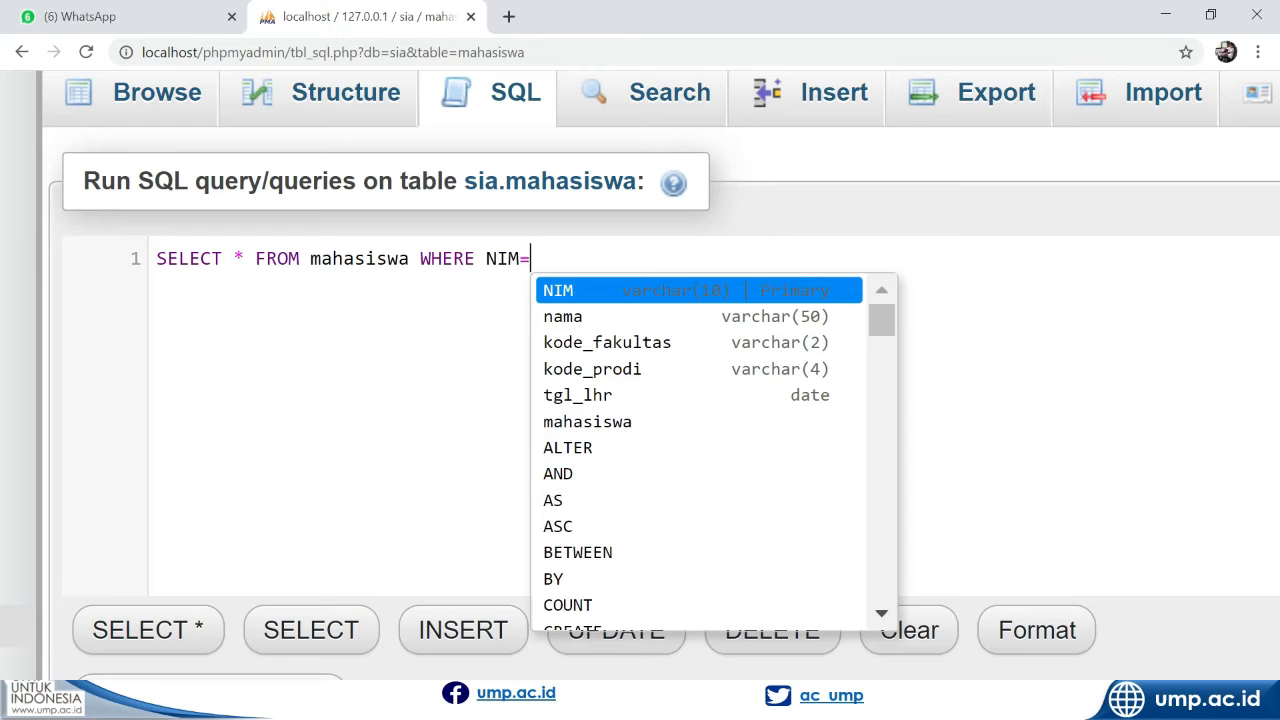
text(')
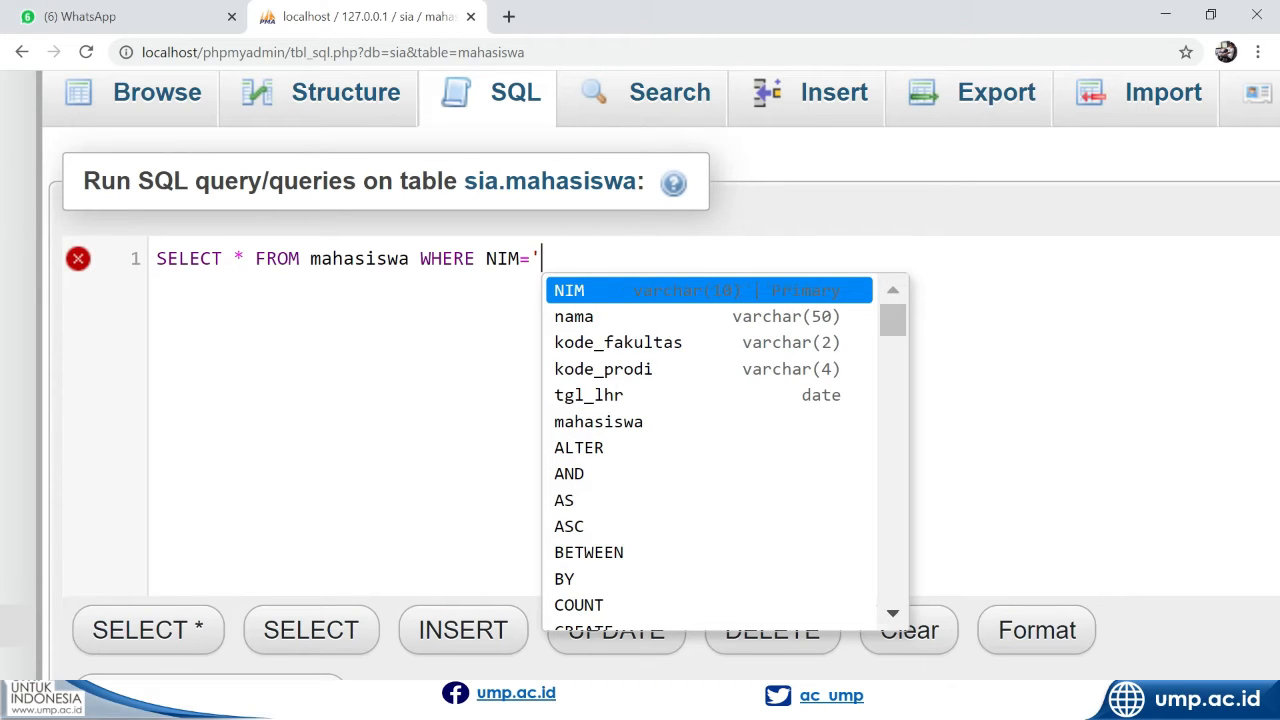
text(190)
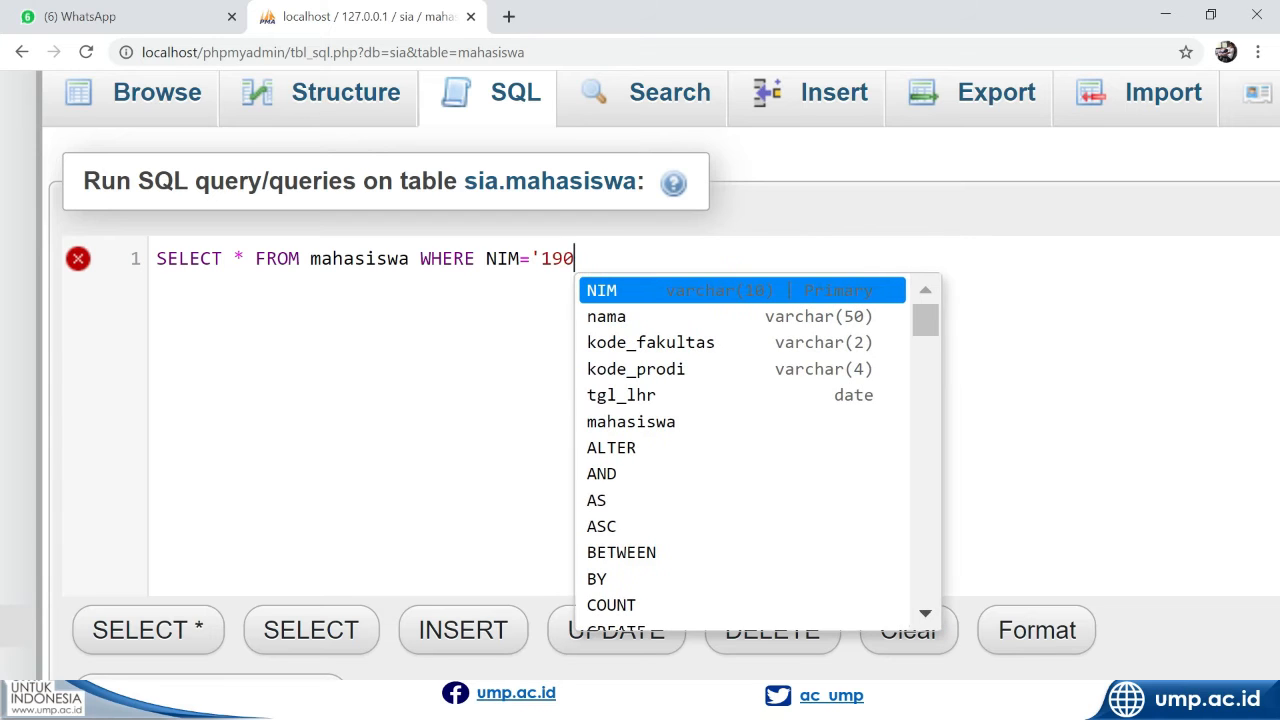
key(BackSpace)
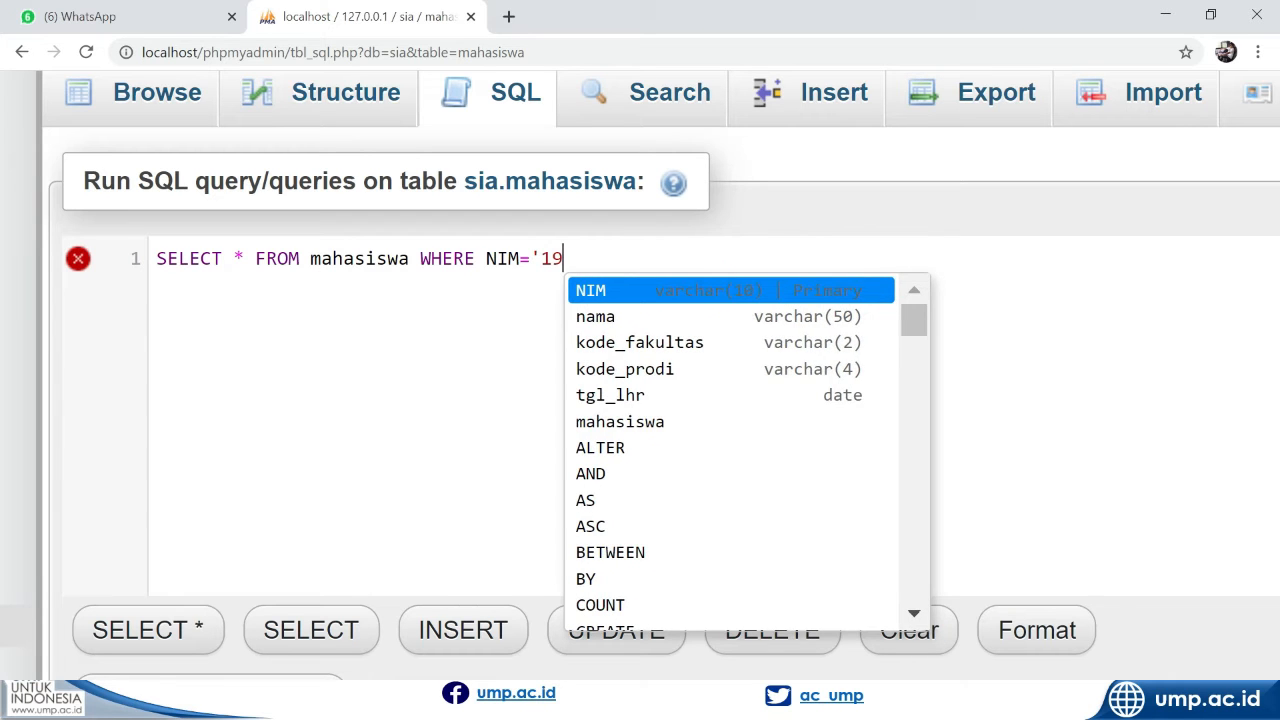
text(1111)
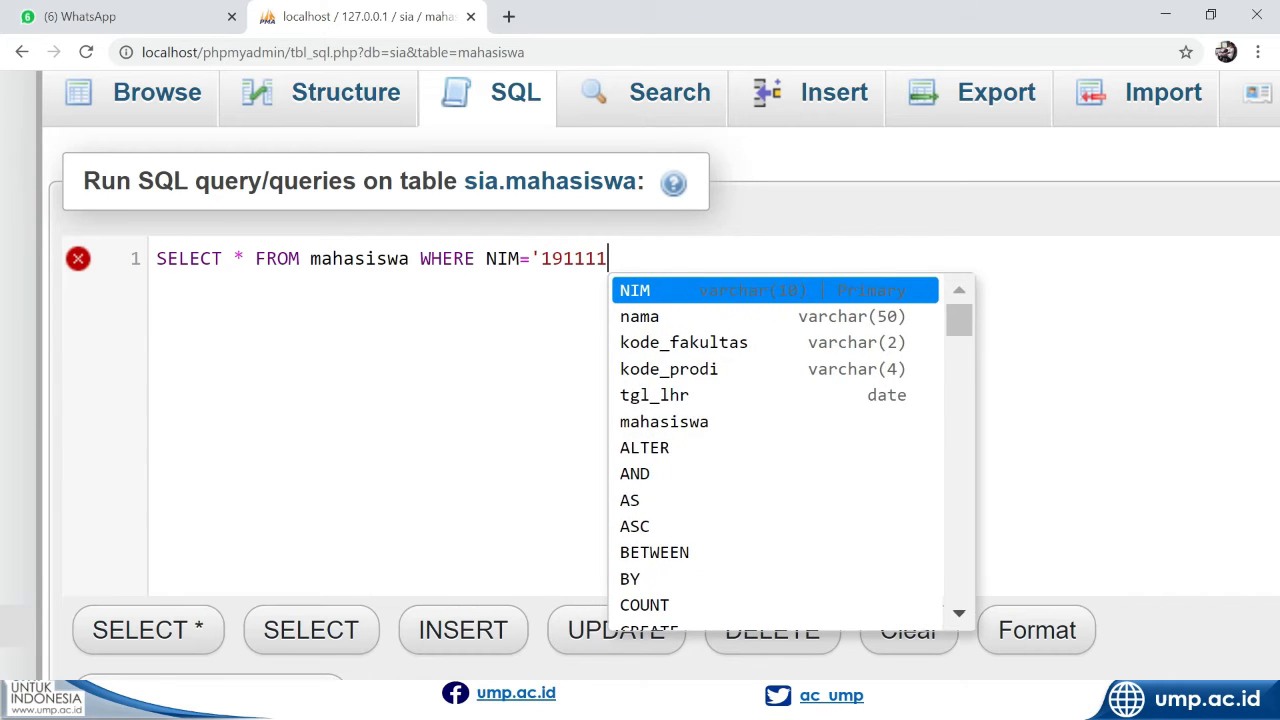
text(0000)
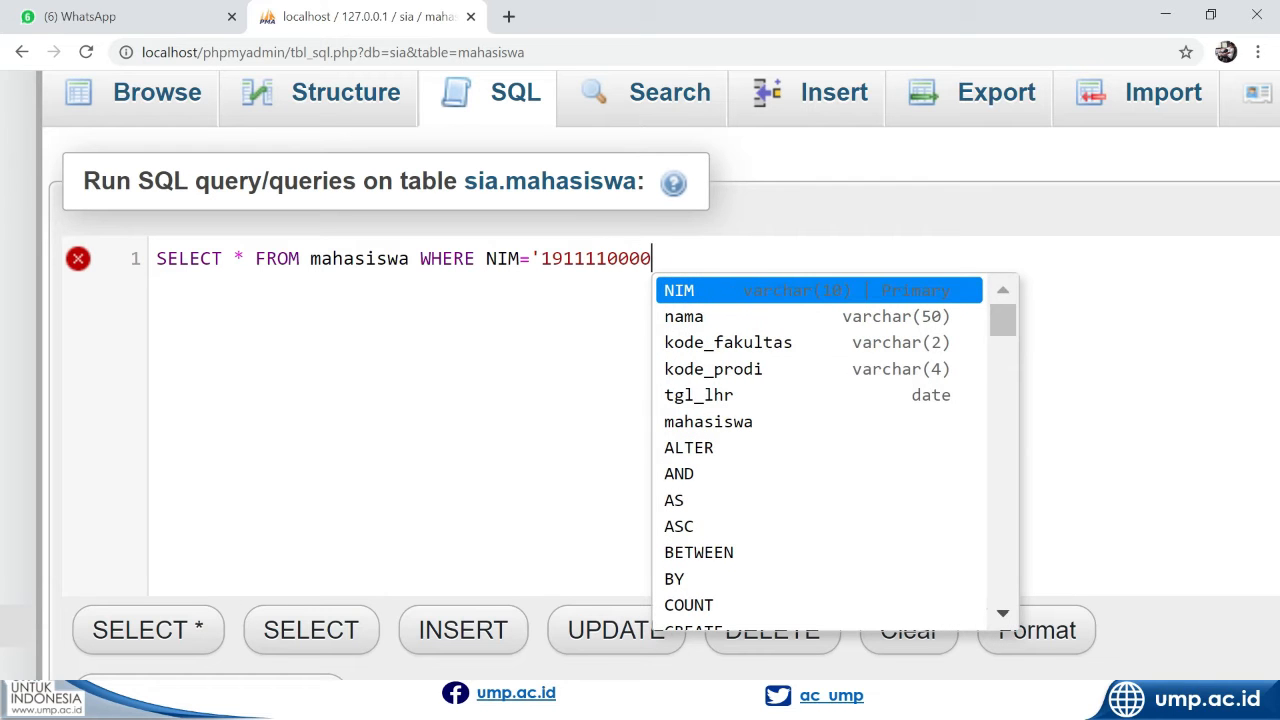
key(BackSpace)
text(1')
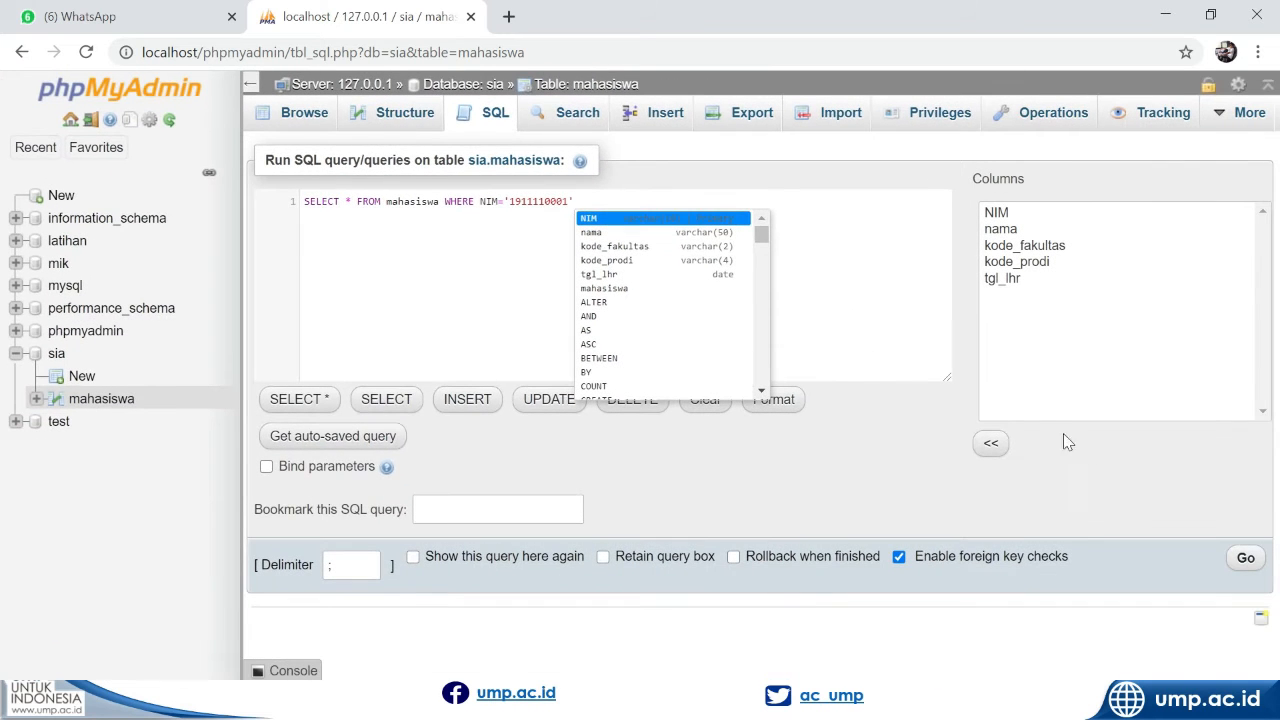
click(1245, 560)
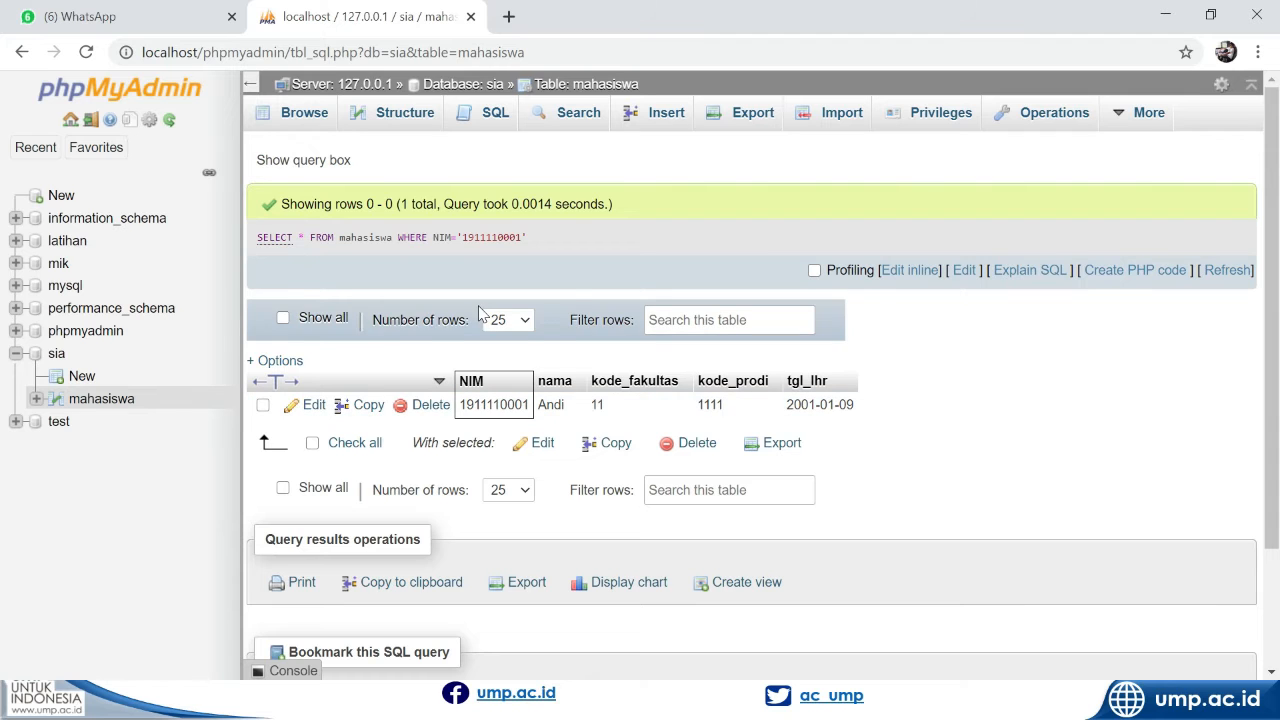
Copy the executed SELECT statement and paste it over the default statement in a new SQL query on mahasiswa
drag(528, 240, 240, 244)
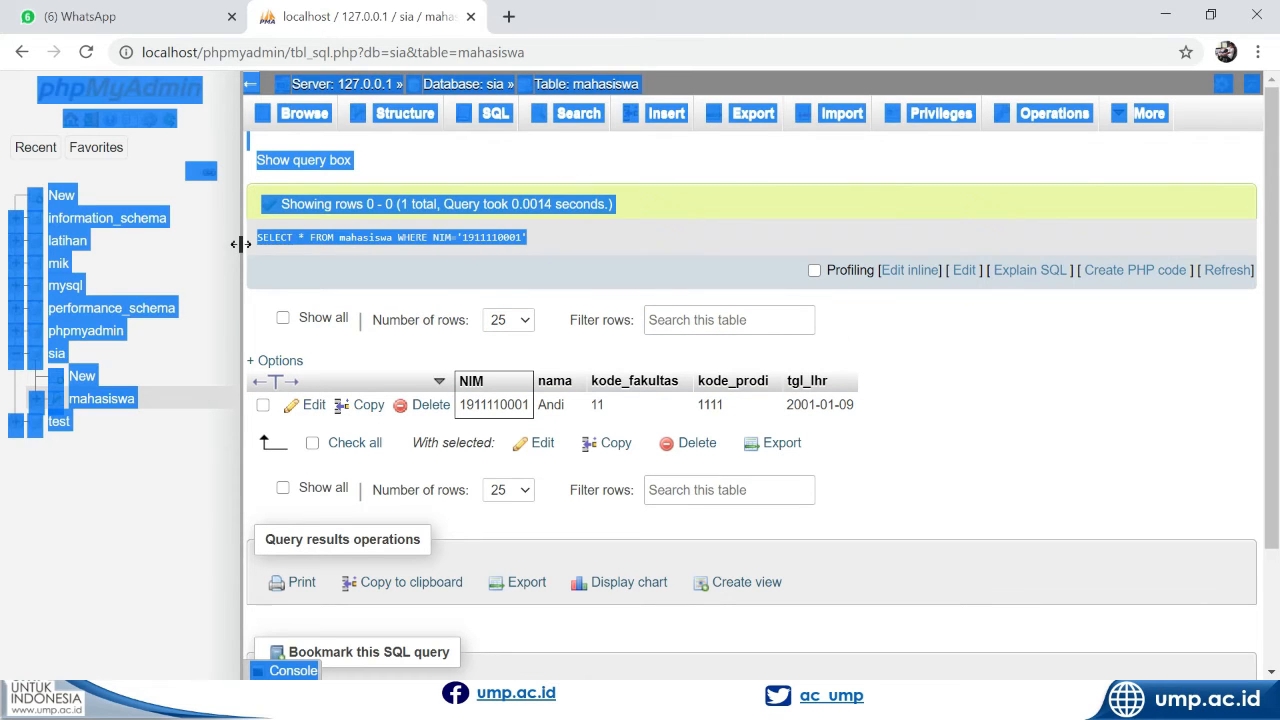
drag(537, 250, 276, 247)
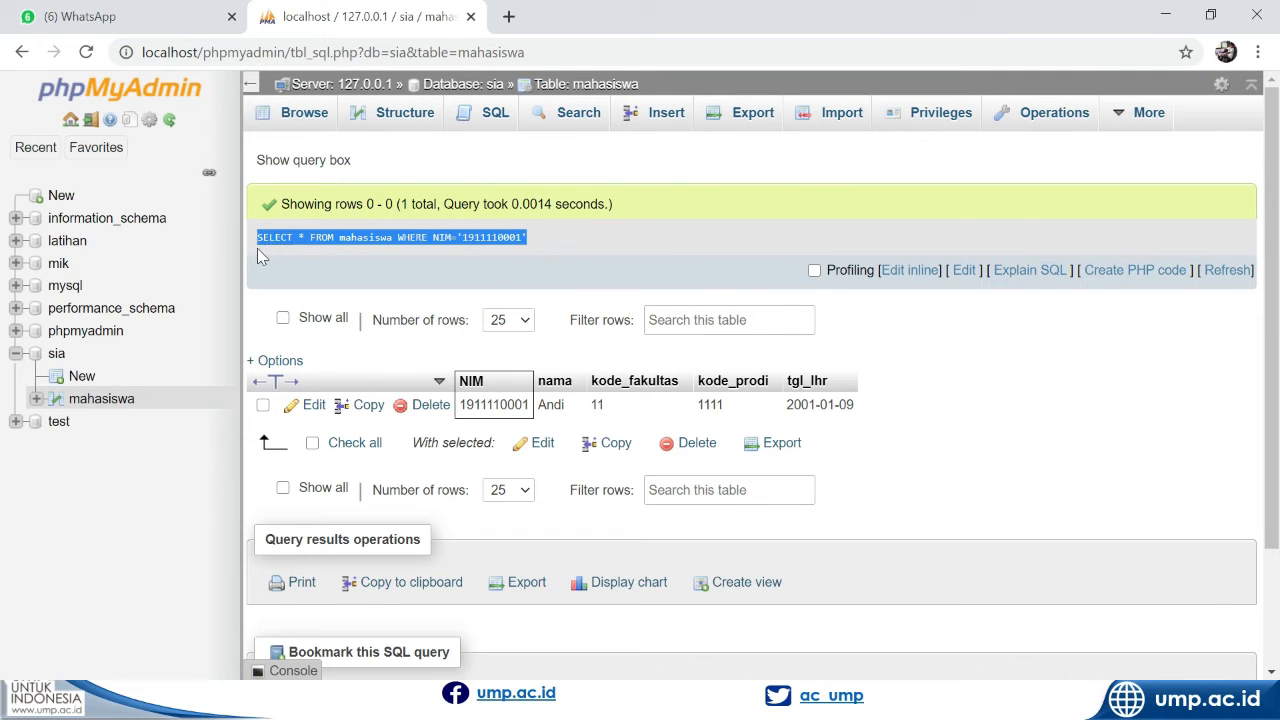
click(475, 117)
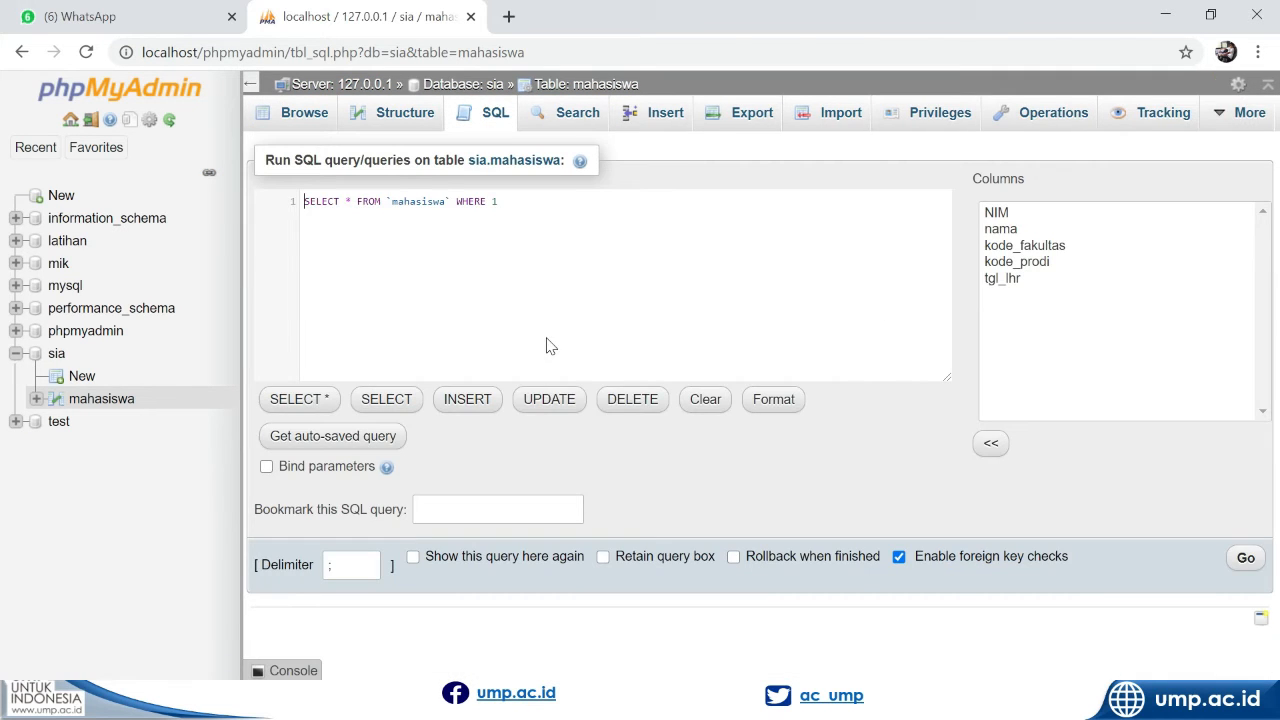
scroll(507, 267, up, 5)
key(ctrl+a)
key(ctrl+v)
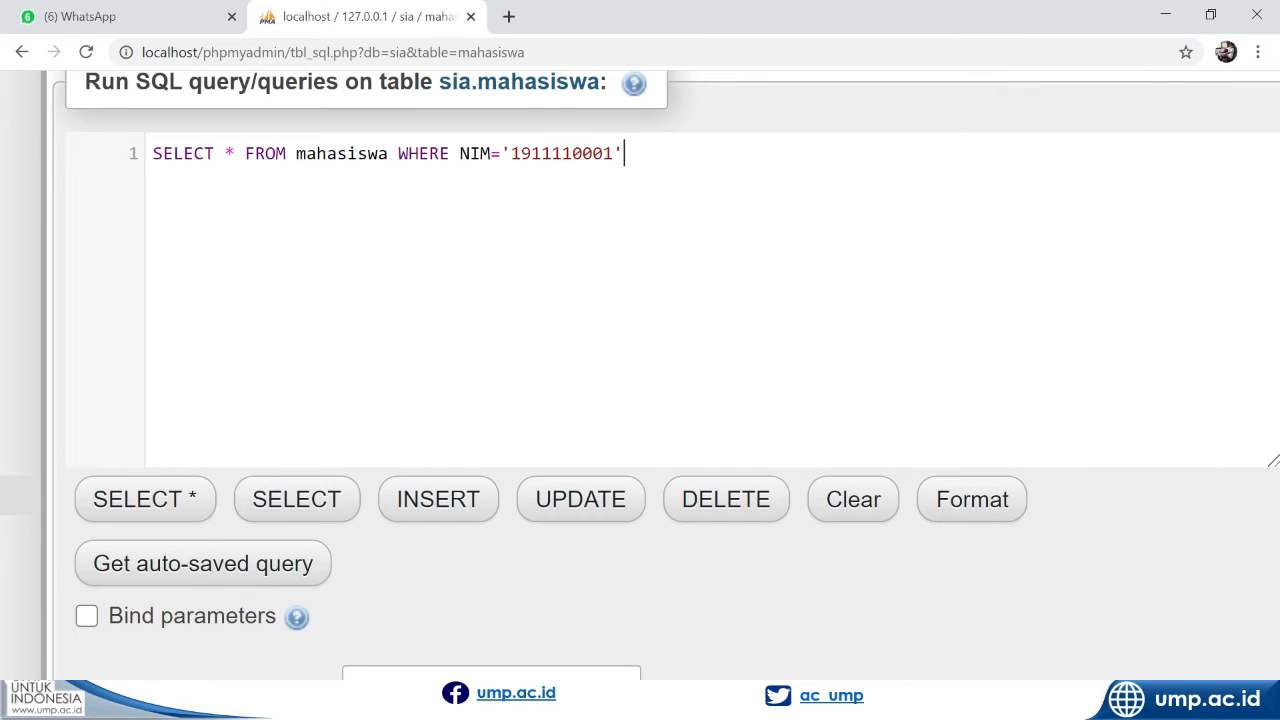
Replace the asterisk in the pasted SELECT statement with the columns NIM, nama, keeping the WHERE condition
double_click(228, 153)
text(nim)
key(BackSpace)
key(BackSpace)
key(BackSpace)
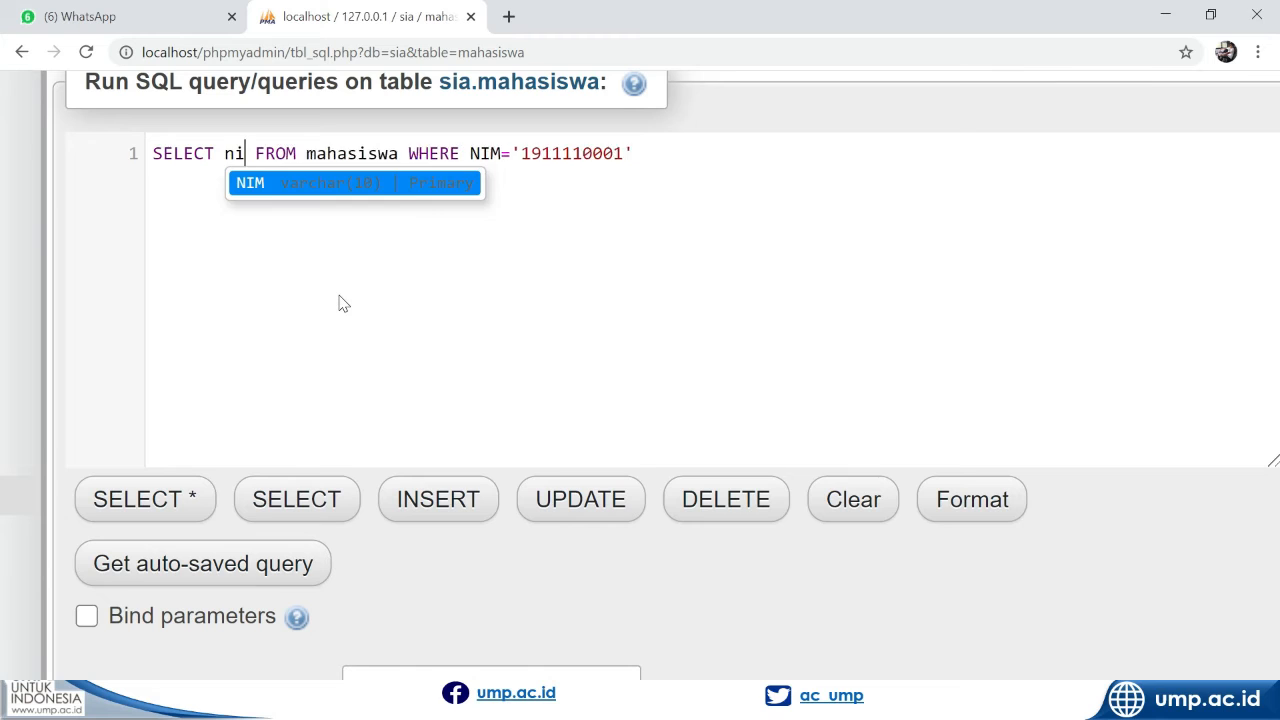
text(NIM)
text(, NAMA)
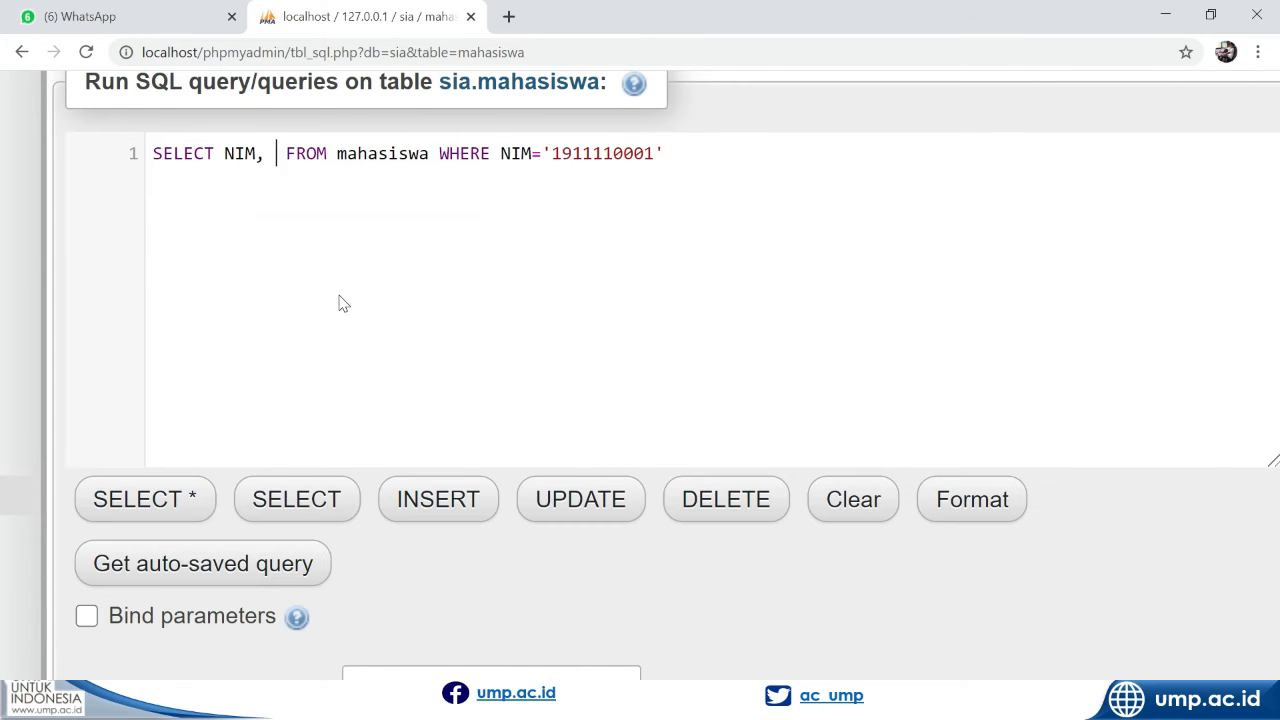
key(Return)
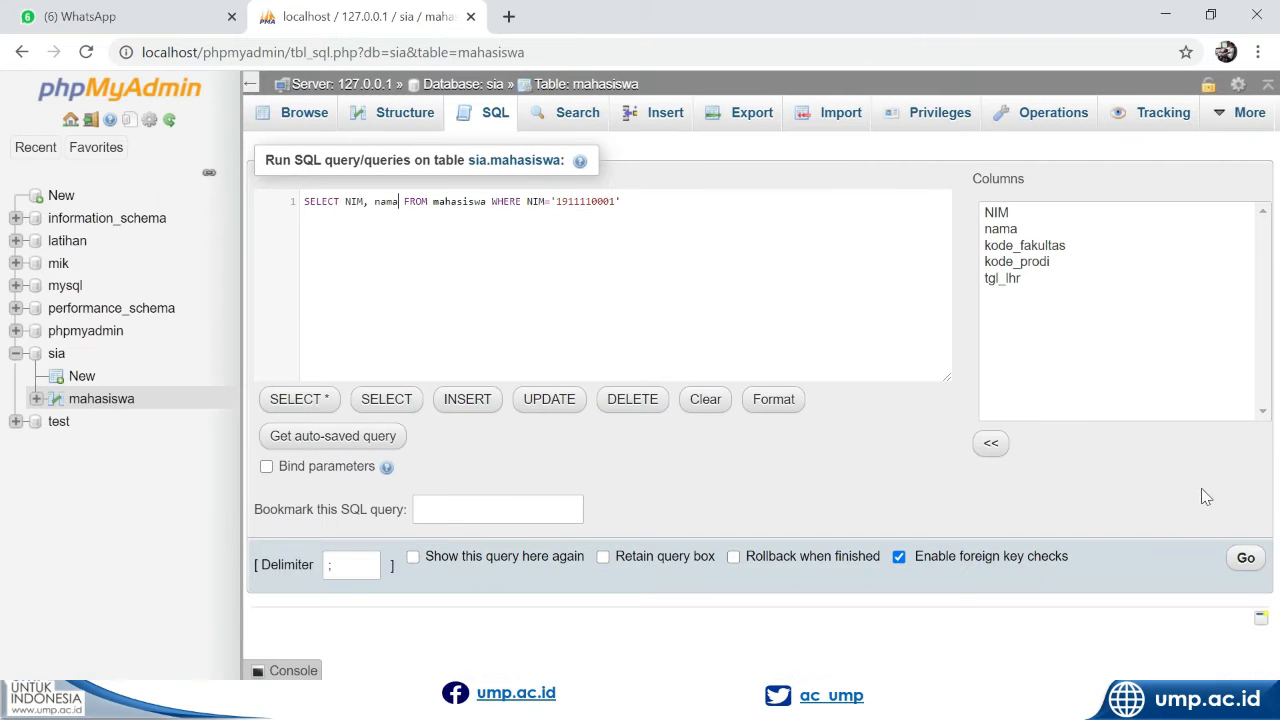
Run the filtered NIM, nama query and switch to the PowerPoint slide show
click(1245, 560)
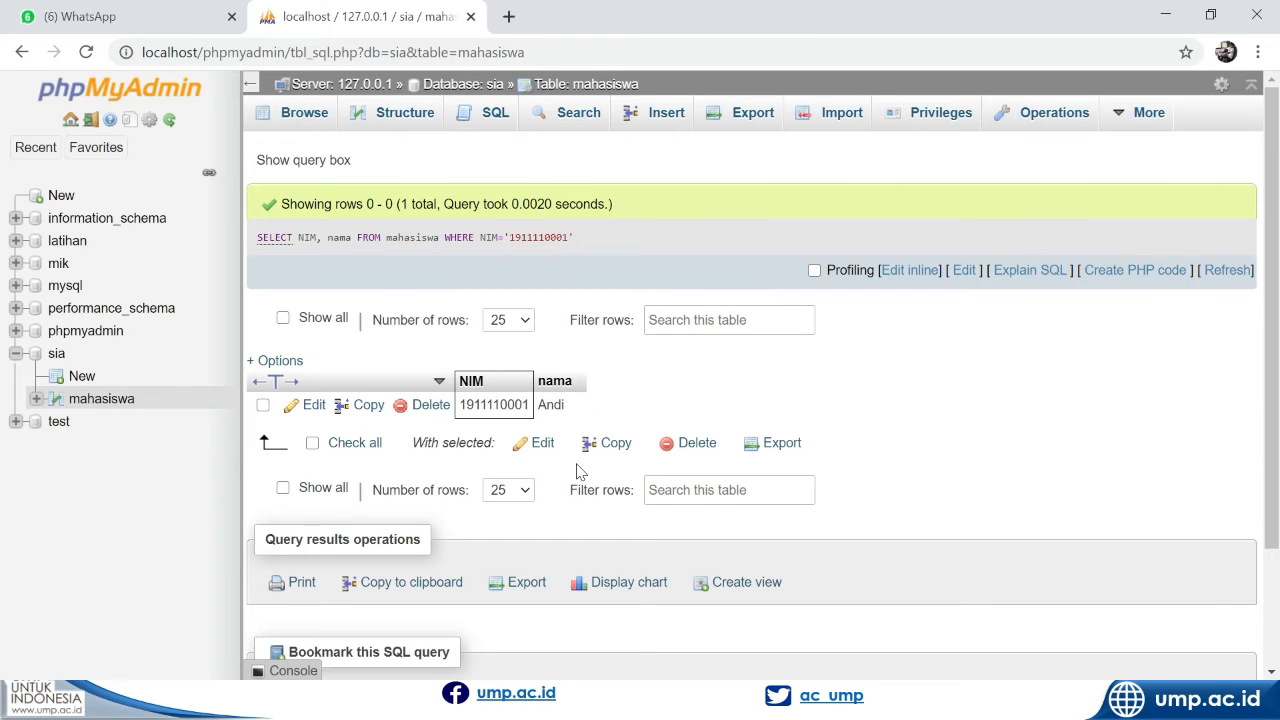
key(alt+Tab)
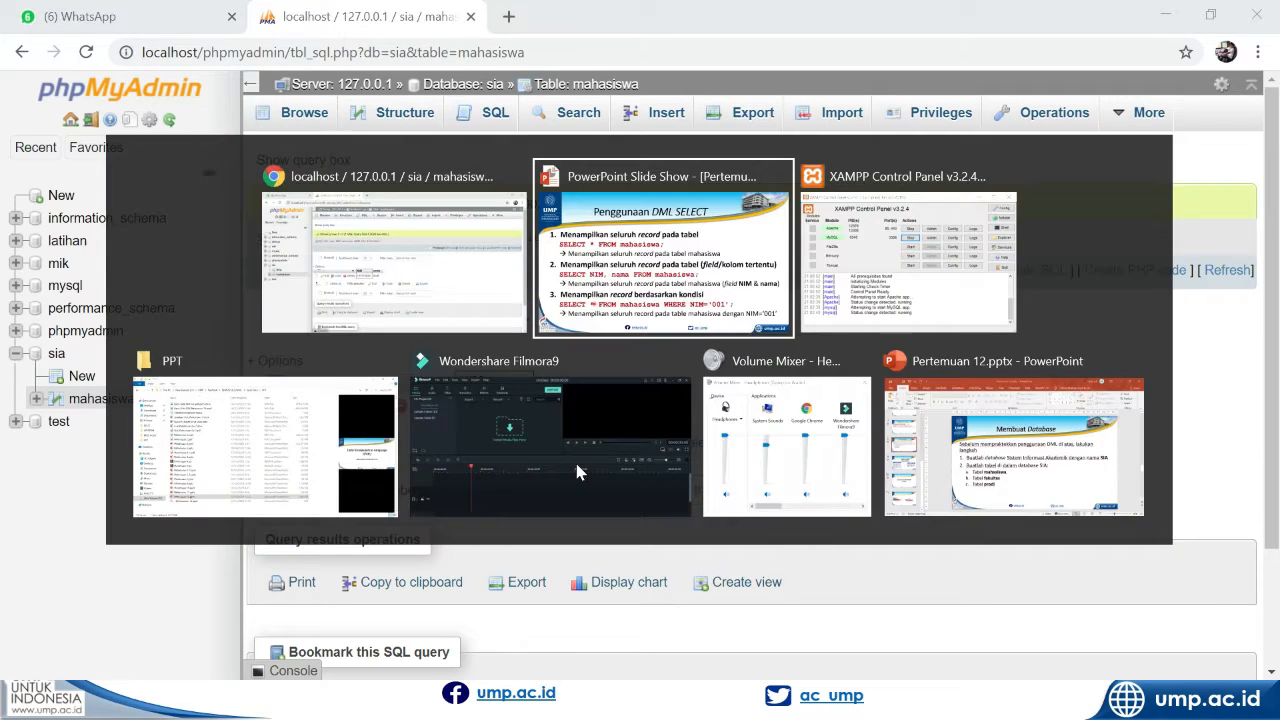